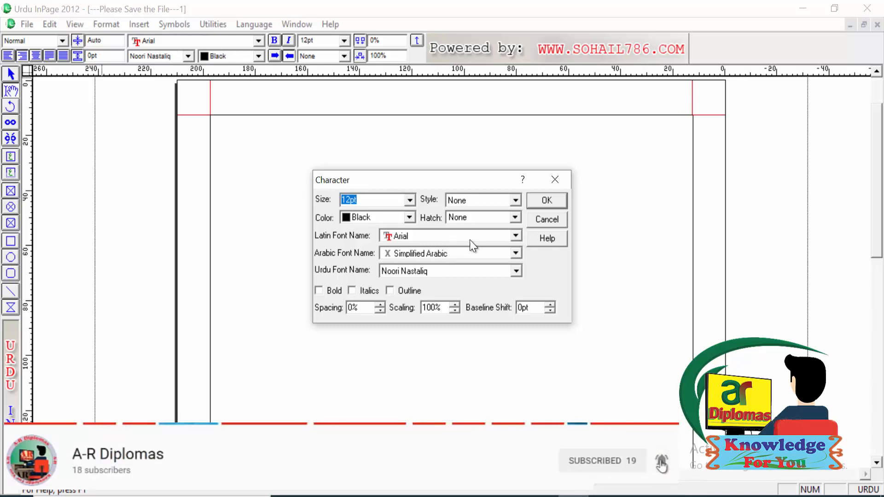
Step: Close the character settings and open the paragraph preferences, choosing Right as the alignment
click(556, 179)
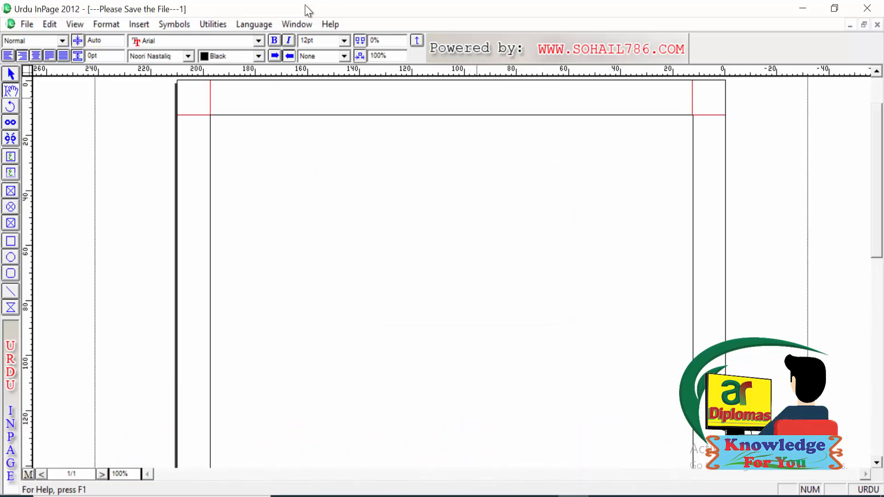
click(115, 26)
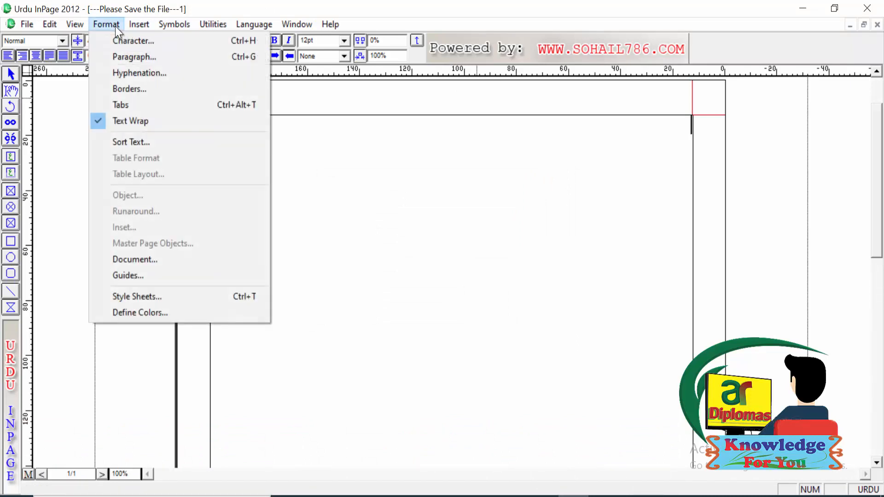
click(128, 53)
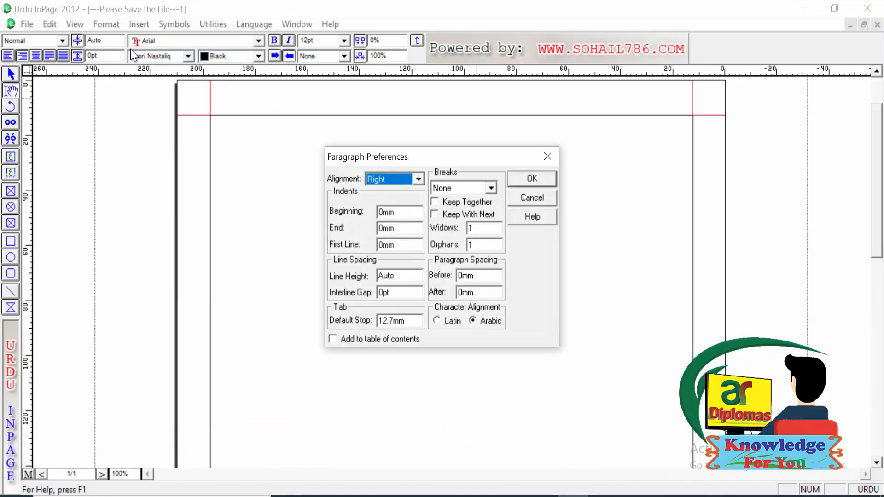
click(417, 180)
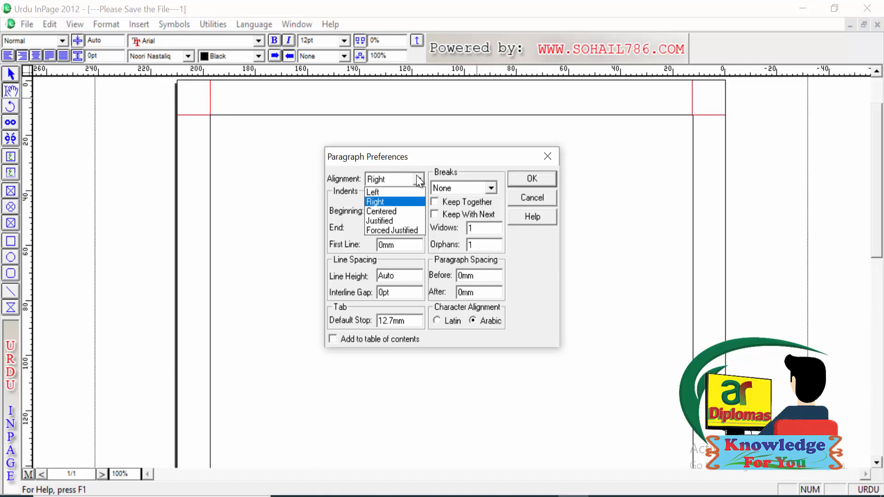
click(392, 202)
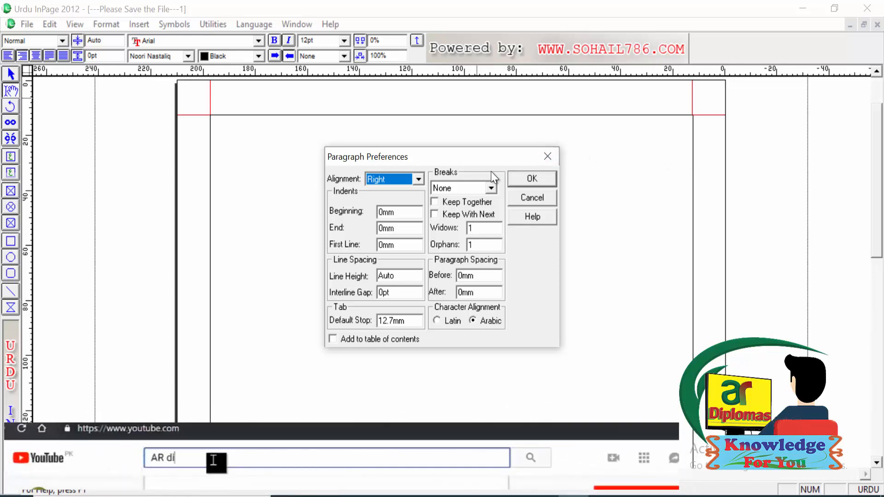
Step: Set the paragraph indents to 5 for the beginning, 10 for the end and 20 for the first line
click(396, 209)
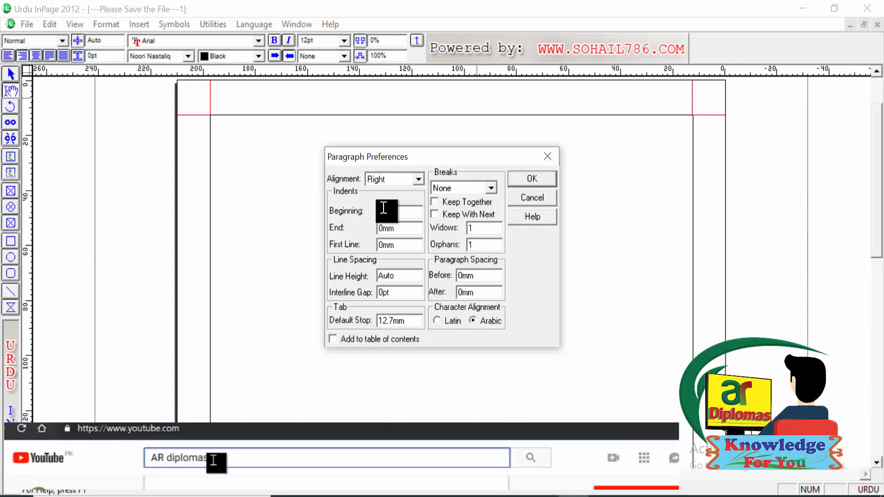
drag(384, 208, 373, 208)
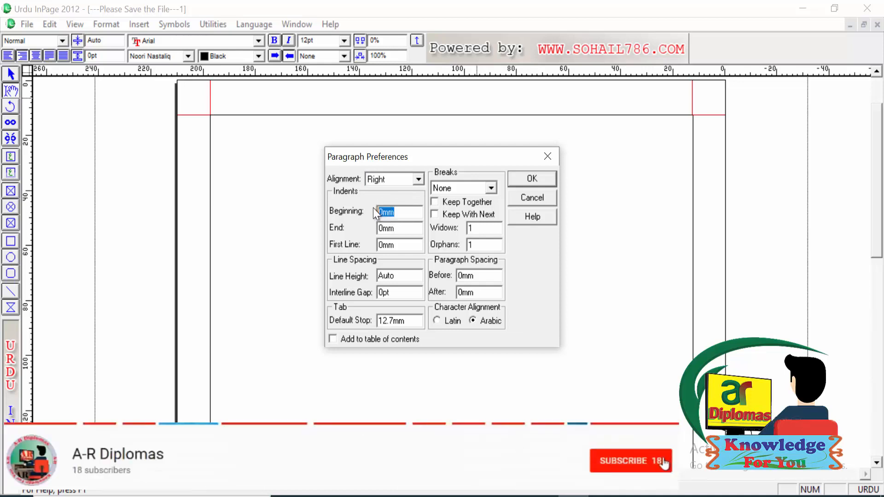
text(5)
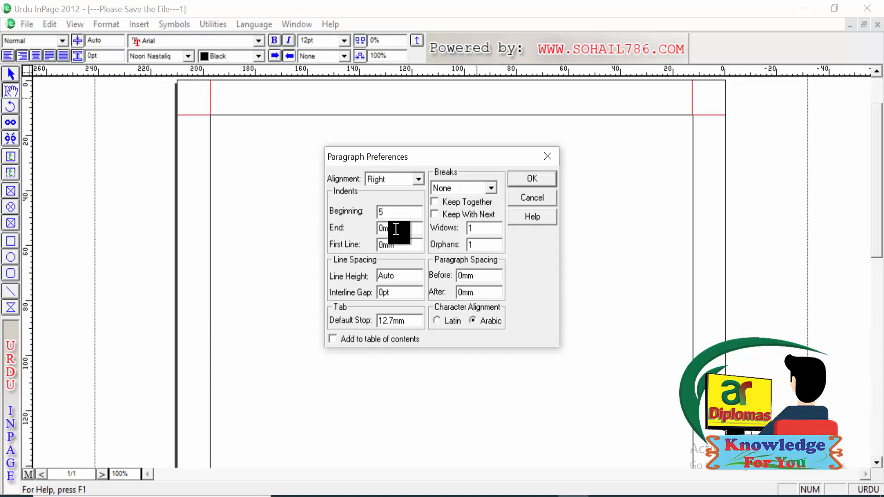
drag(396, 228, 376, 229)
text(10)
key(Tab)
text(10)
Step: Set the interline gap to 5, keep Breaks at None, and apply the paragraph preferences
drag(395, 290, 365, 295)
text(5)
click(486, 186)
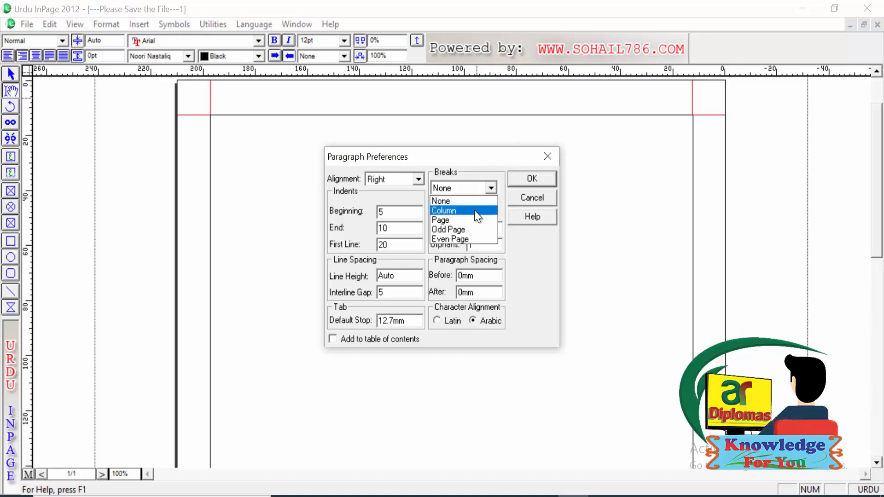
click(491, 188)
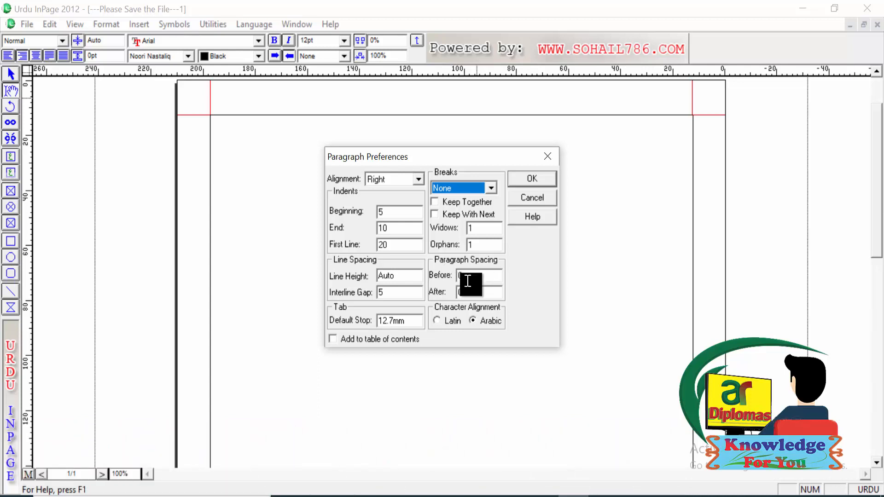
drag(471, 277, 447, 295)
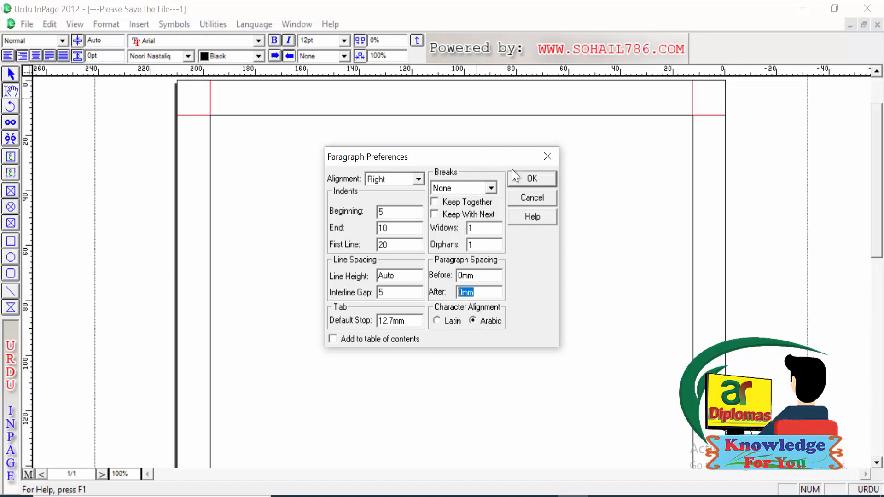
click(526, 178)
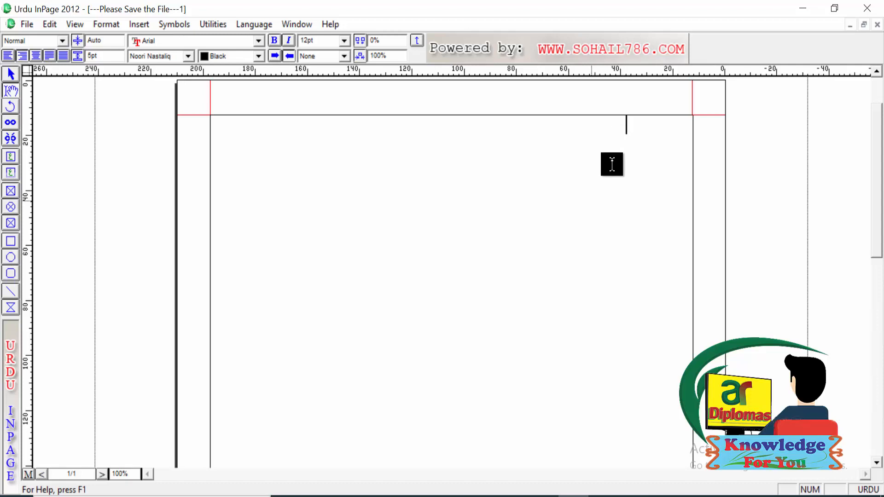
Step: Write the Urdu sentence "پاکستان میرا ملک ہے" at the start of the page
text(پاکستان میرا ملک ہے)
Step: Copy the sentence and paste it repeatedly after itself until the text runs onto a second line
key(ctrl+a)
key(ctrl+c)
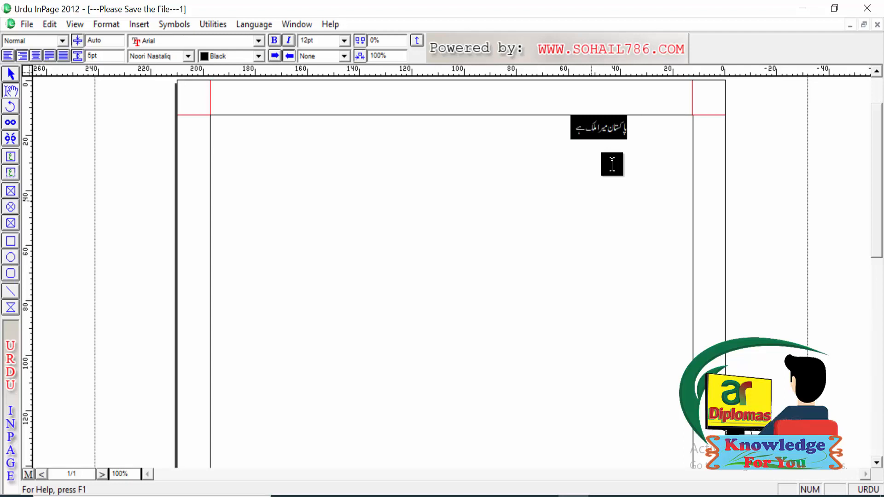
click(562, 135)
key(ctrl+v)
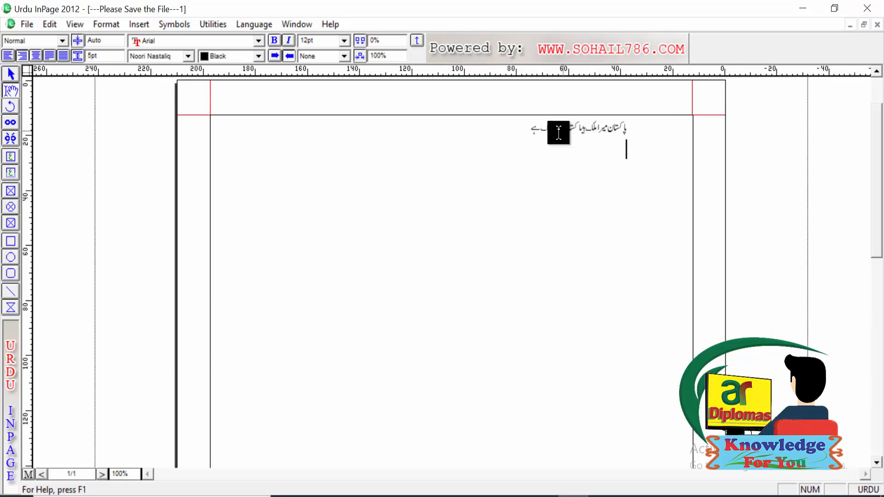
click(525, 126)
key(ctrl+v)
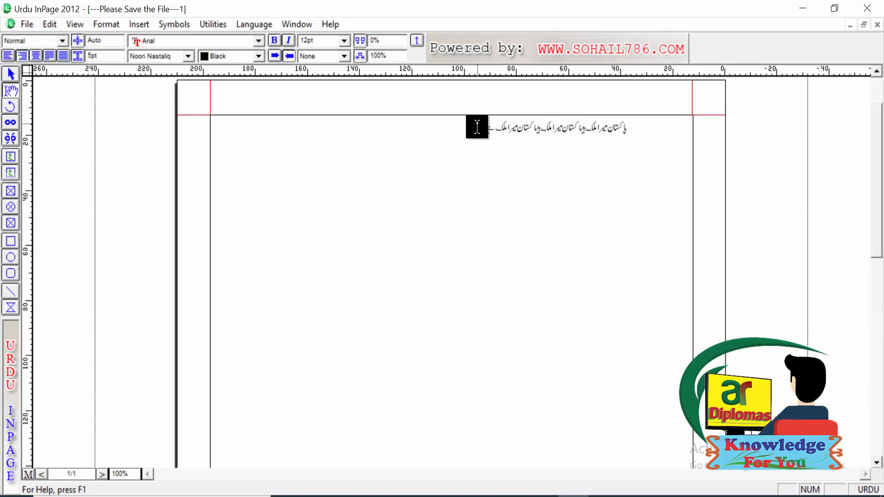
key(ctrl+v)
key(ctrl+v)
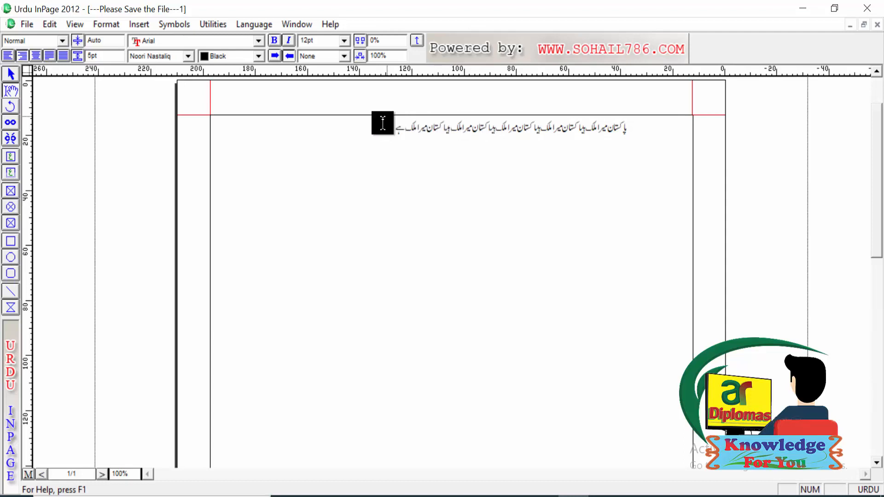
key(ctrl+v)
key(ctrl+v)
key(ctrl+v)
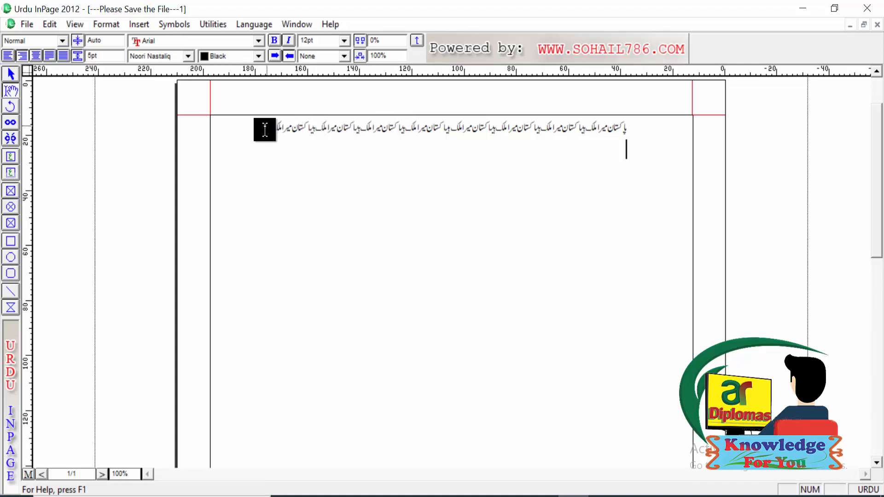
key(ctrl+v)
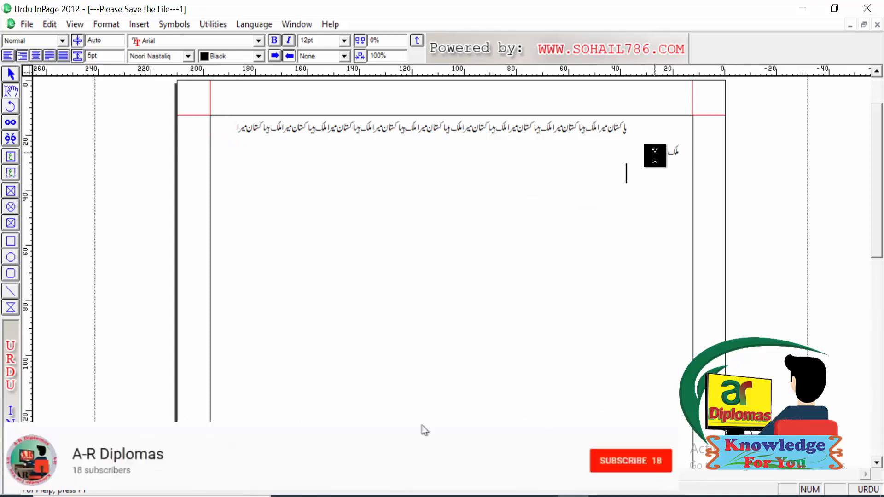
Step: Paste the copied text block at the end of the paragraph until it extends across three lines
mouse_move(647, 152)
mouse_down()
mouse_move(617, 128)
mouse_move(628, 126)
mouse_move(646, 152)
mouse_up()
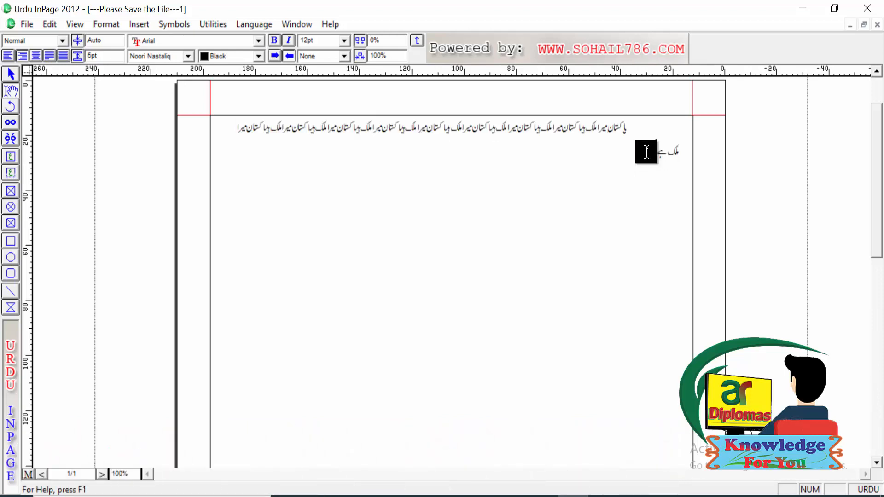
key(ctrl+v)
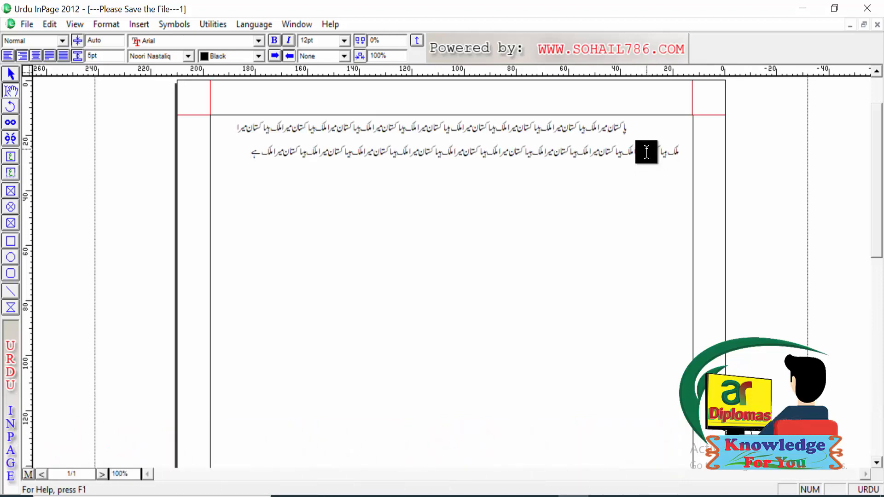
key(ctrl+v)
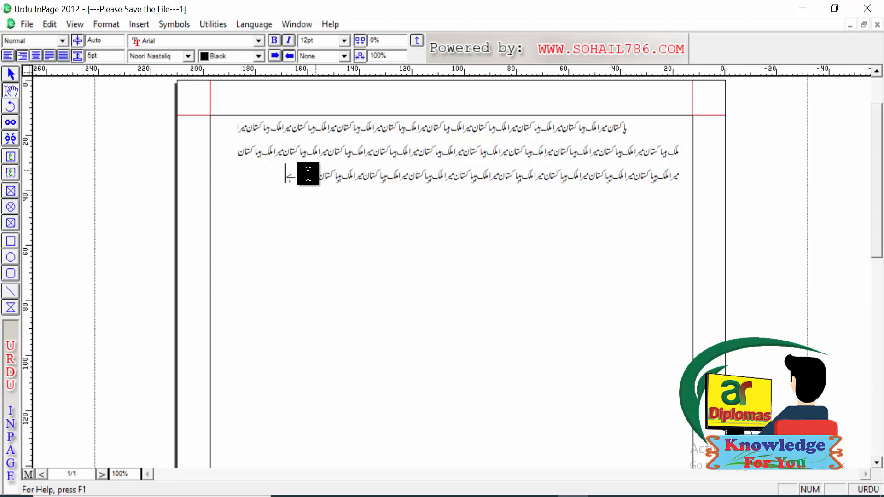
click(109, 25)
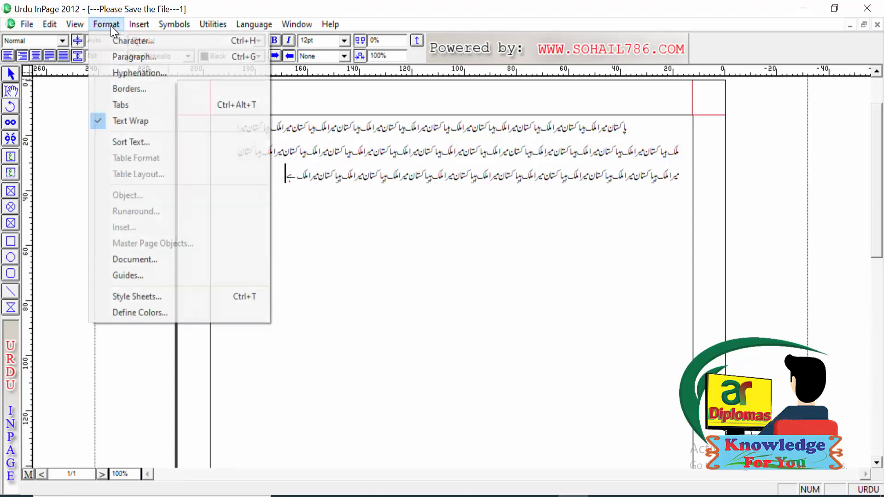
click(132, 89)
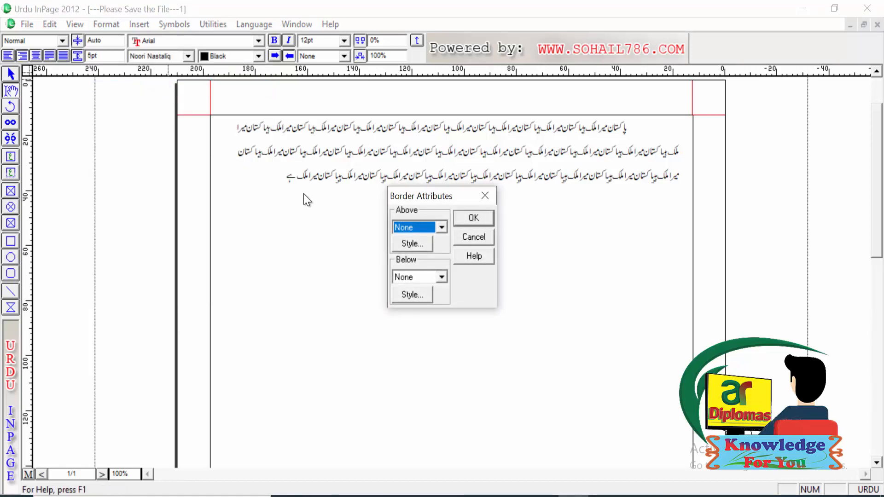
click(442, 227)
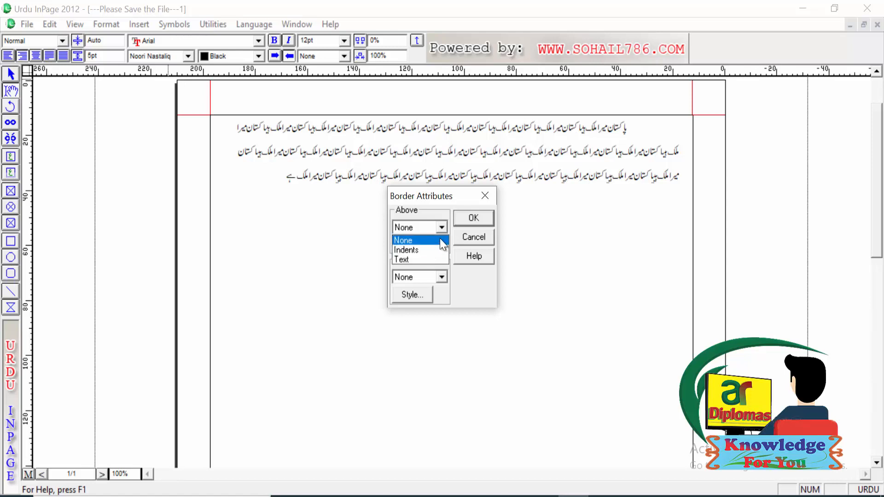
click(483, 197)
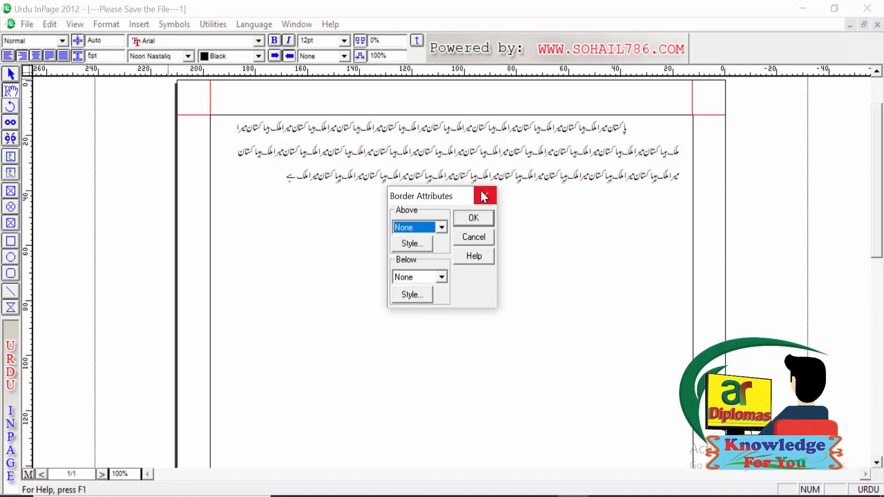
click(481, 191)
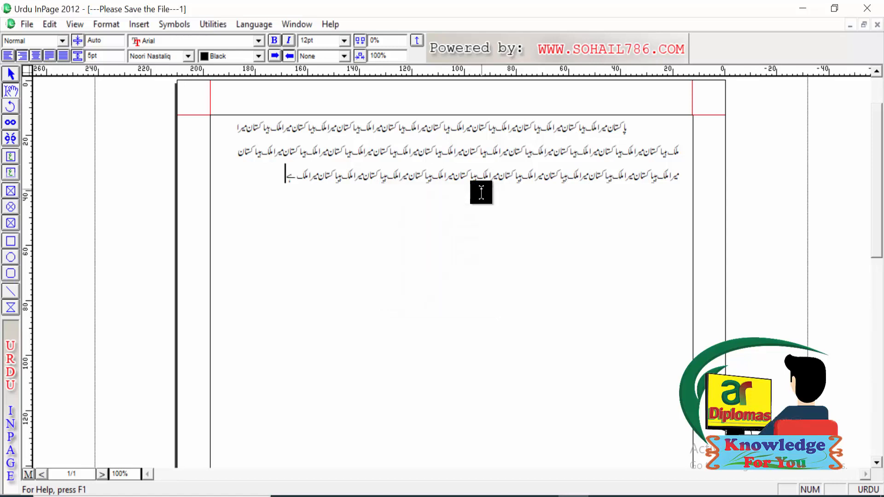
Step: Select text spanning all three lines of the paragraph and set its border above to Text
click(612, 176)
drag(607, 158, 598, 137)
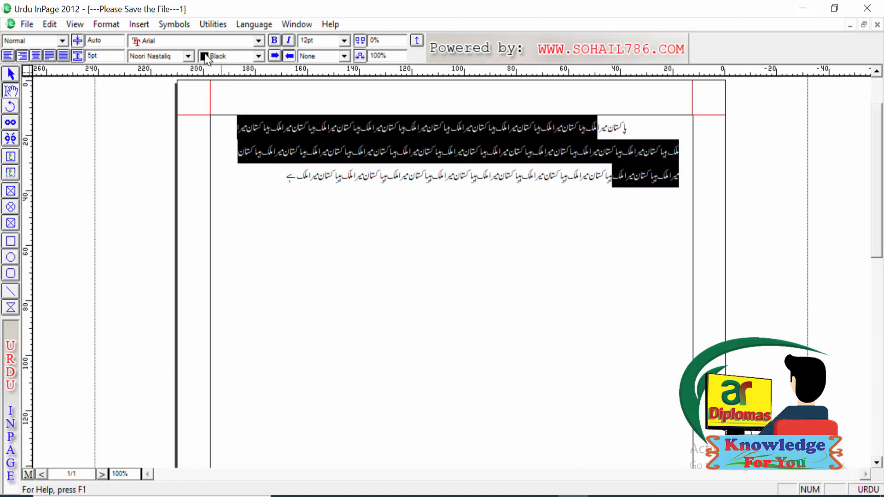
click(106, 24)
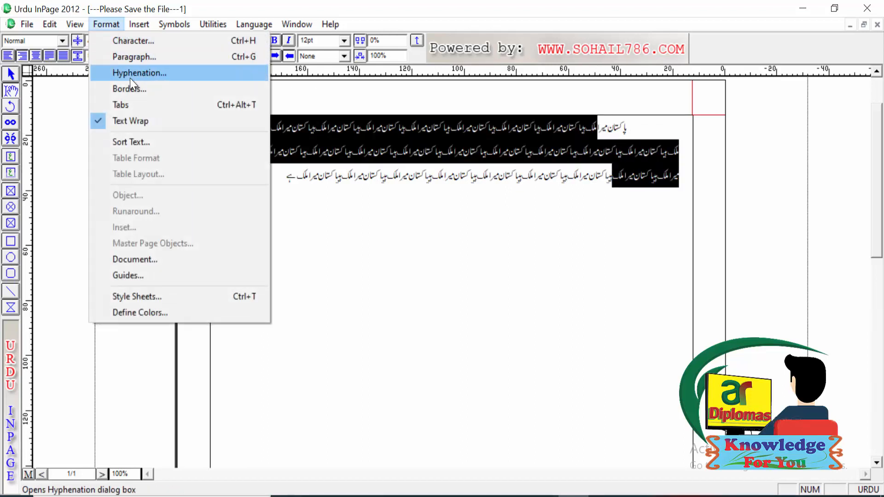
click(134, 89)
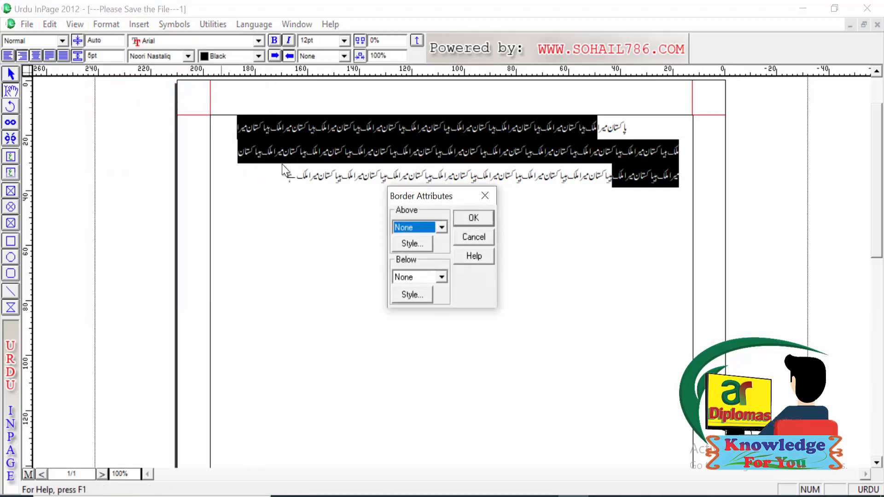
click(436, 227)
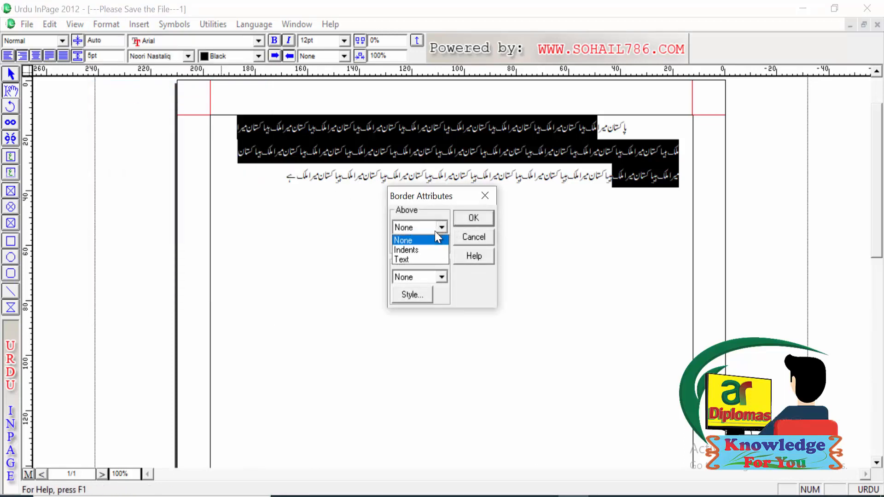
click(424, 260)
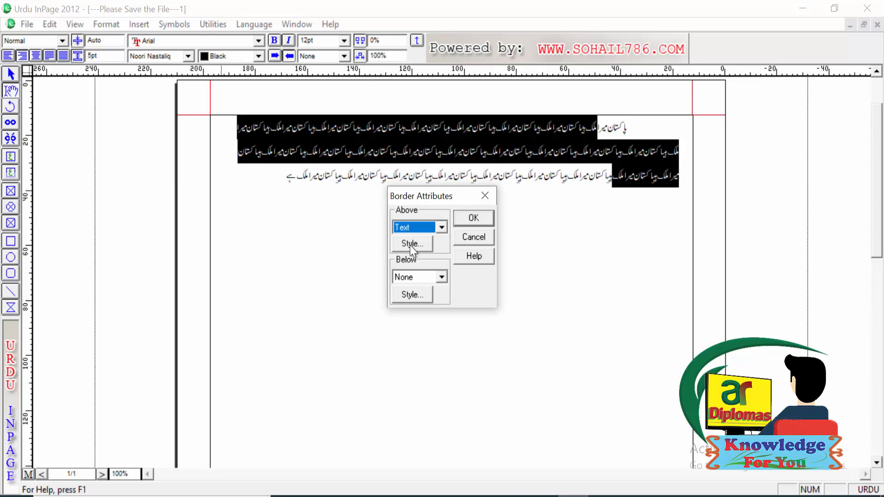
Step: Give the border above the text a dotted style and set its thickness to 20
click(411, 243)
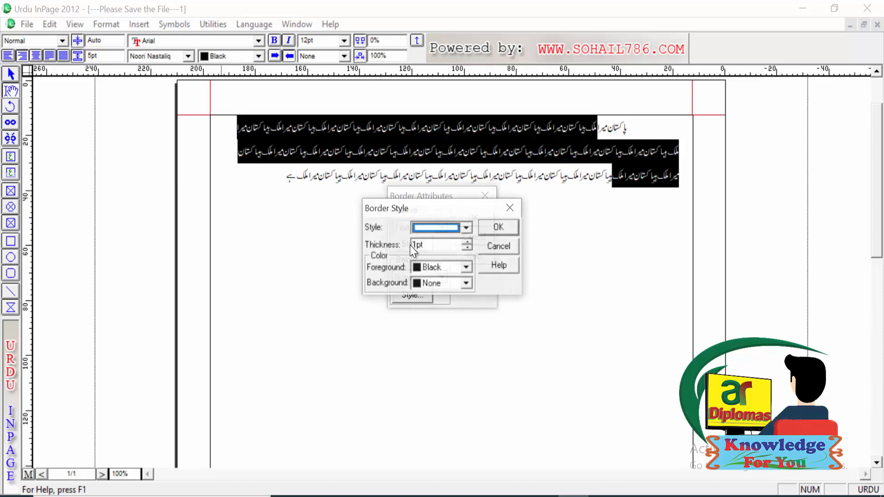
click(468, 226)
click(457, 258)
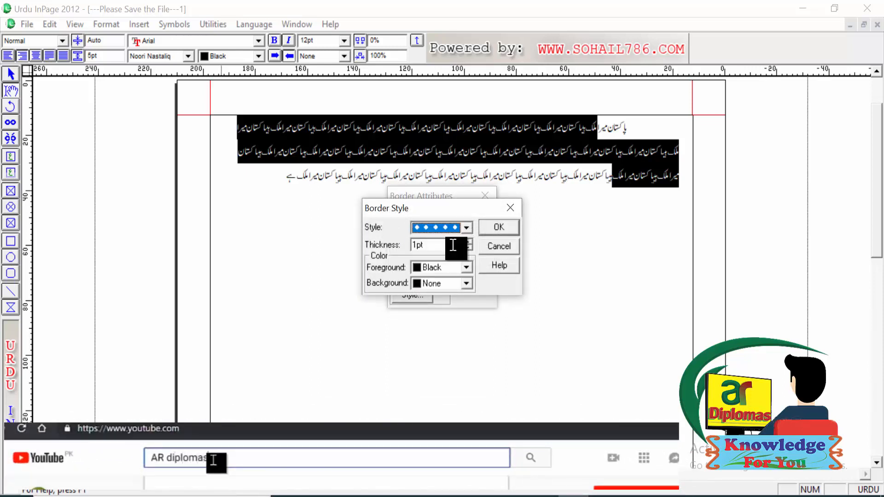
click(468, 245)
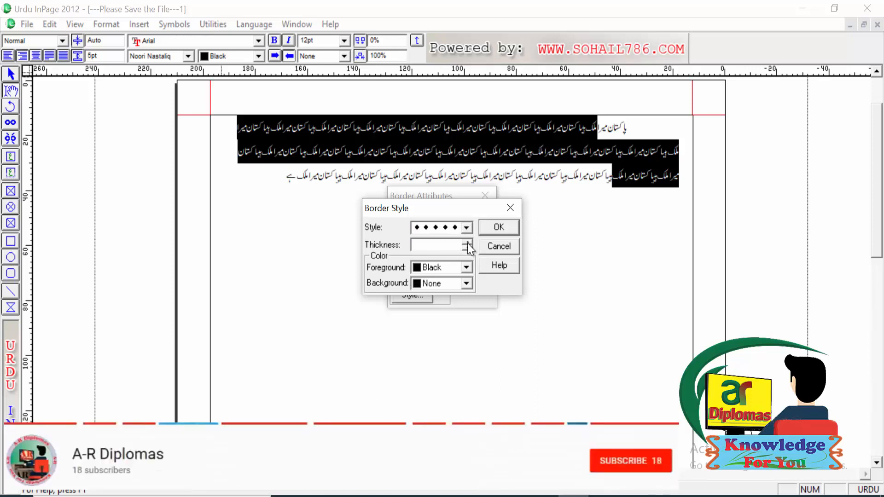
click(469, 244)
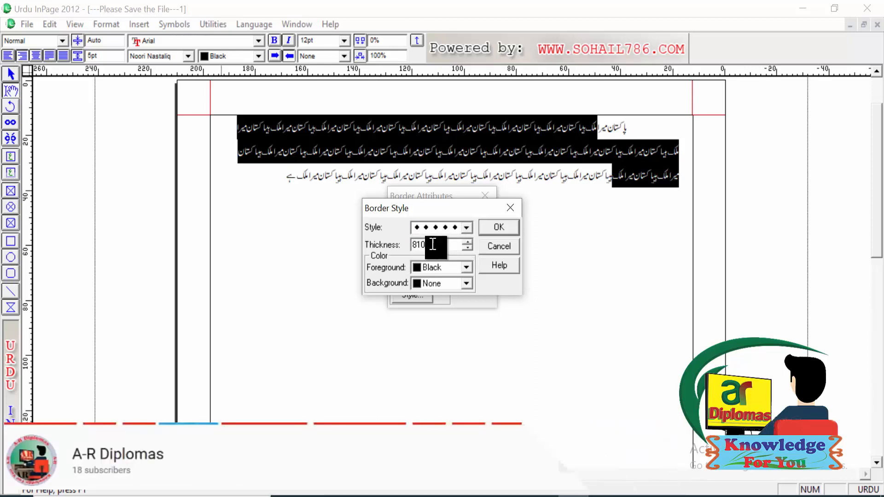
drag(431, 239, 407, 246)
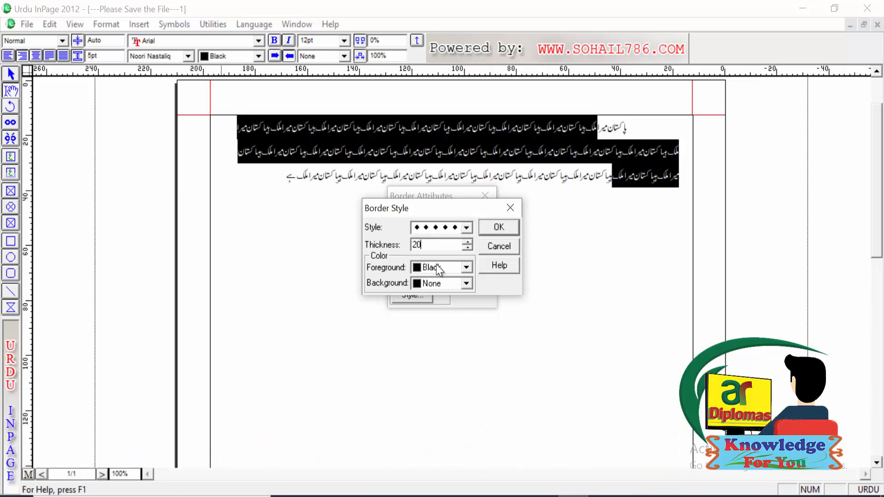
Step: Colour the above border with a Red foreground and a Blue background, and accept the style
click(469, 267)
click(440, 304)
click(466, 283)
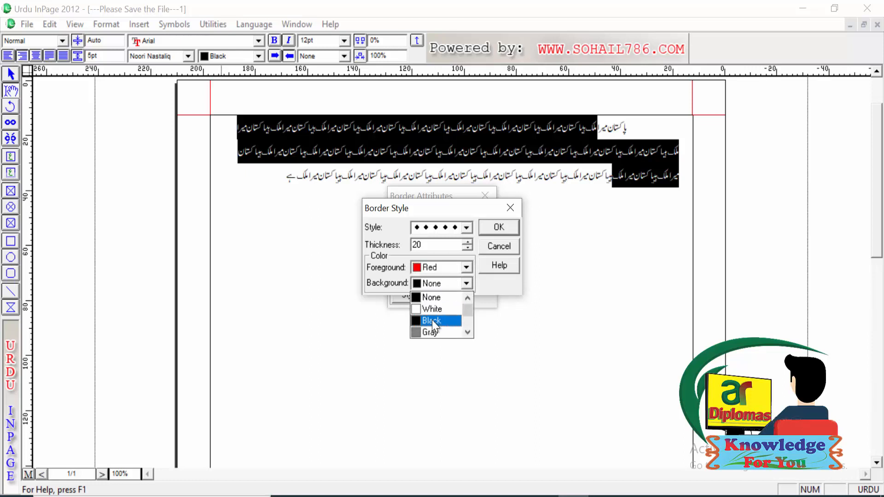
click(468, 329)
click(467, 330)
click(468, 329)
click(468, 330)
click(468, 329)
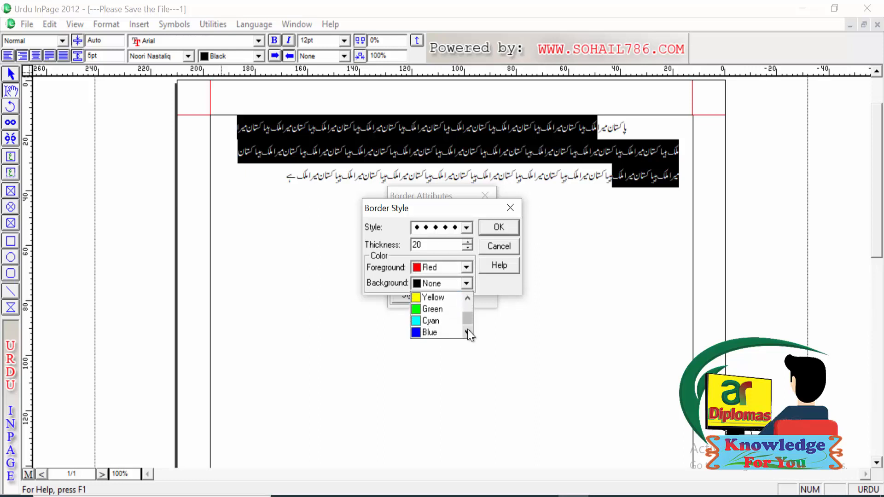
click(423, 332)
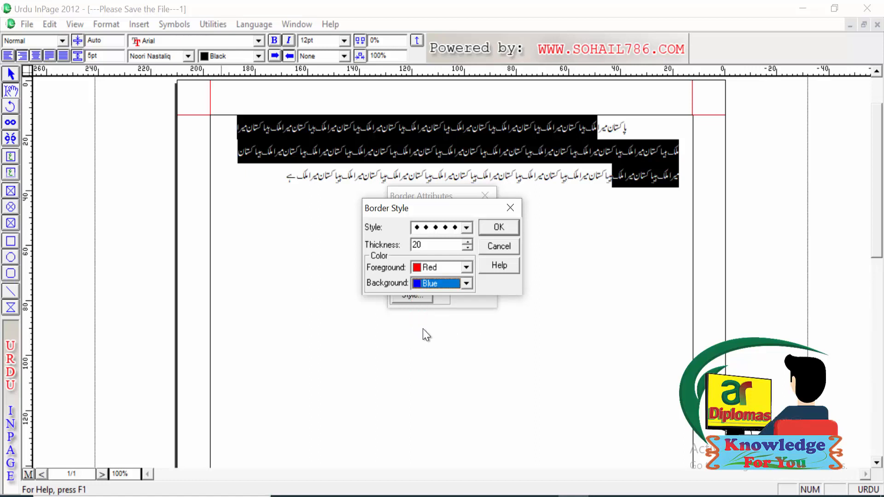
click(497, 228)
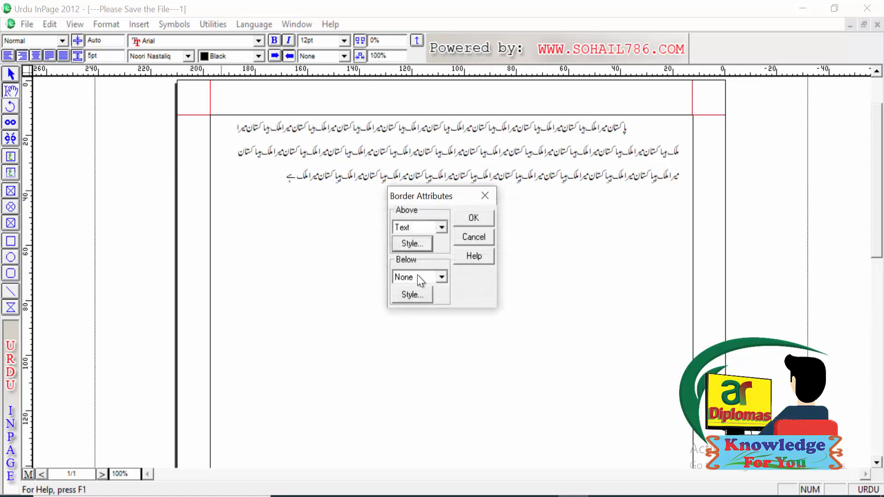
Step: Set the border below to Text with the default 1pt black line style and apply both borders
click(441, 277)
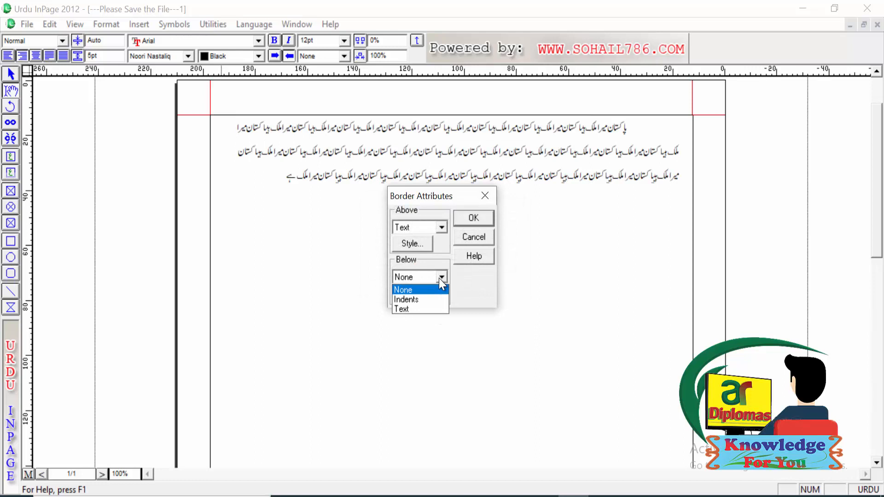
click(420, 307)
click(423, 296)
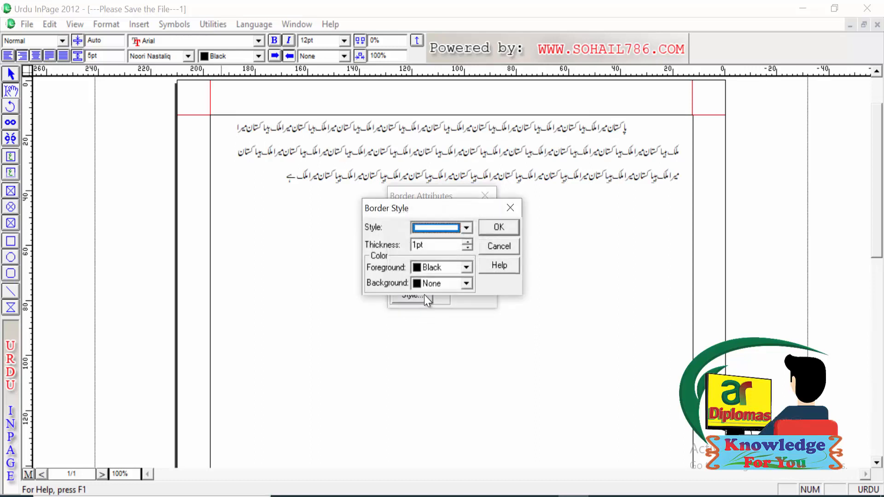
click(507, 211)
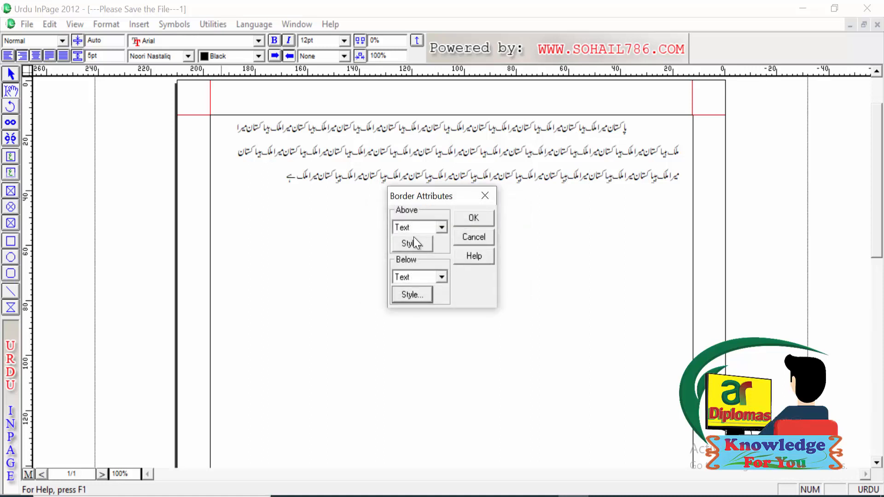
click(419, 293)
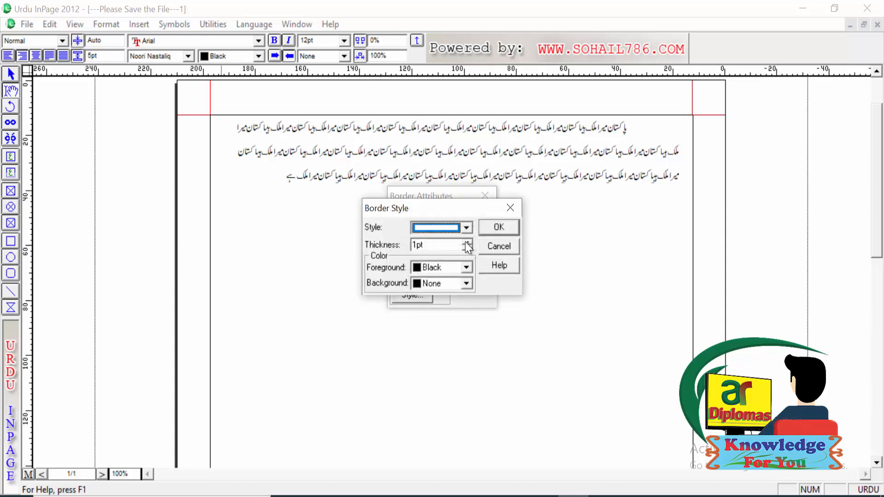
click(498, 229)
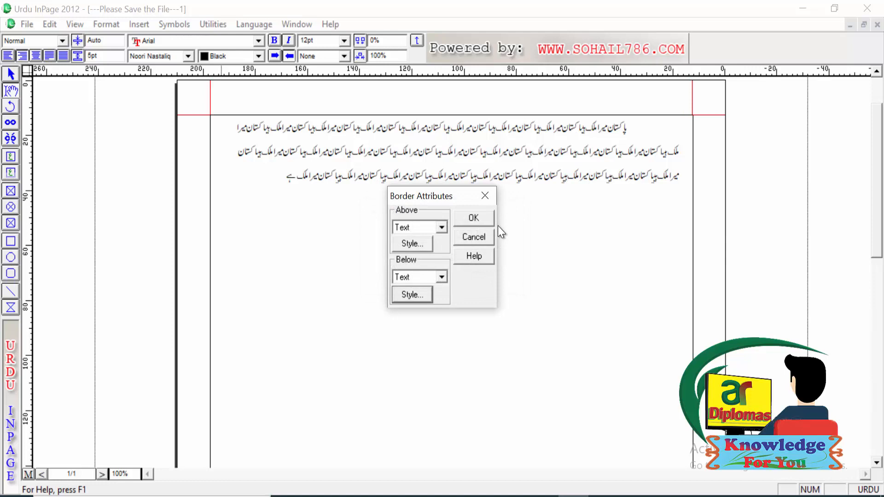
click(476, 213)
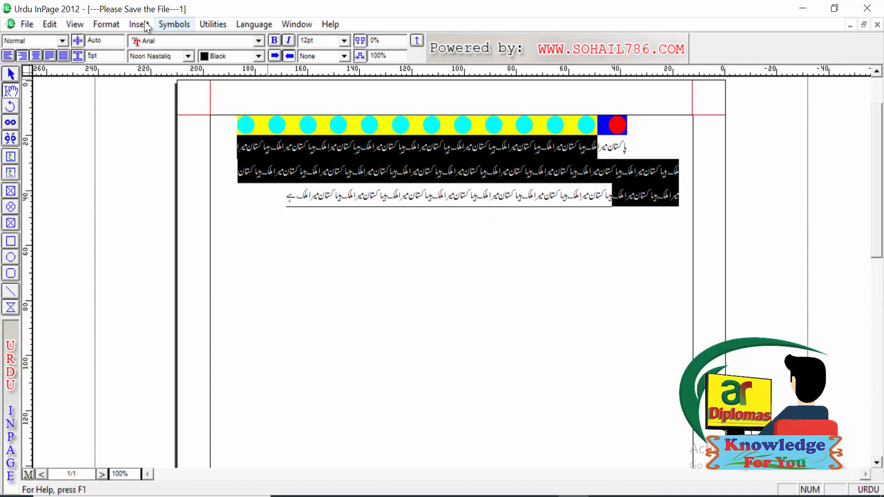
click(111, 24)
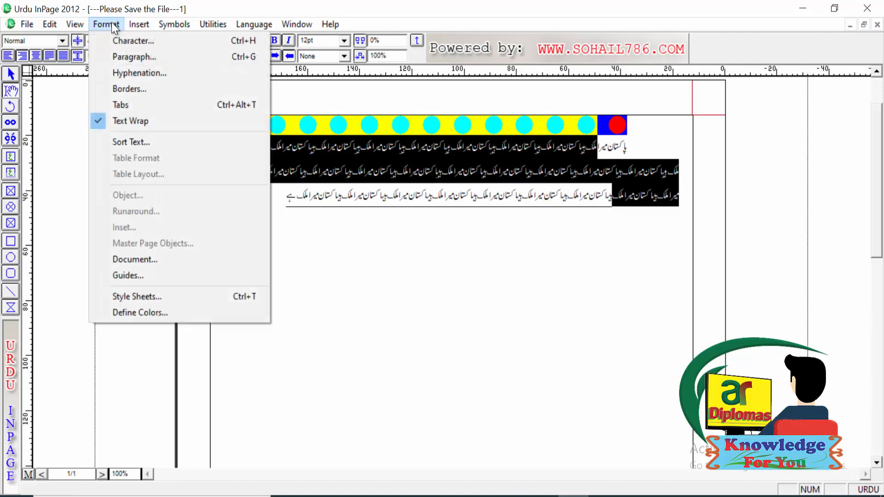
click(135, 106)
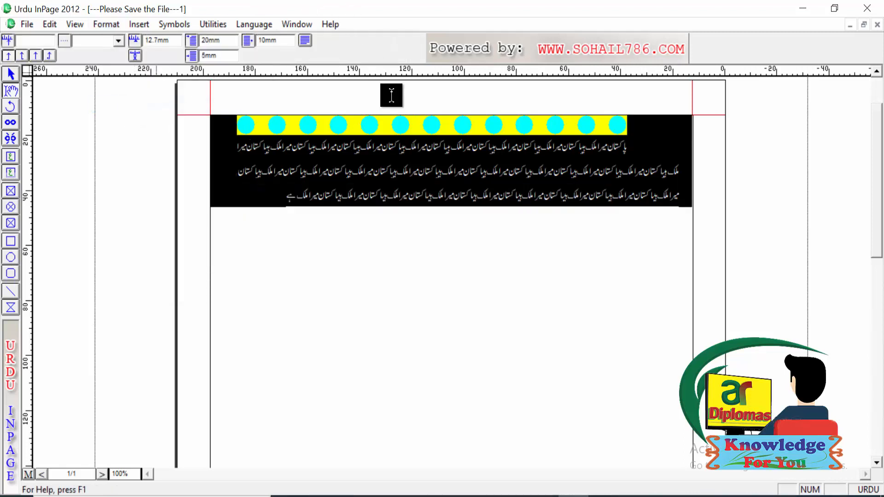
click(110, 26)
click(119, 104)
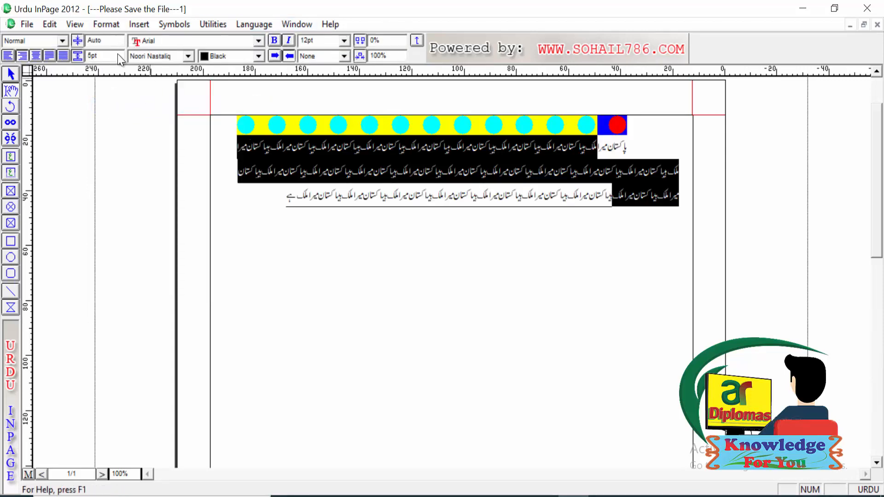
click(106, 25)
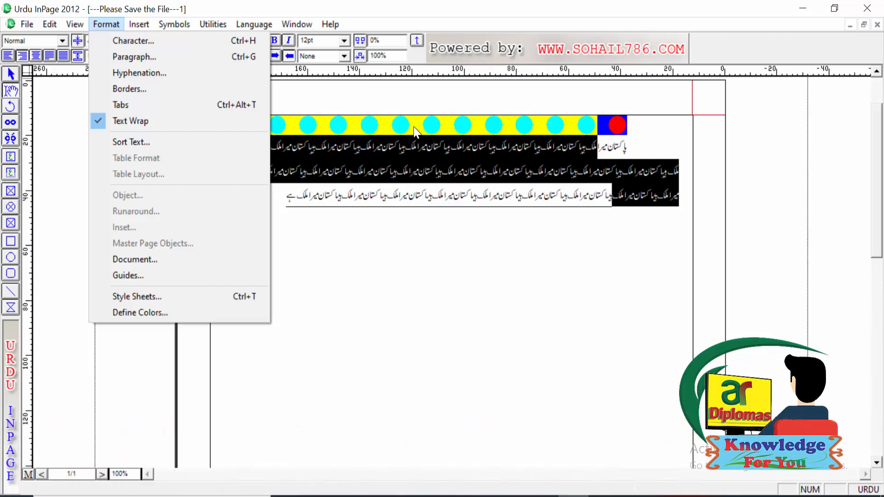
Step: Delete all the bordered text from the page
click(395, 195)
click(397, 193)
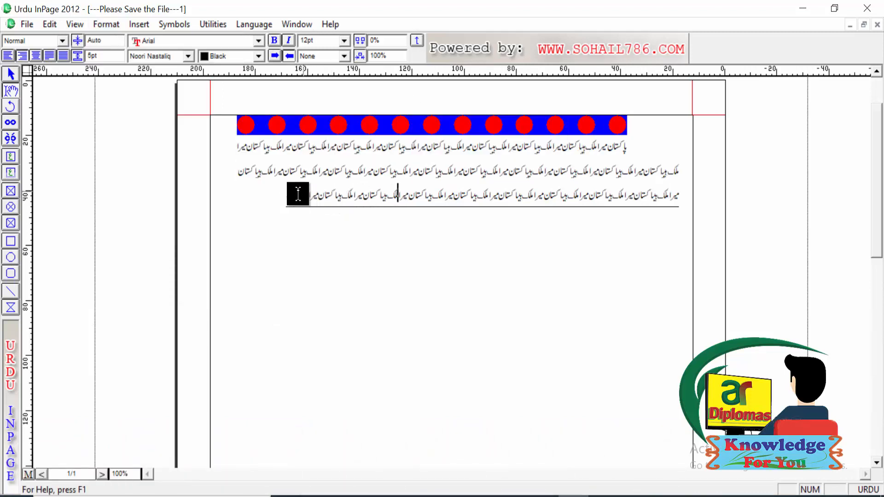
key(ctrl+a)
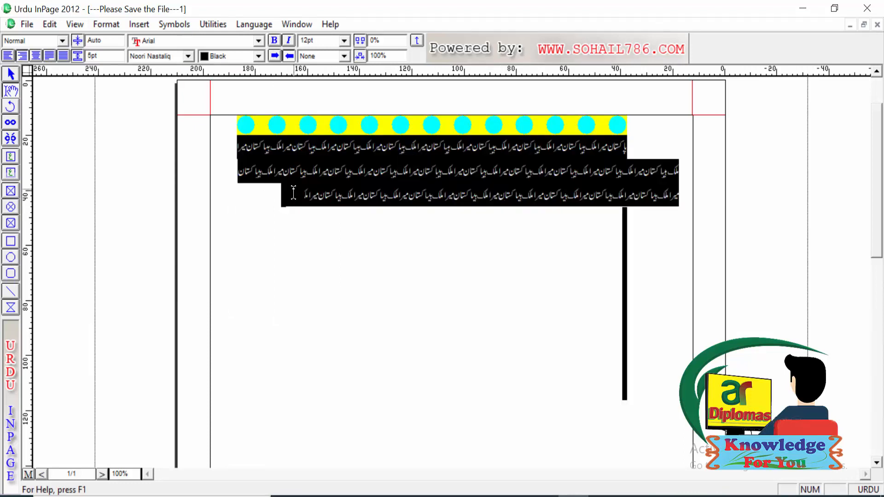
key(Delete)
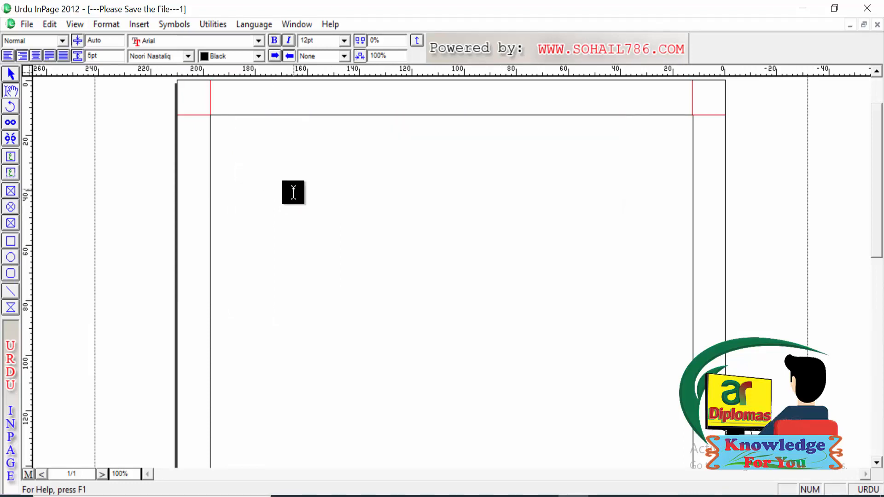
Step: Add three tab stops across the empty first line, the farthest at about 139 mm, and return to text editing
click(106, 24)
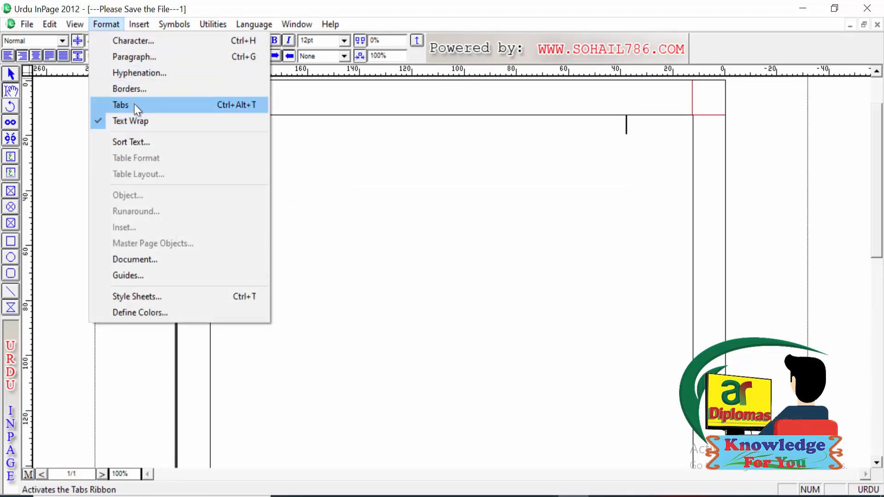
click(134, 104)
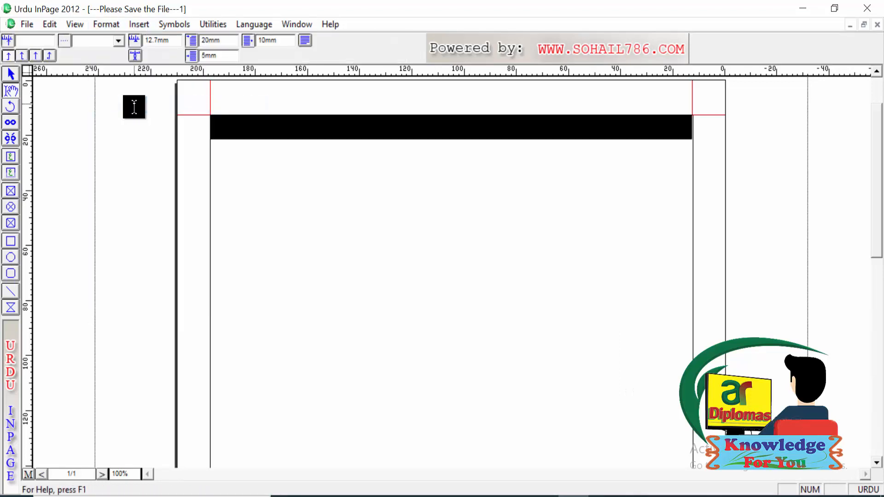
click(608, 127)
click(525, 125)
click(331, 126)
click(103, 24)
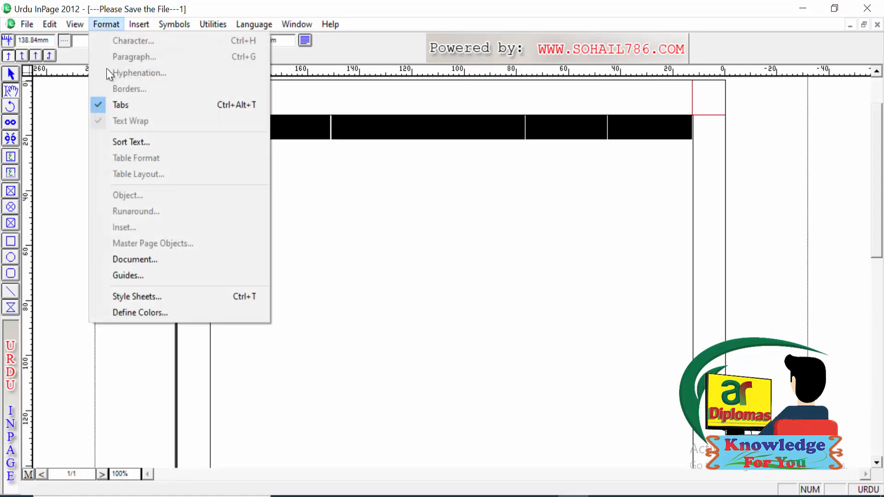
click(122, 105)
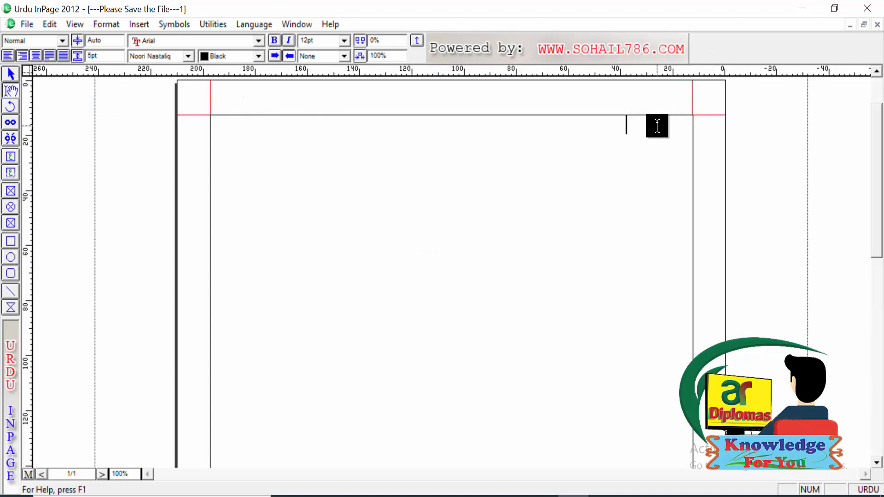
Step: Enter "نام", "ن" and "ب" on the first line, separated by tabs
text(ہم)
key(Tab)
text(ن ب)
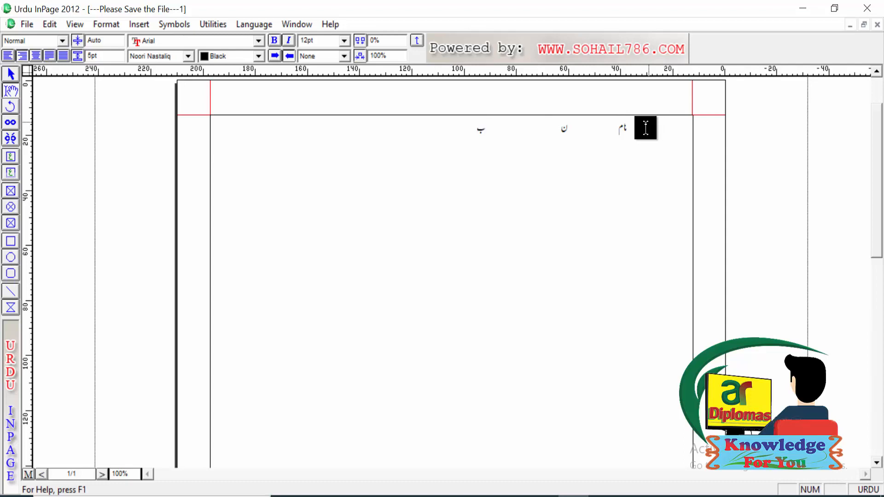
Step: Remove all three tab stops from the line of tabbed text and return to text editing
click(417, 40)
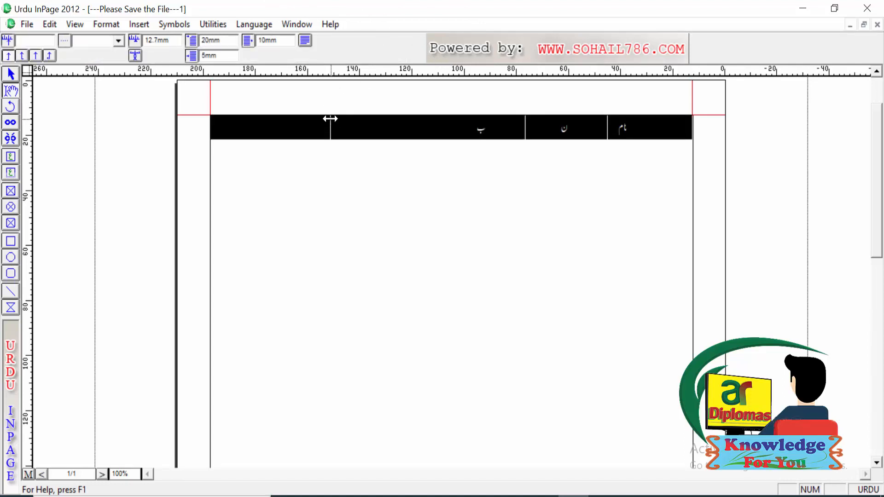
drag(330, 119, 373, 112)
drag(373, 113, 523, 107)
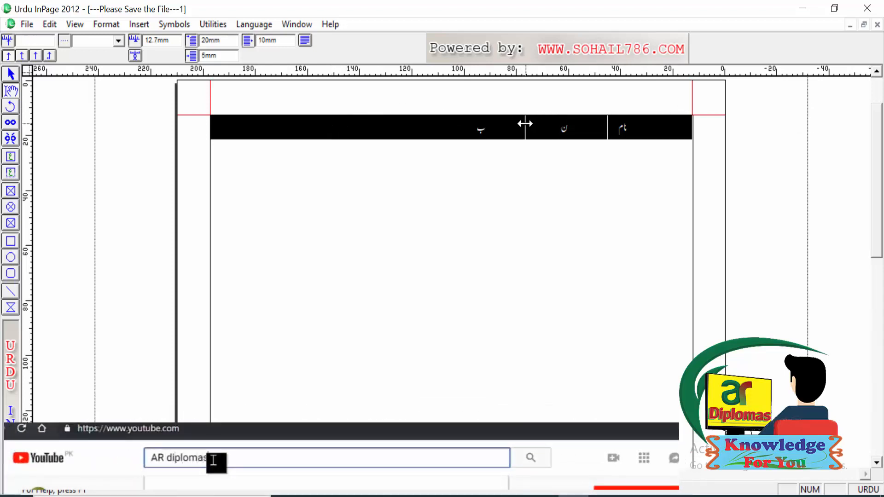
drag(525, 124, 737, 119)
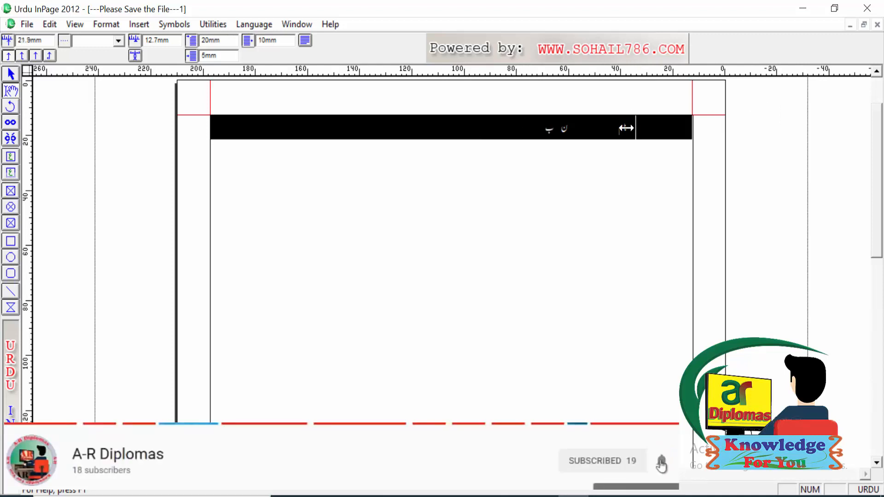
drag(728, 136, 729, 139)
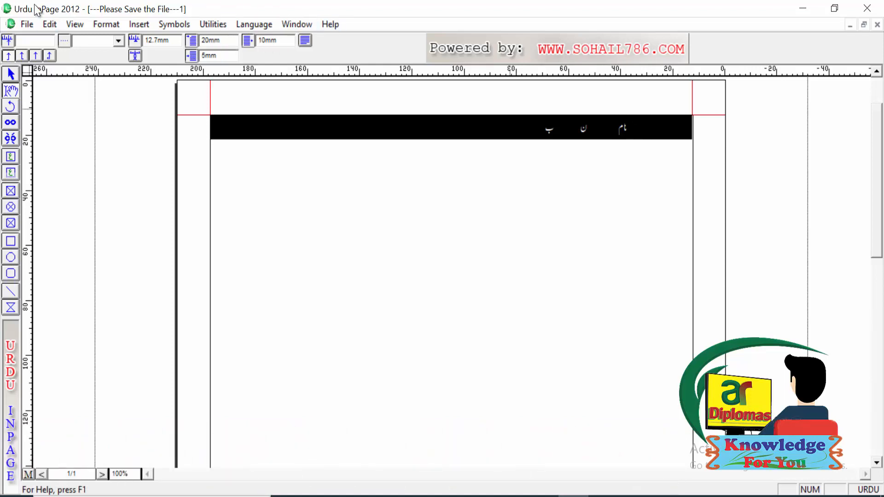
click(97, 26)
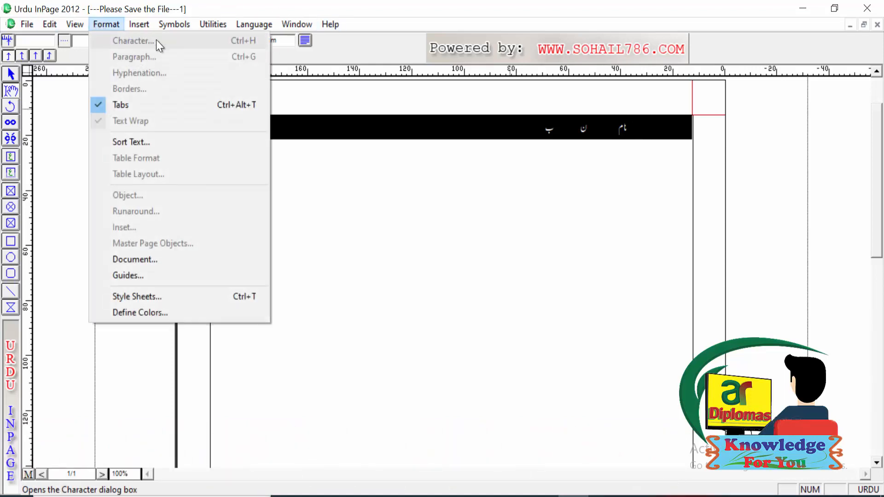
click(445, 175)
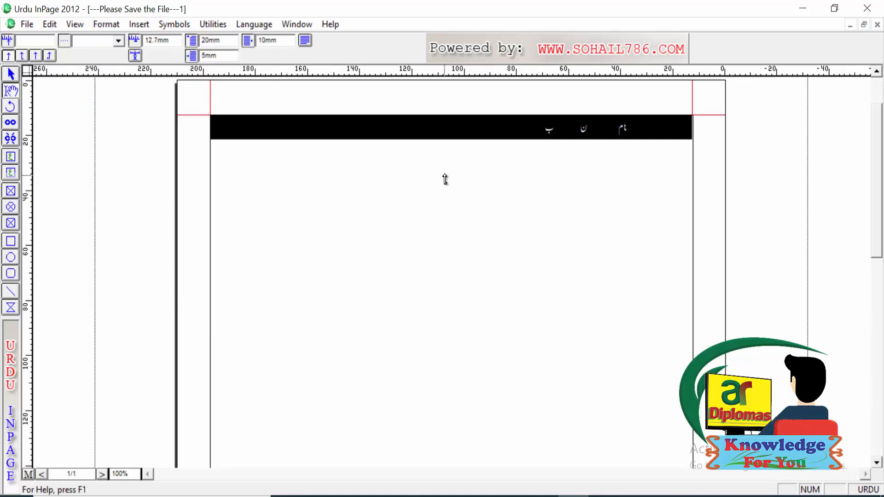
click(445, 179)
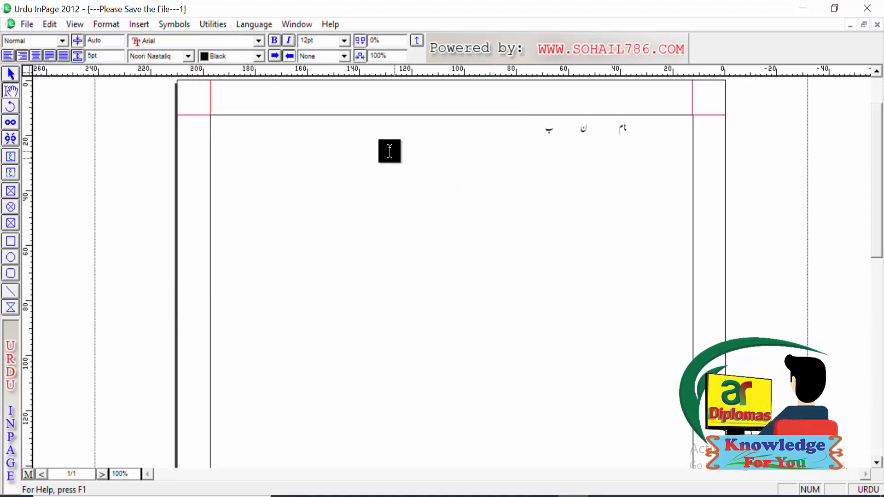
Step: Insert a table with 5 rows and 5 columns below the line of tabbed text
click(112, 24)
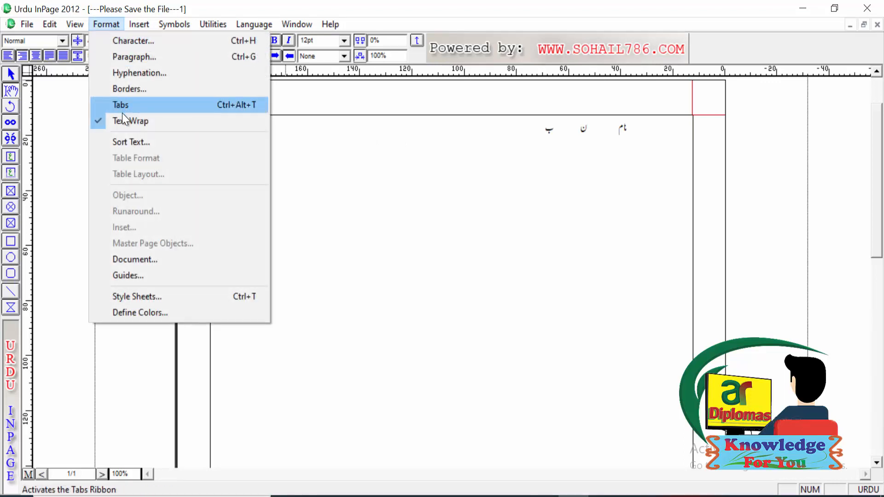
click(134, 142)
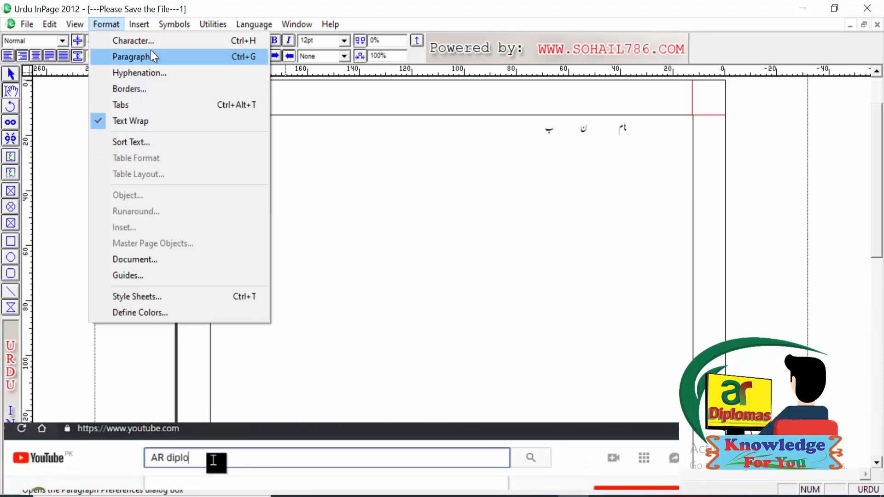
mouse_move(137, 25)
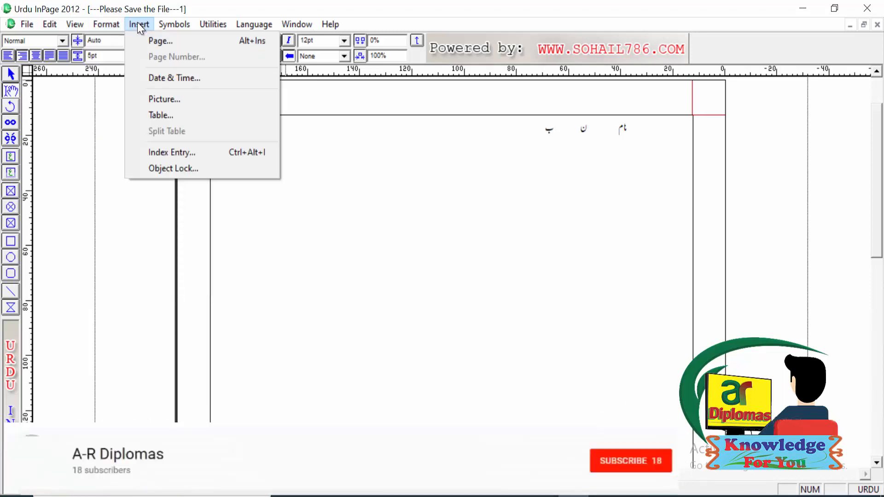
click(160, 114)
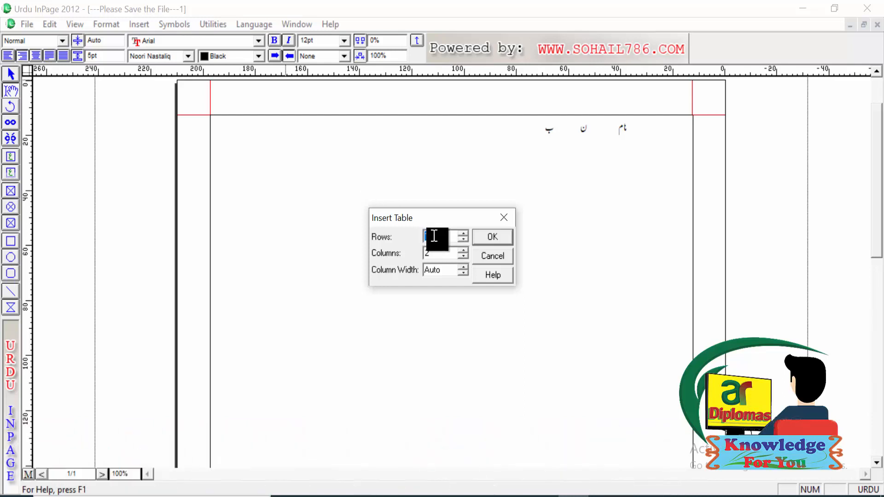
text(5)
key(Tab)
text(5)
click(499, 236)
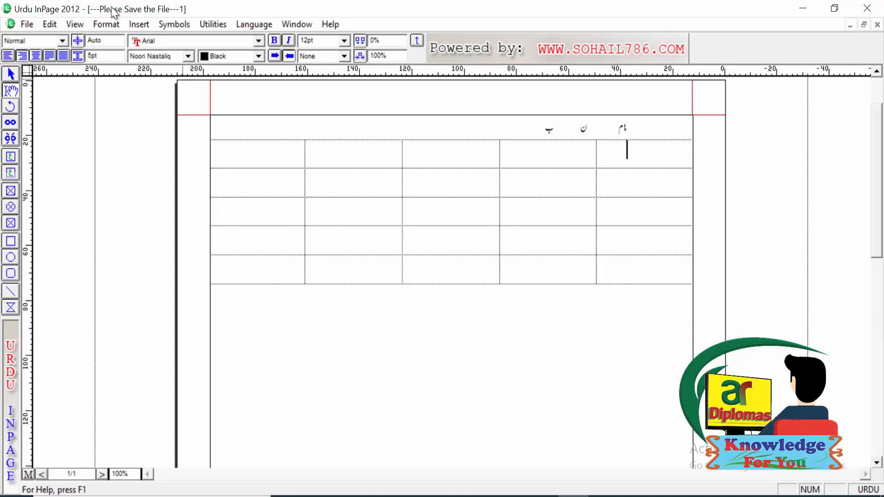
Step: View the Sort Text delimiter setting and close it without sorting anything
click(102, 25)
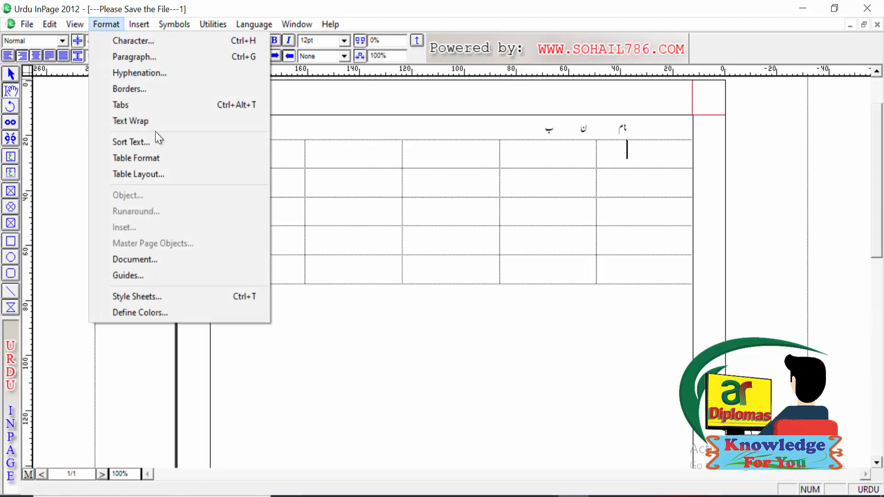
click(140, 143)
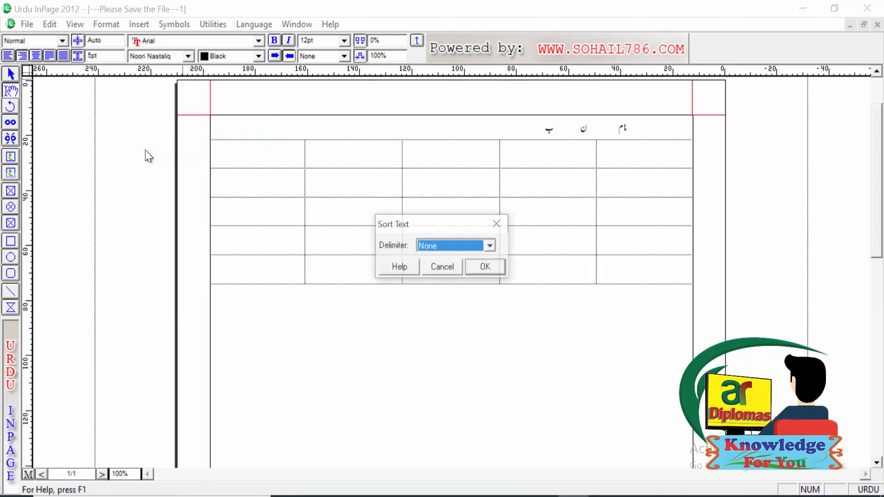
click(497, 227)
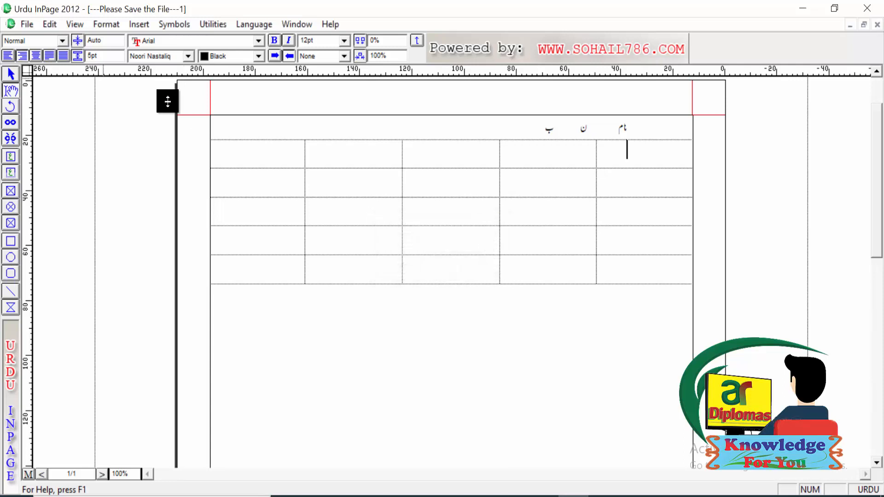
Step: Set the fill color of the table's first cell to Red in the Table Format settings
click(109, 28)
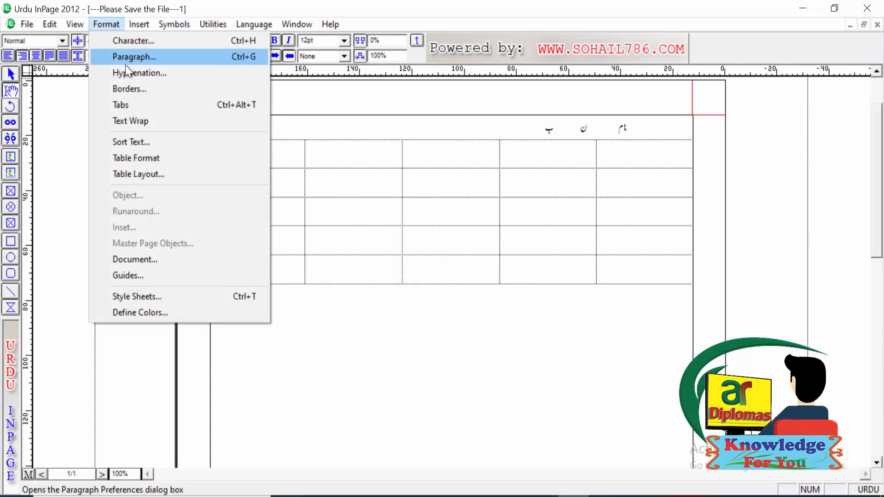
click(147, 157)
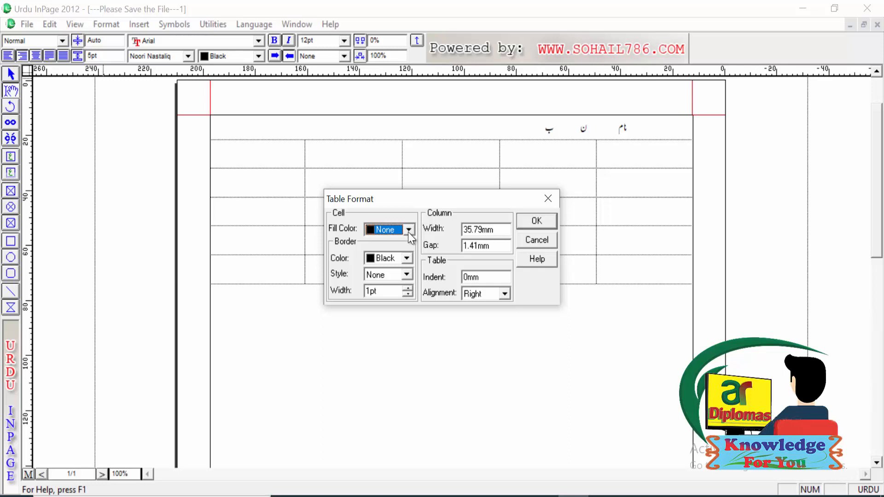
click(408, 231)
click(409, 266)
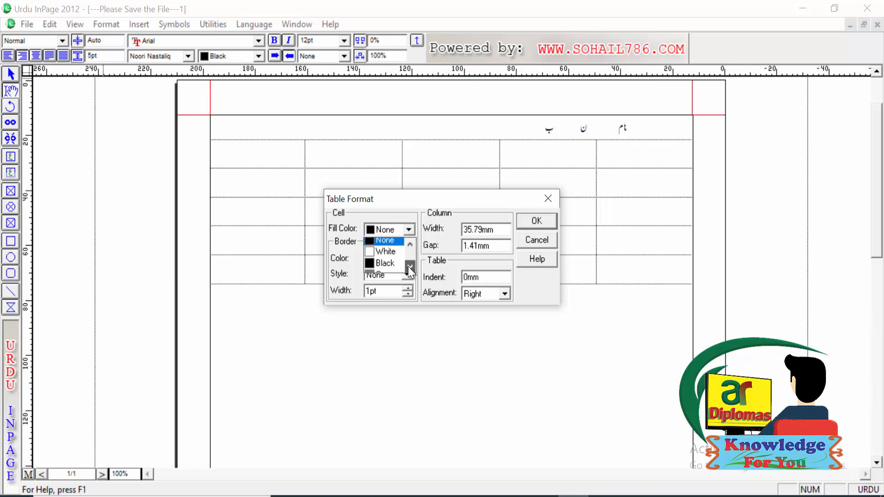
click(410, 266)
click(409, 266)
click(394, 255)
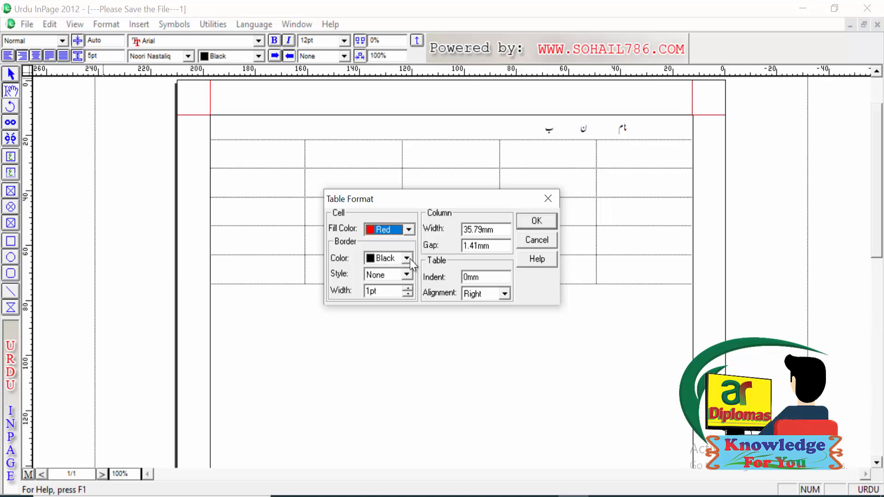
Step: Give the first cell a green diamond-pattern border 4pt wide, keep the table alignment Right, and apply the formatting
click(410, 259)
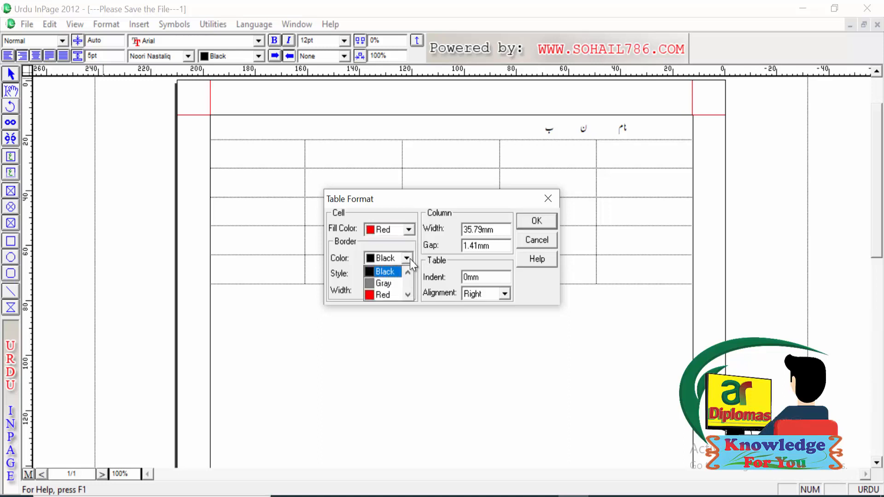
click(407, 292)
click(408, 292)
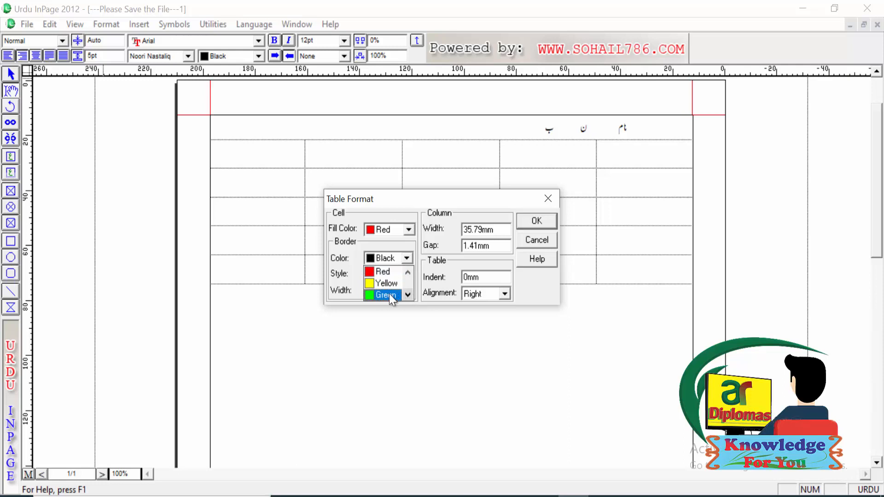
click(389, 293)
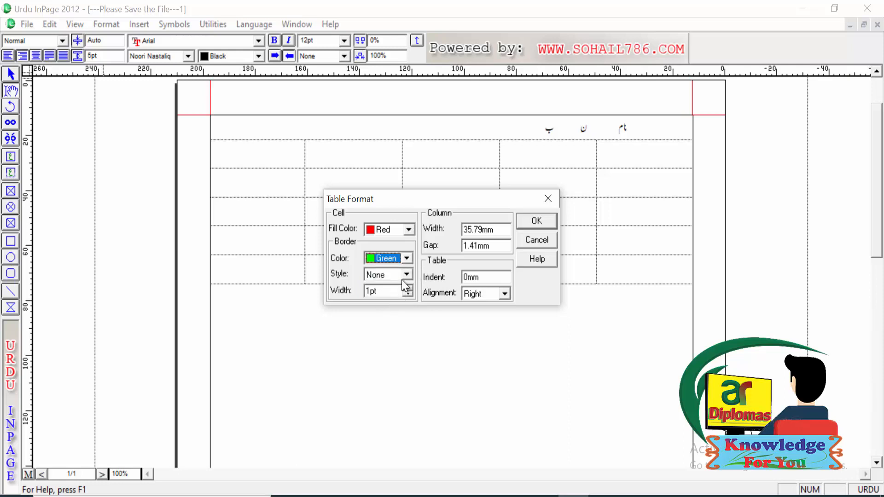
click(402, 279)
click(378, 309)
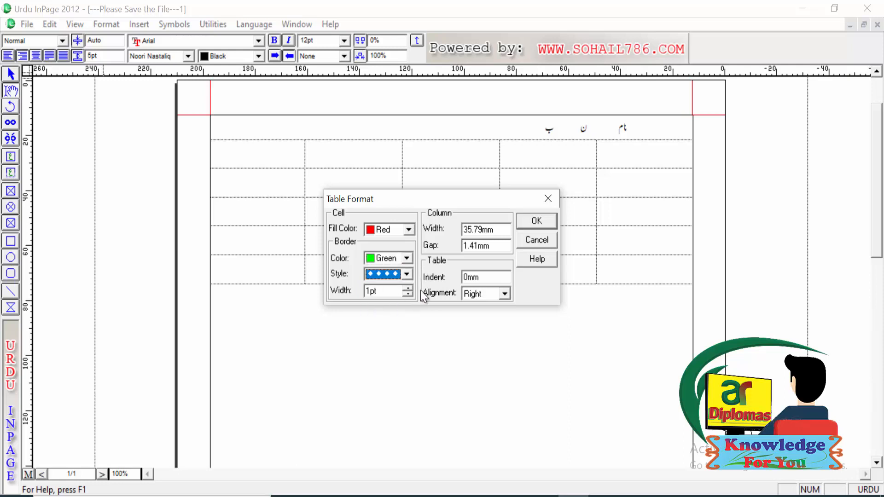
click(407, 289)
click(407, 288)
click(408, 288)
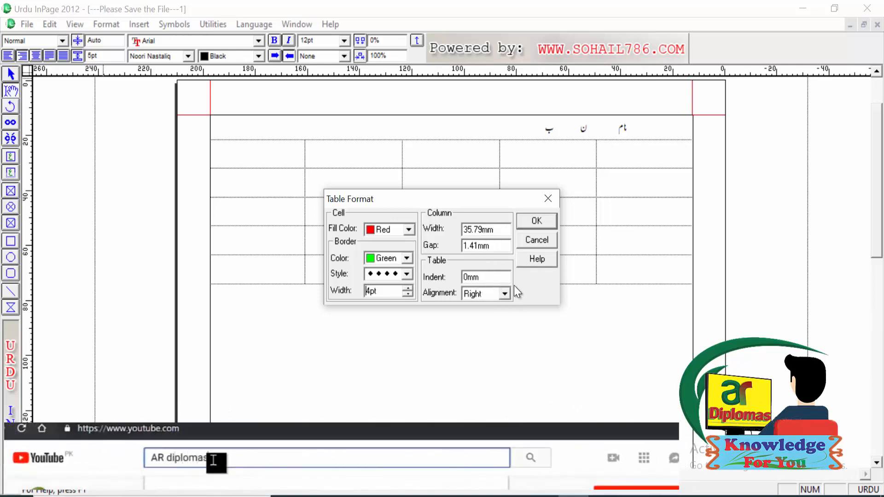
click(504, 294)
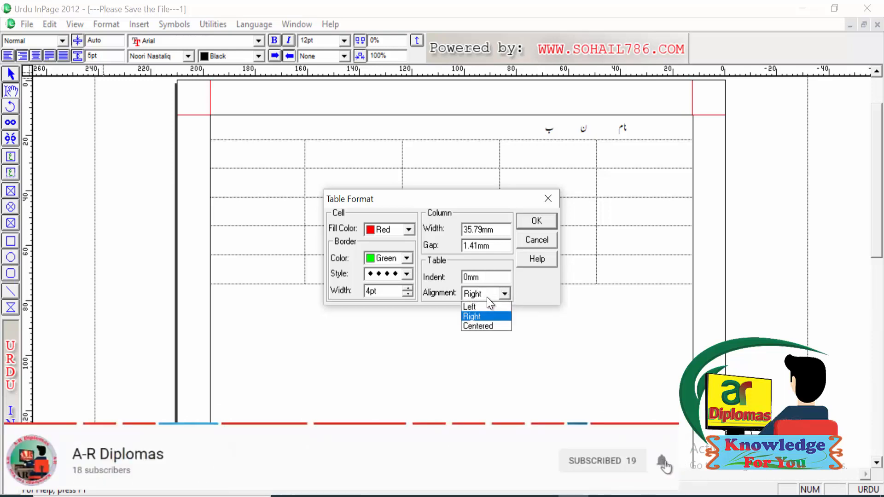
click(536, 219)
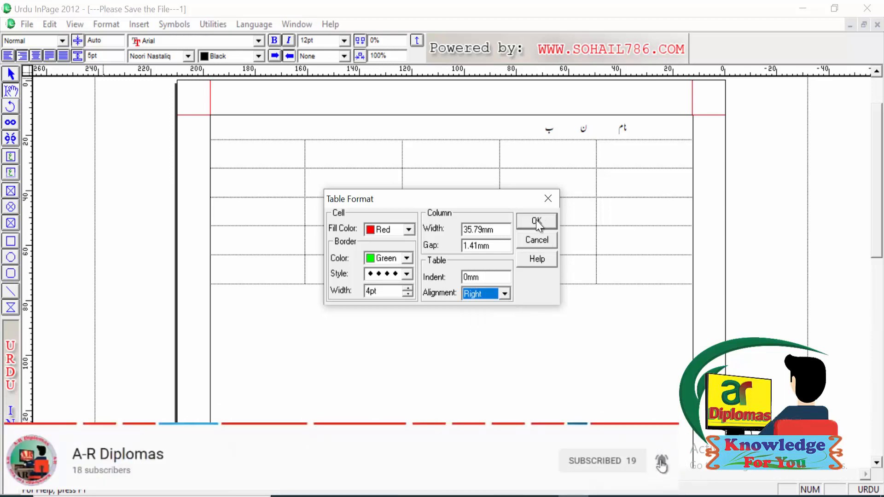
click(536, 220)
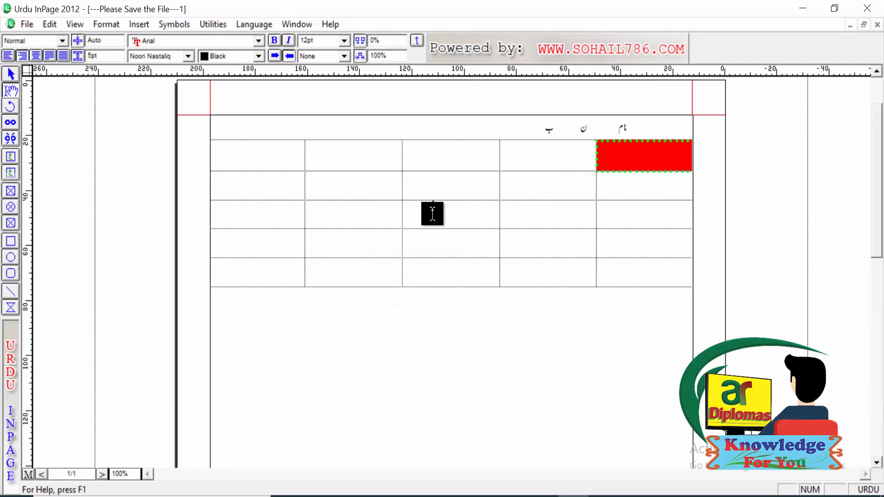
Step: Select the middle three cells of the second and third rows and view their Table Format settings without changing them
drag(432, 213, 393, 201)
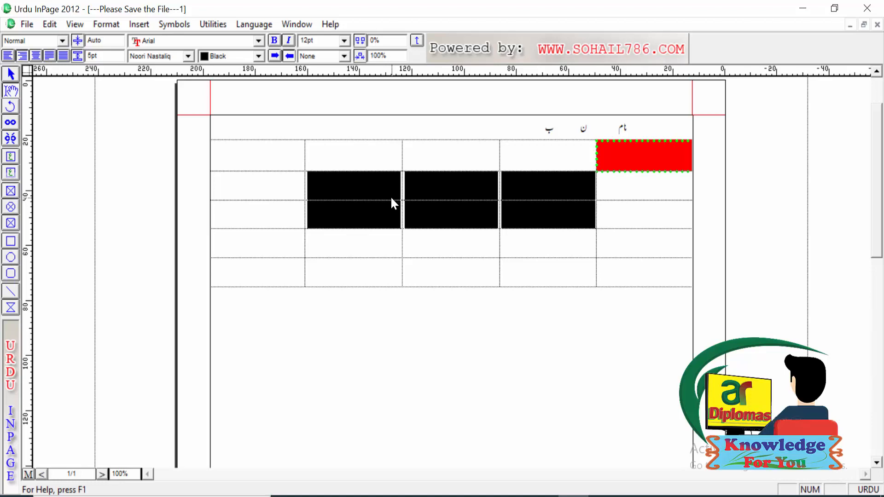
click(116, 23)
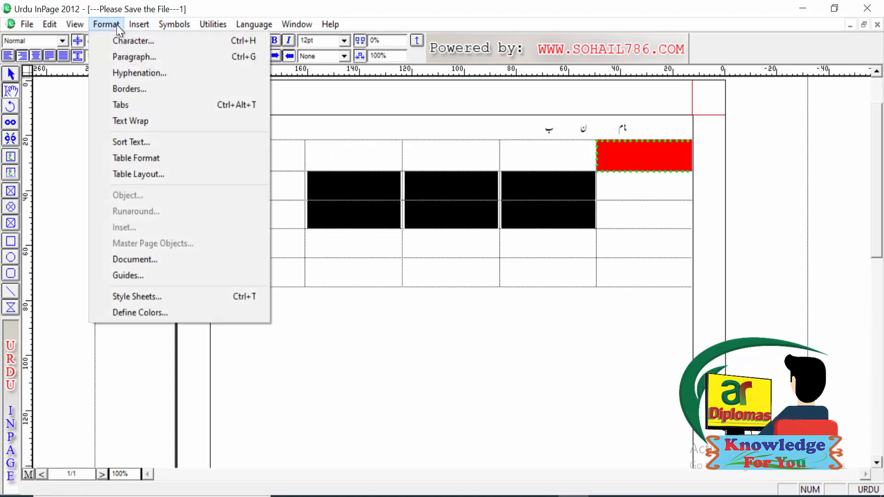
click(134, 154)
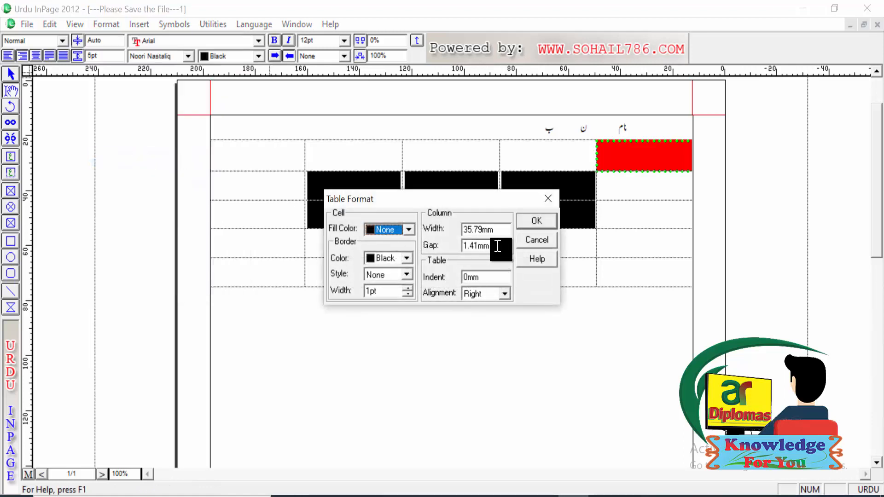
click(548, 197)
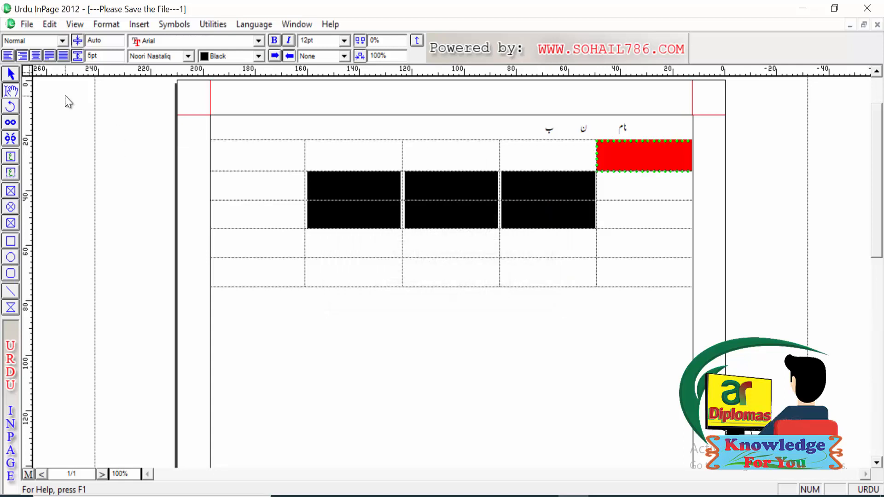
Step: View the Table Layout options for the selected block of cells and close them without changes
click(110, 23)
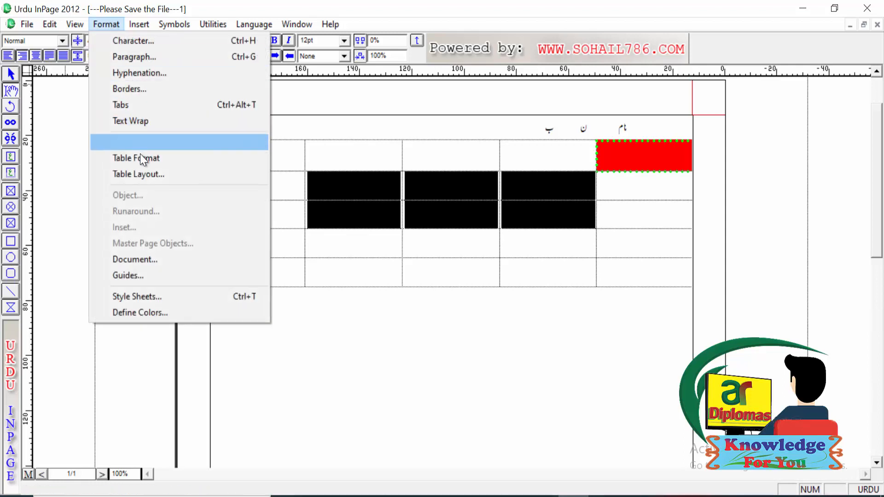
click(147, 178)
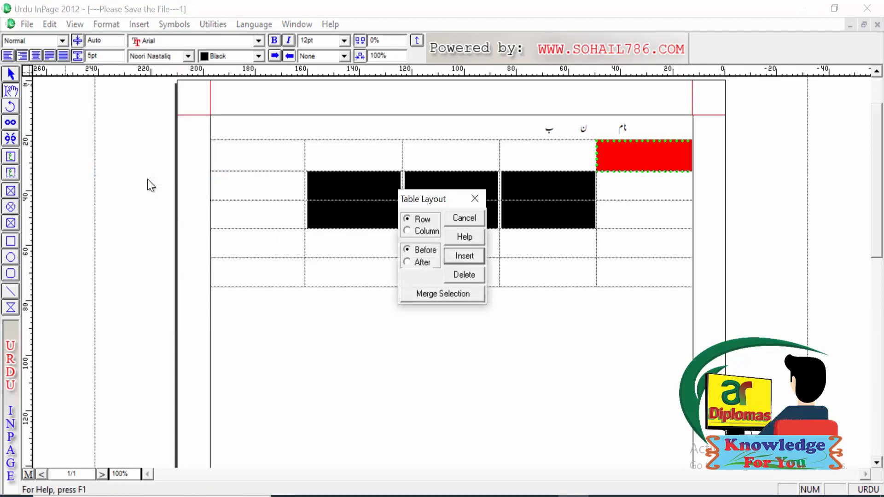
click(475, 201)
Step: Enter "نام" in the leftmost cell of the table's second row and "کلاس" in the middle cell
click(363, 181)
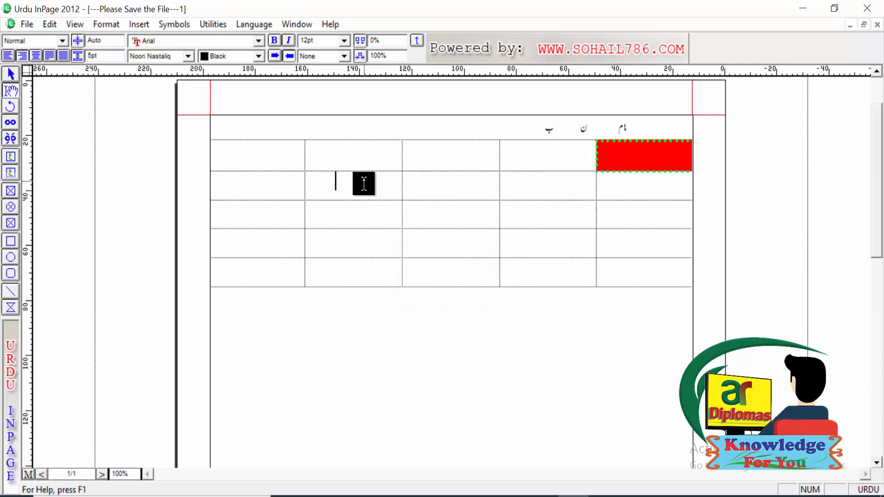
key(Tab)
text(م)
key(shift+Tab)
key(shift+Tab)
text(a)
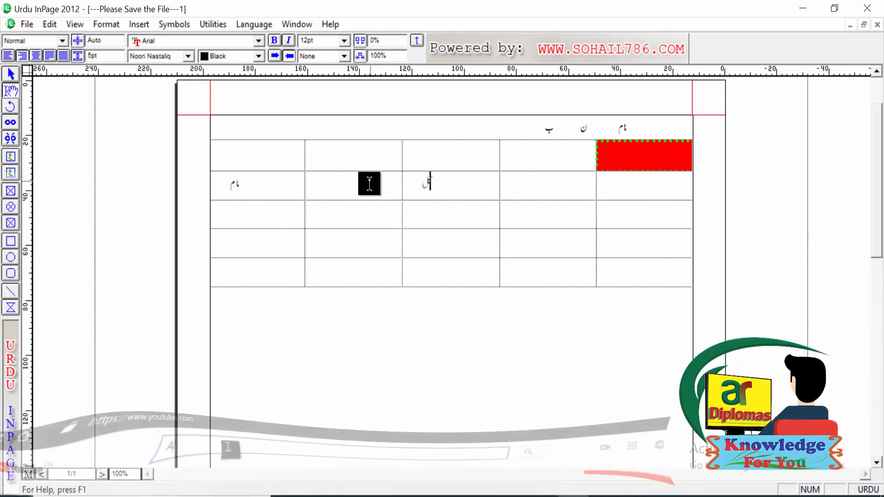
text(س)
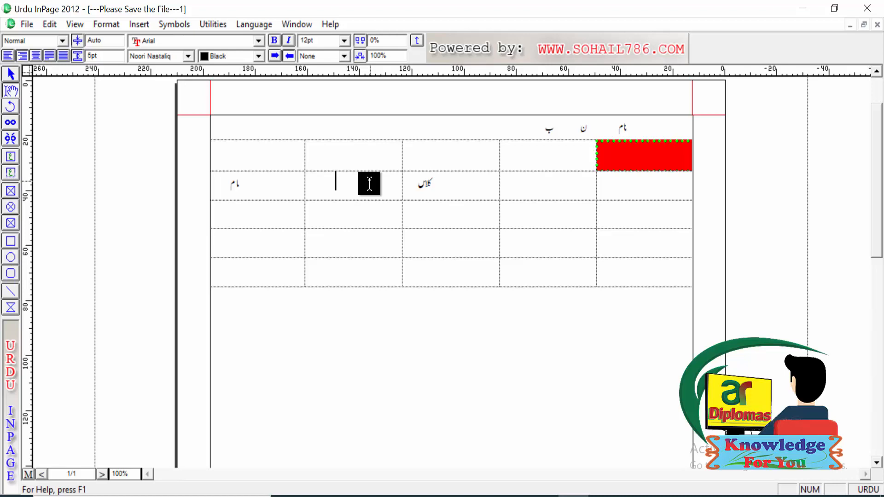
Step: Insert a table column before the one holding the blank cell between "نام" and "کلاس"
click(286, 181)
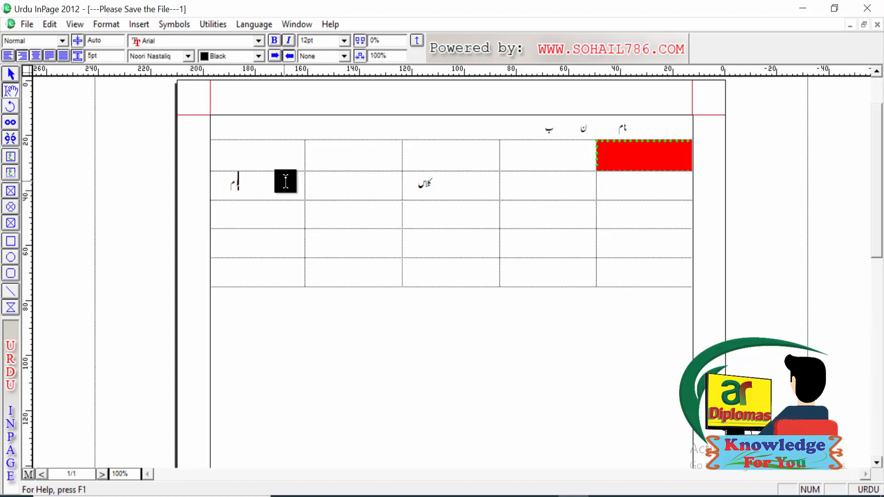
key(Tab)
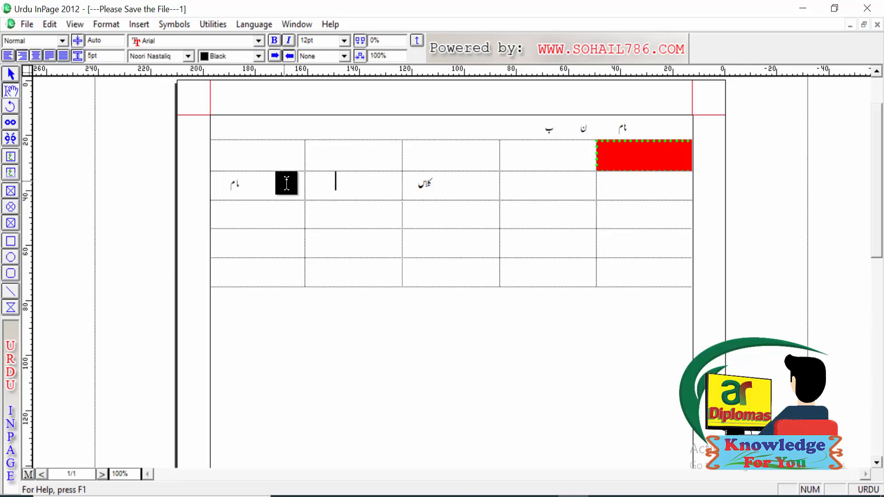
click(110, 24)
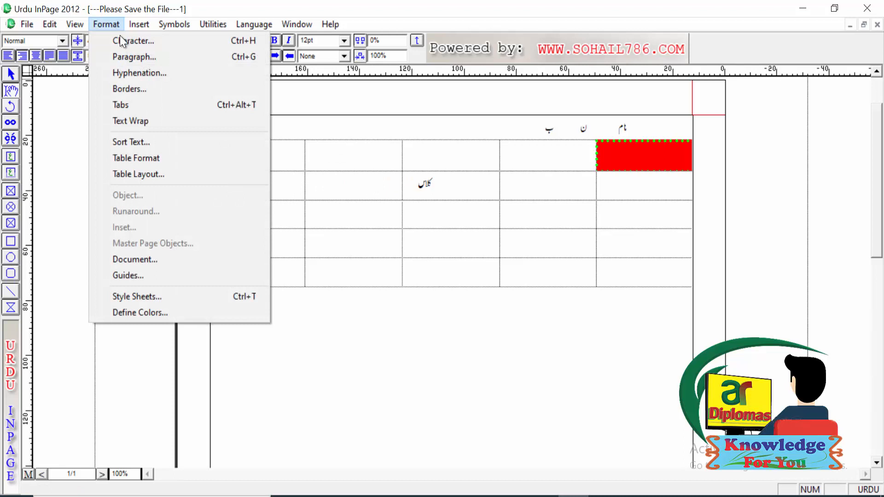
click(130, 173)
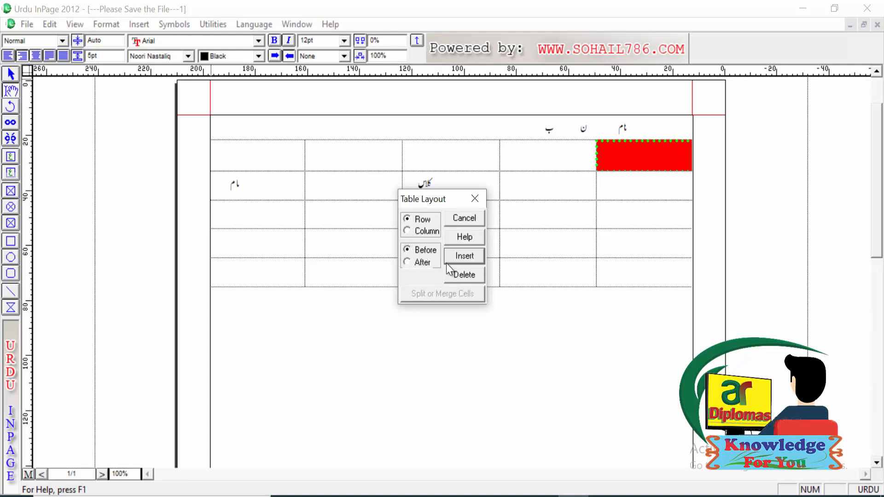
click(407, 231)
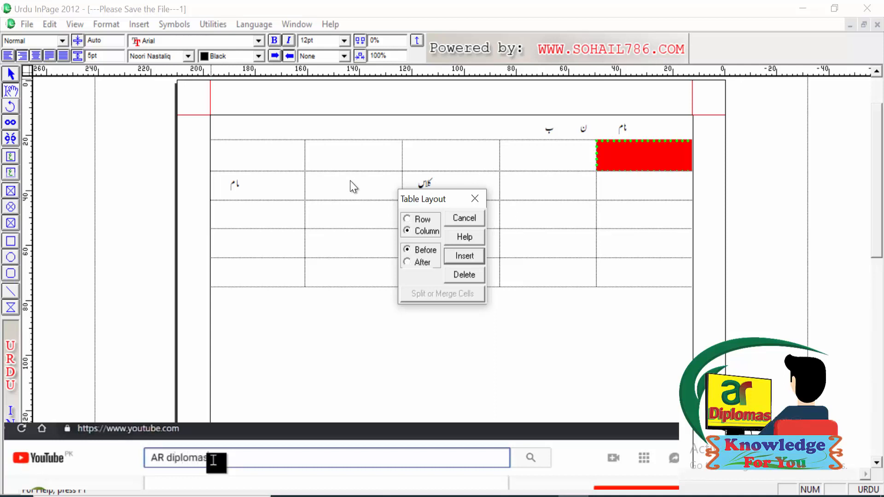
click(458, 256)
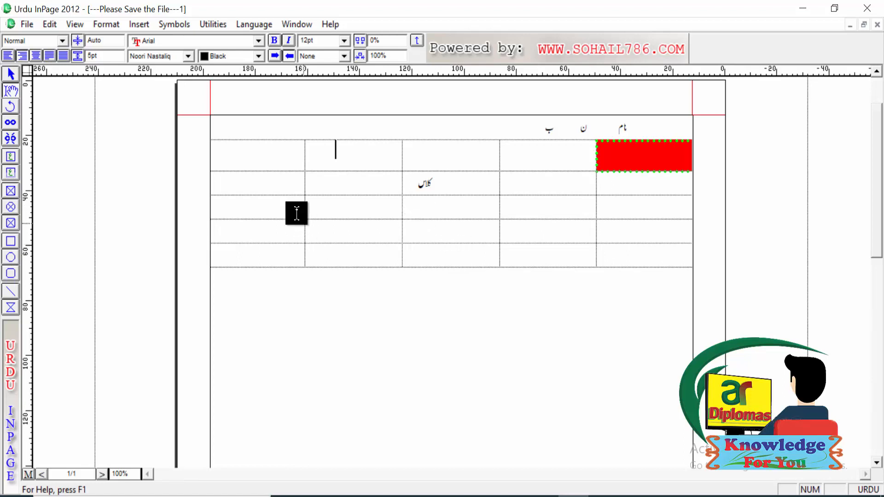
Step: View the Table Layout row and column options for the empty cell in the first row and close them without changes
right_click(322, 170)
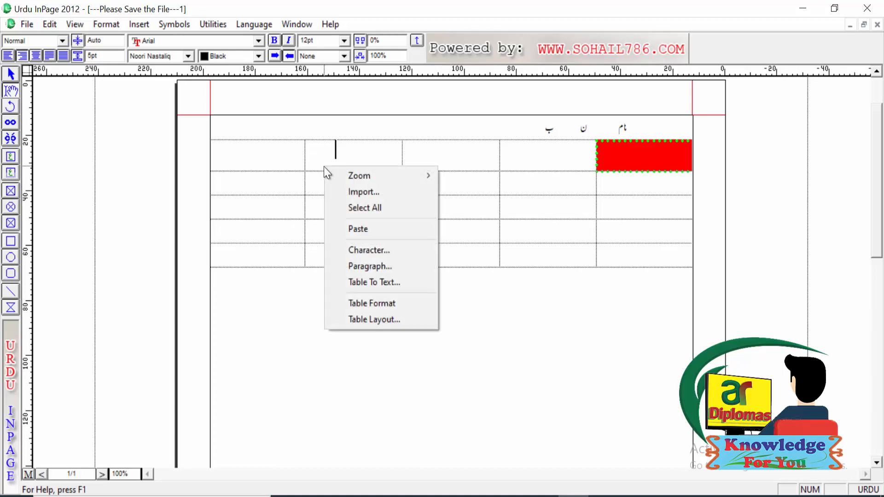
click(105, 23)
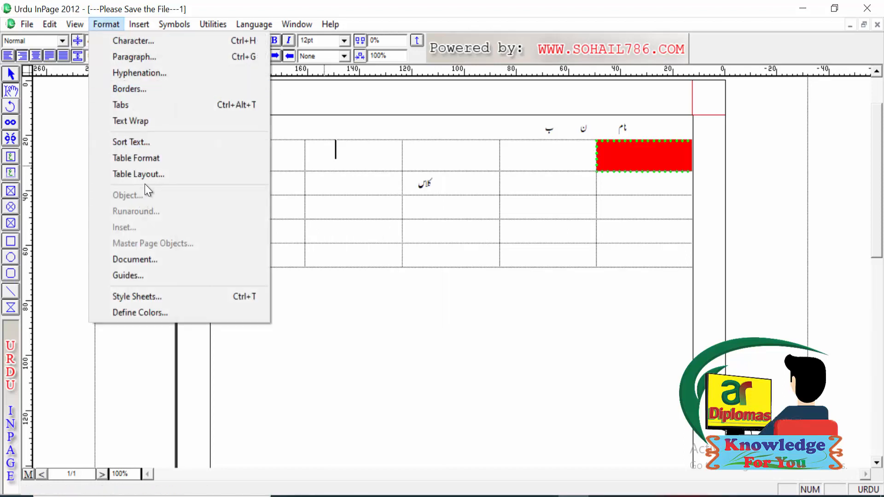
click(148, 175)
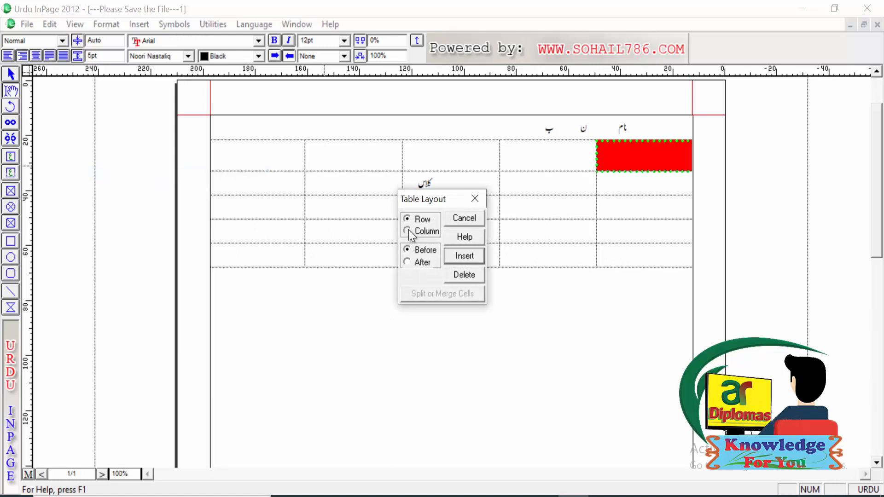
click(463, 274)
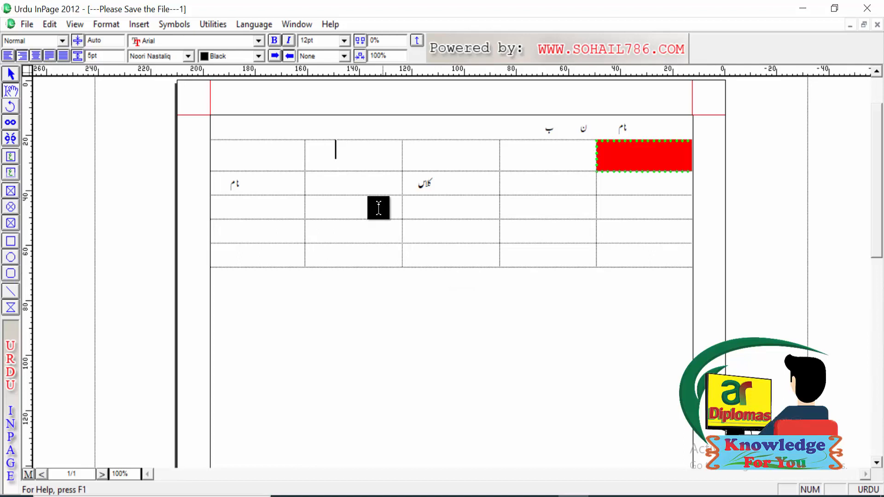
click(103, 26)
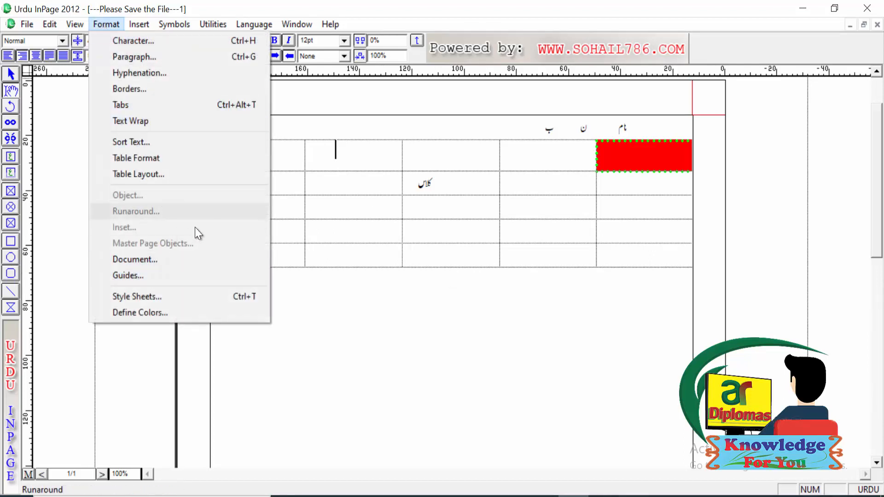
click(334, 253)
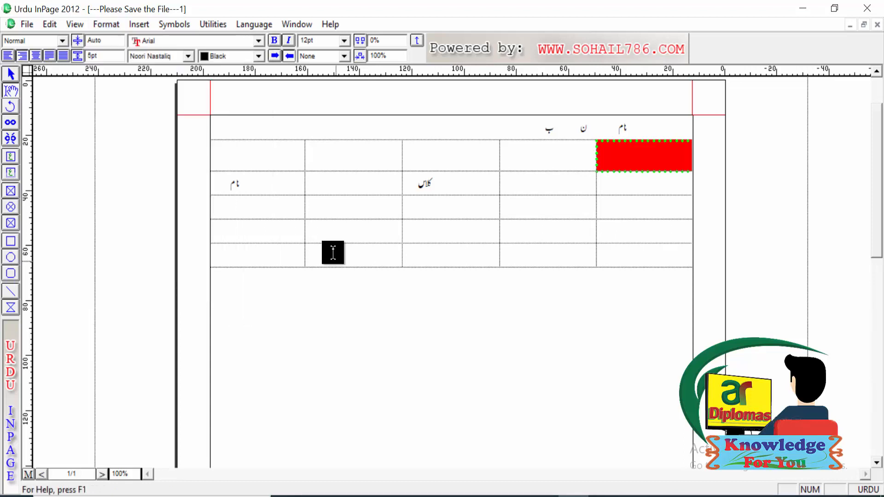
Step: Delete all content on the page and draw an ellipse about 60 mm wide and 49 mm high in the middle
key(ctrl+a)
key(Delete)
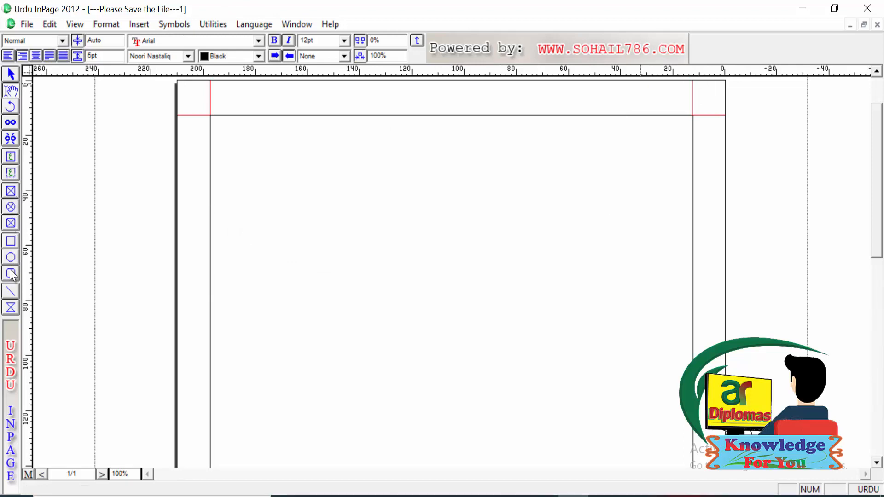
click(11, 256)
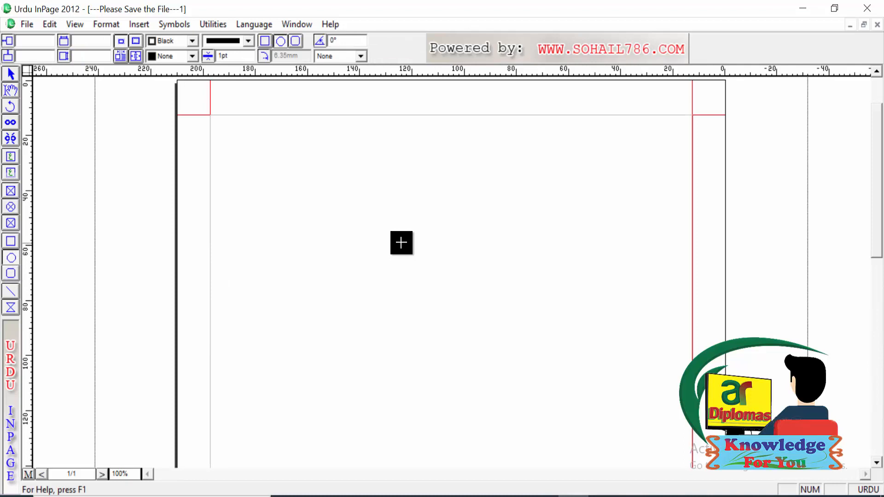
drag(402, 242, 555, 377)
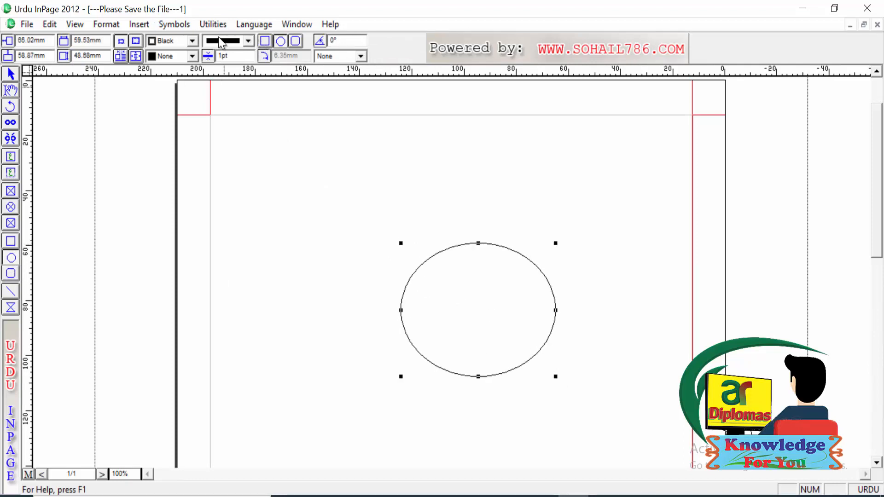
Step: View the ellipse's Modify Object and Text Run Around Offset settings, closing both without changes
click(104, 24)
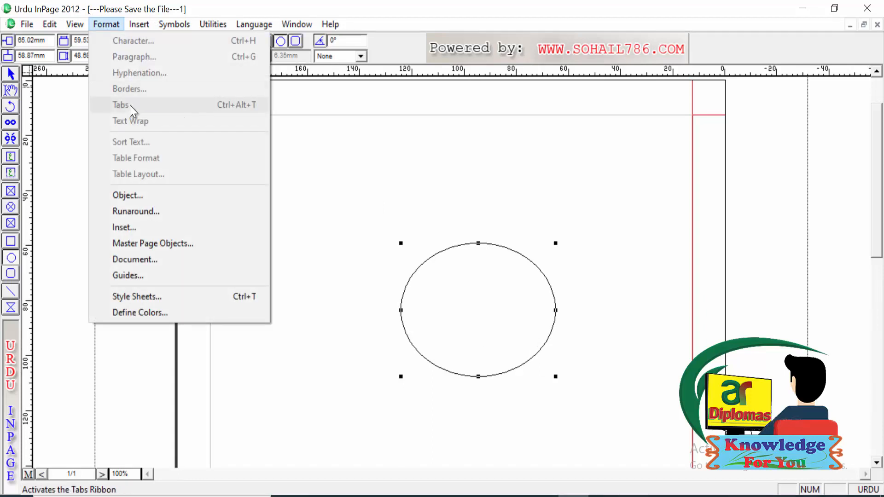
click(142, 201)
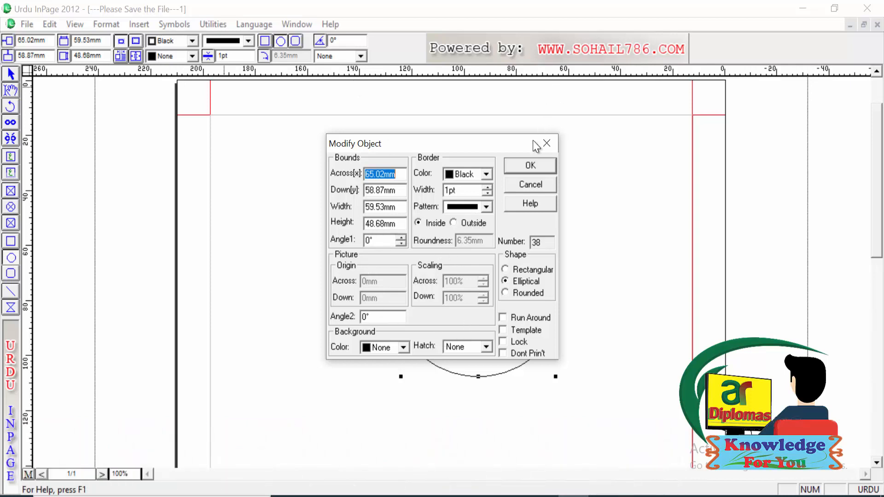
click(546, 143)
click(107, 28)
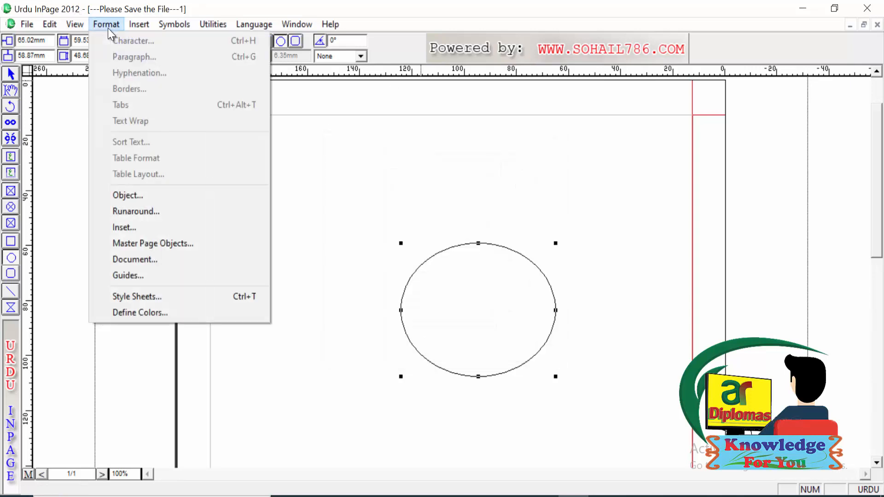
click(138, 212)
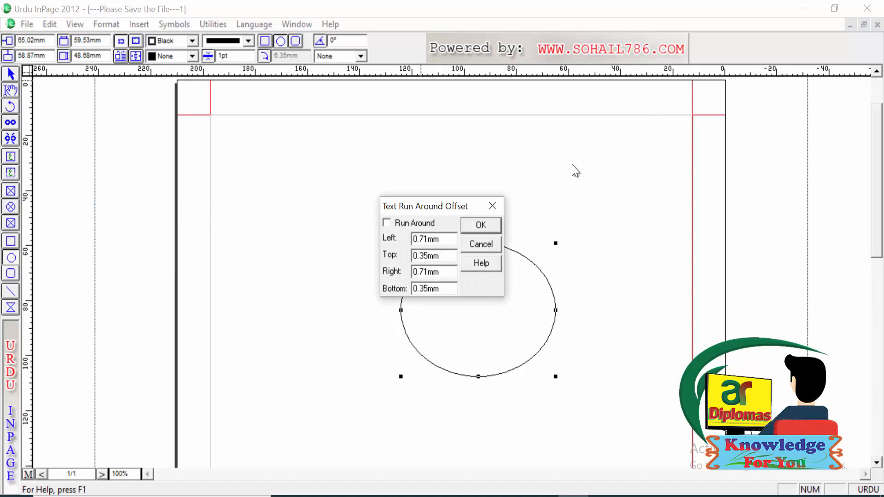
click(493, 206)
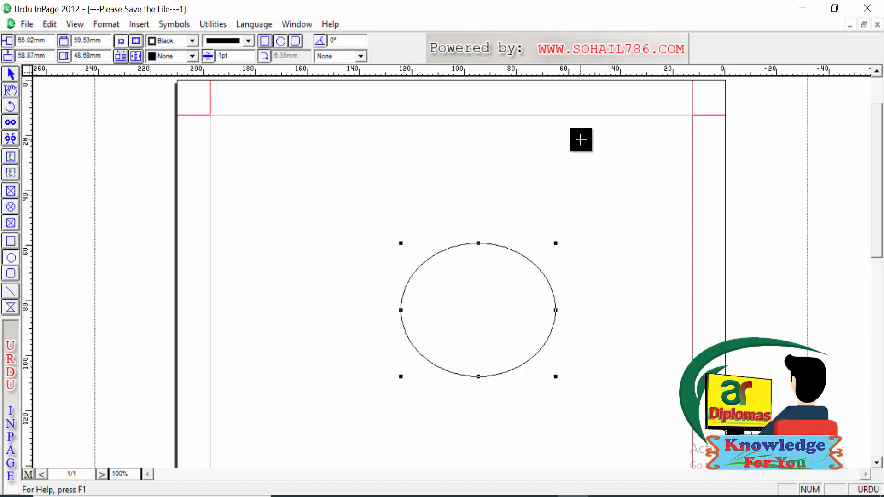
Step: Enter the Urdu sentence "یہ میرا دوست ہے" on the first line of the page
click(10, 91)
click(632, 143)
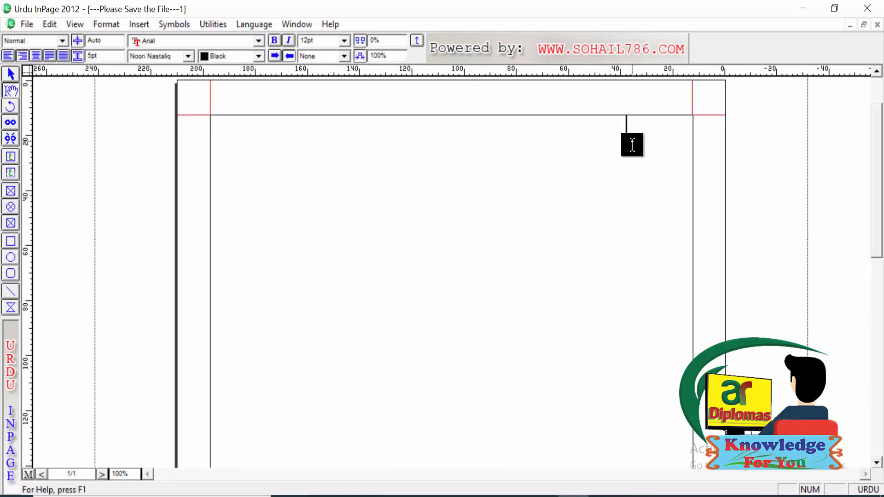
text(میرا دوست ہے)
Step: Copy the sentence "یہ میرا دوست ہے" and paste it repeatedly to fill the first line and several lines beneath it
key(ctrl+a)
key(ctrl+c)
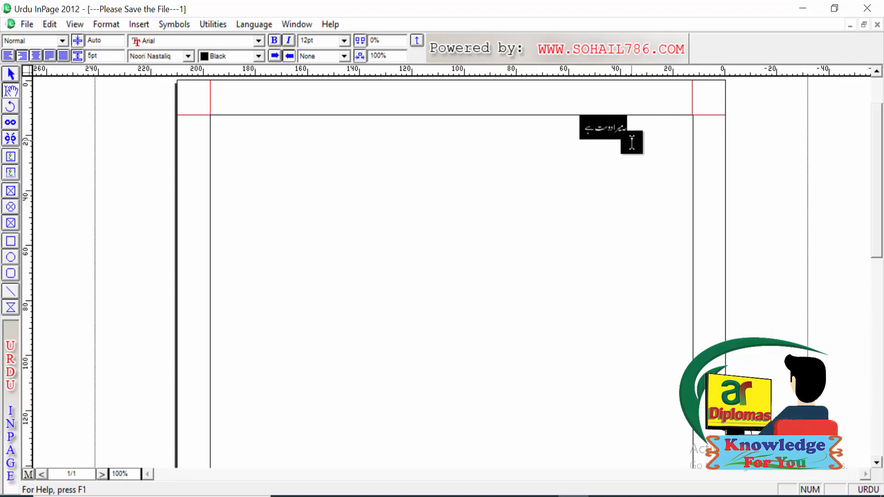
click(632, 143)
key(ctrl+v)
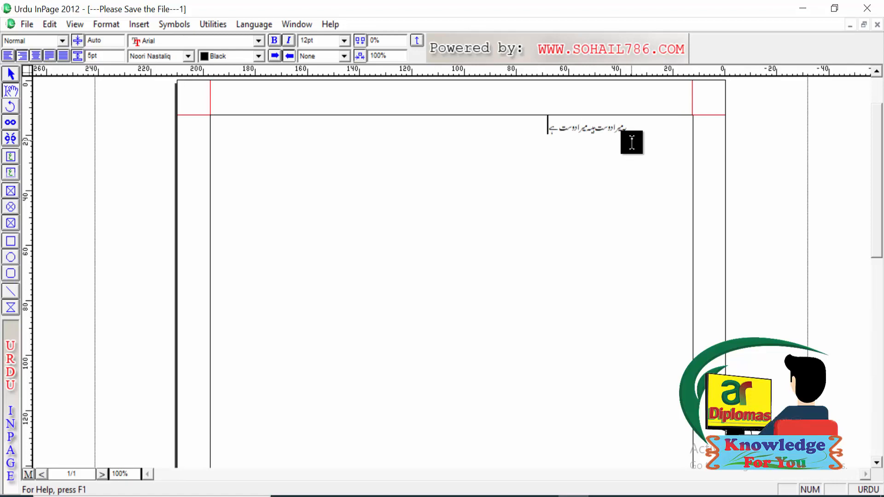
key(ctrl+v)
key(ctrl+v)
key(ctrl+v)
key(ctrl+v)
key(ctrl+v)
key(ctrl+v)
key(ctrl+v)
key(ctrl+v)
key(ctrl+v)
key(ctrl+v)
key(ctrl+v)
key(ctrl+v)
key(ctrl+v)
key(ctrl+v)
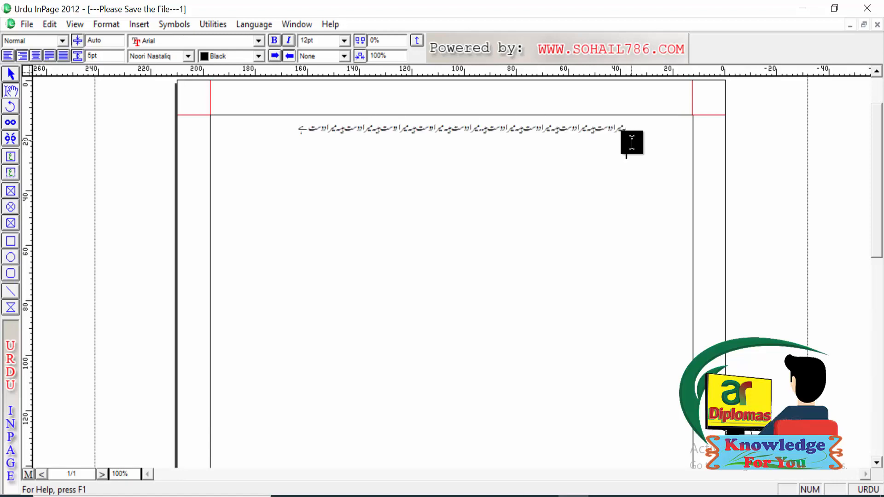
key(ctrl+v)
key(ctrl+v)
key(ctrl+v)
key(ctrl+v)
key(ctrl+v)
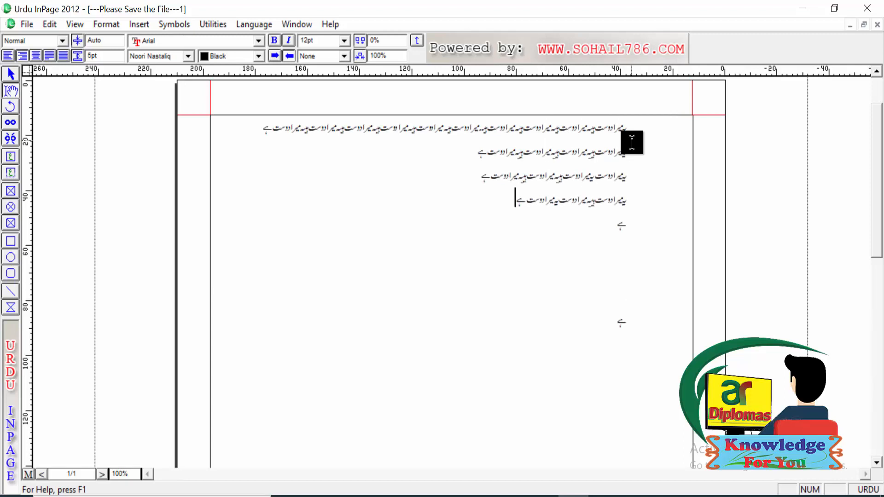
Step: Copy the first four lines of text and paste them at the end of the second line
key(ctrl+a)
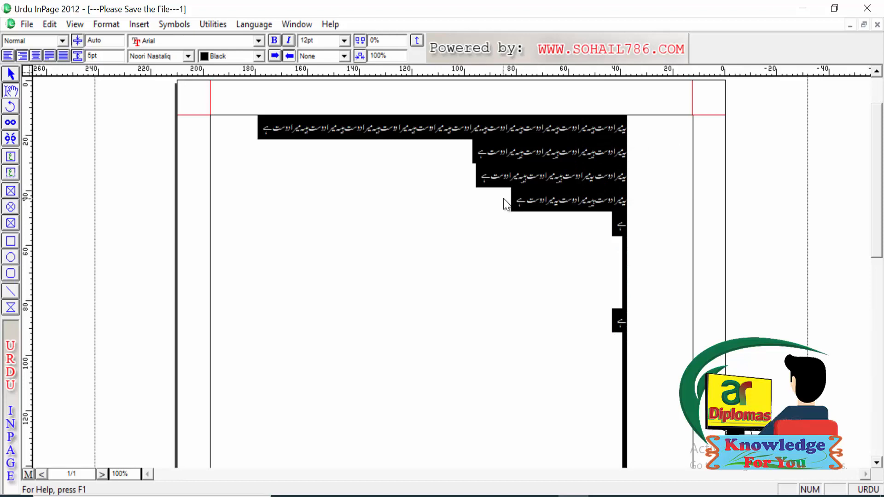
drag(509, 208, 626, 119)
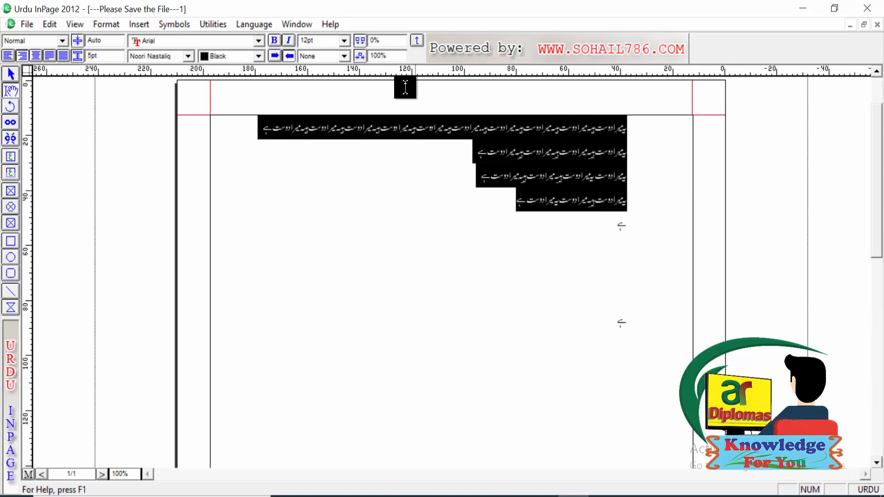
click(441, 151)
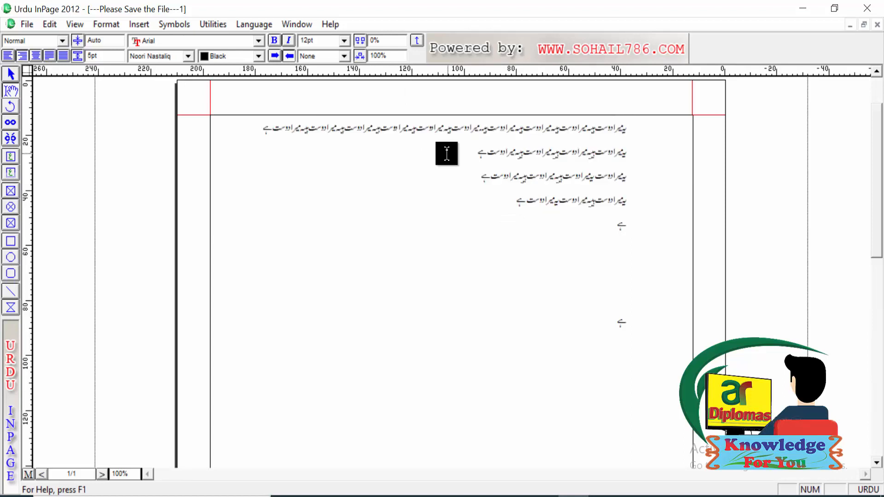
key(ctrl+v)
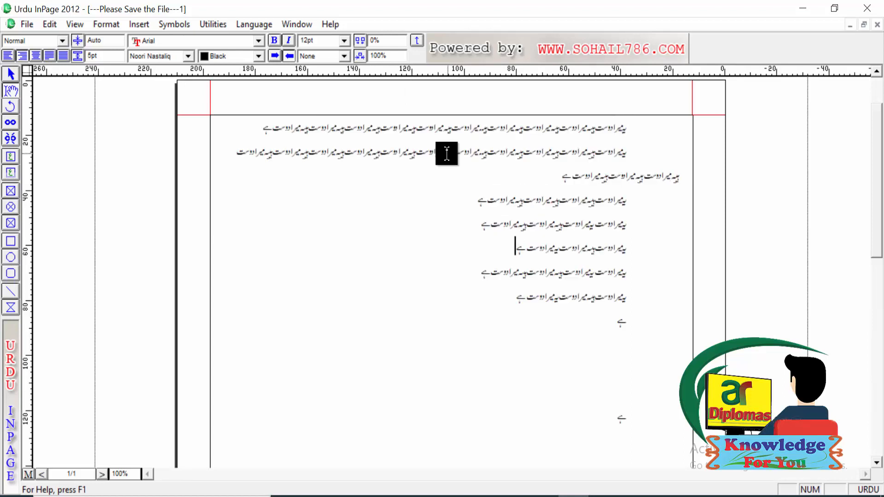
Step: Join the lines that follow the third line onto its end by removing the line breaks
click(559, 174)
key(Delete)
key(Delete)
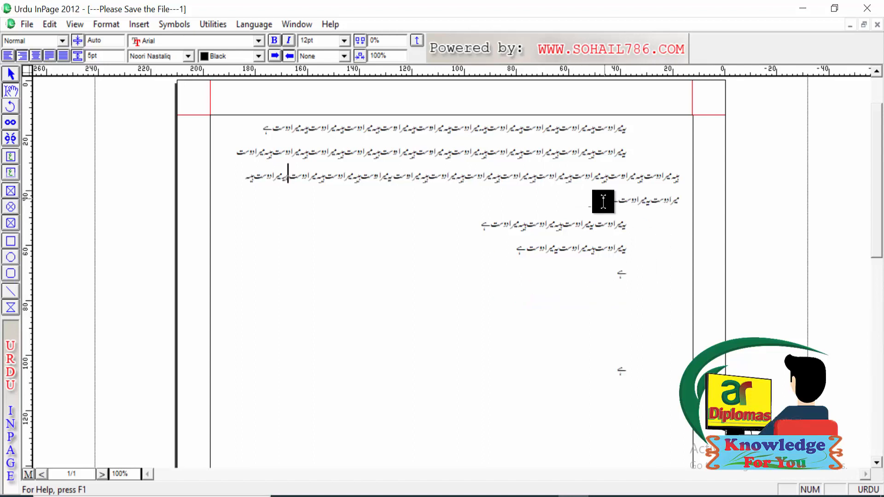
Step: Delete the leftover short lines of text below the joined four-line block
drag(592, 369, 627, 215)
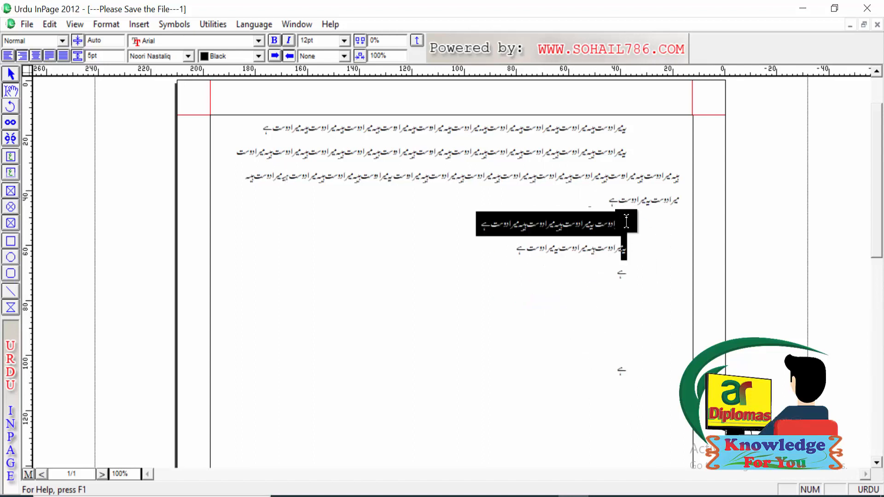
key(Delete)
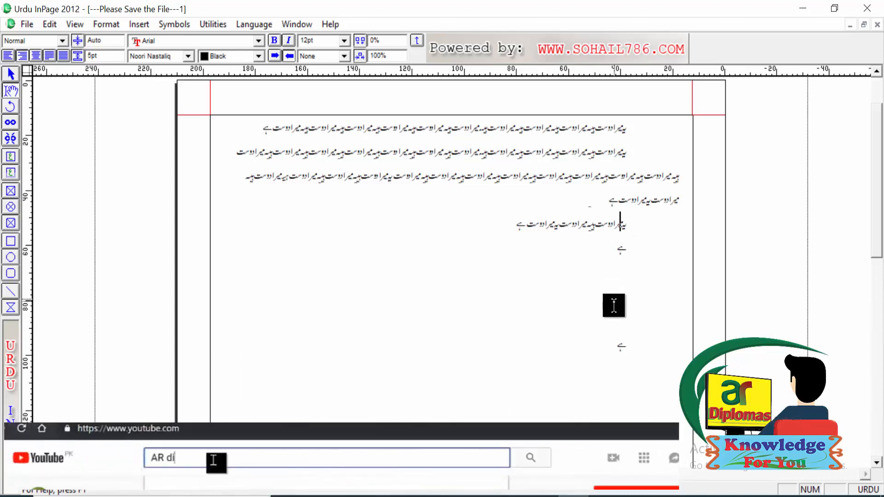
drag(611, 348, 626, 223)
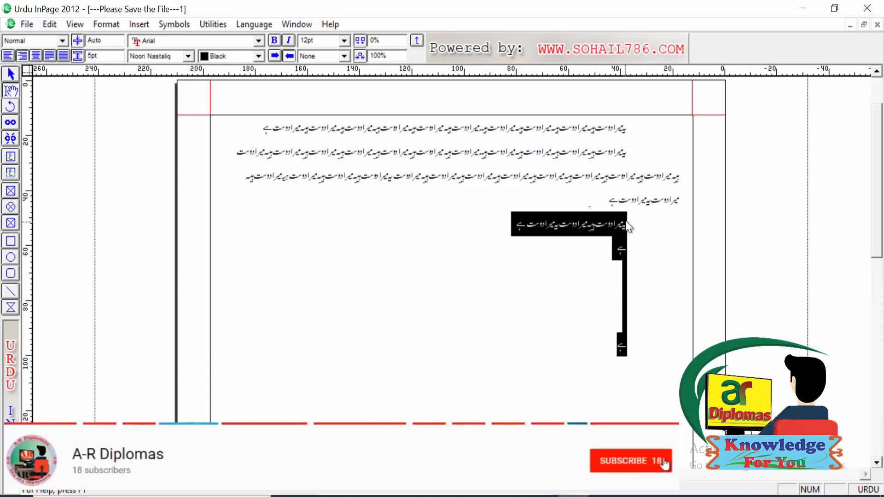
key(Delete)
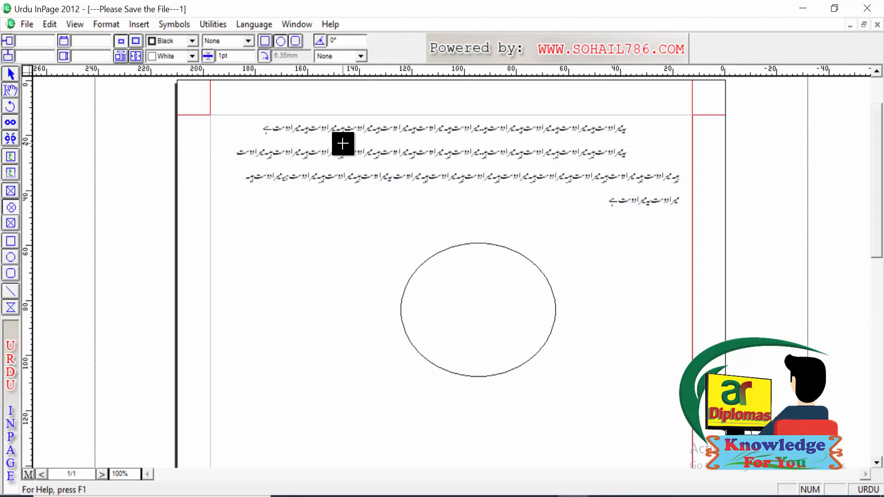
Step: Draw an elliptical picture box over the text above the ellipse and import the "download" picture from the Desktop into it
drag(341, 141, 475, 227)
right_click(406, 183)
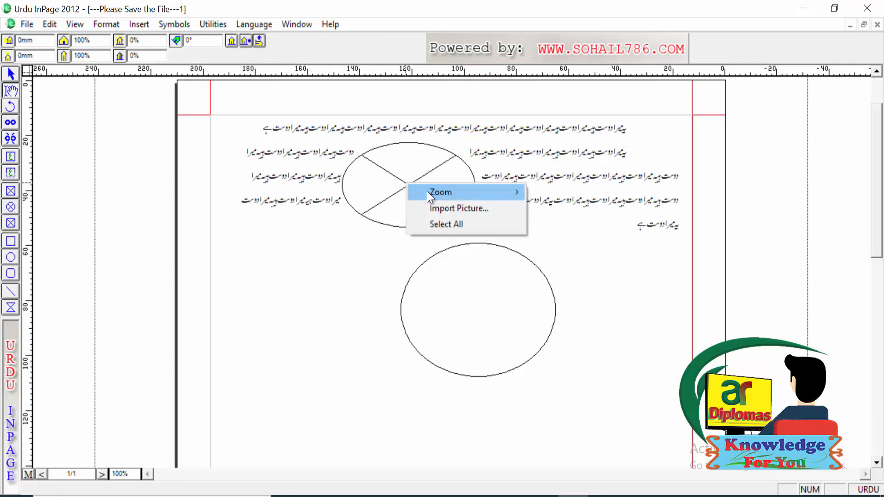
click(440, 203)
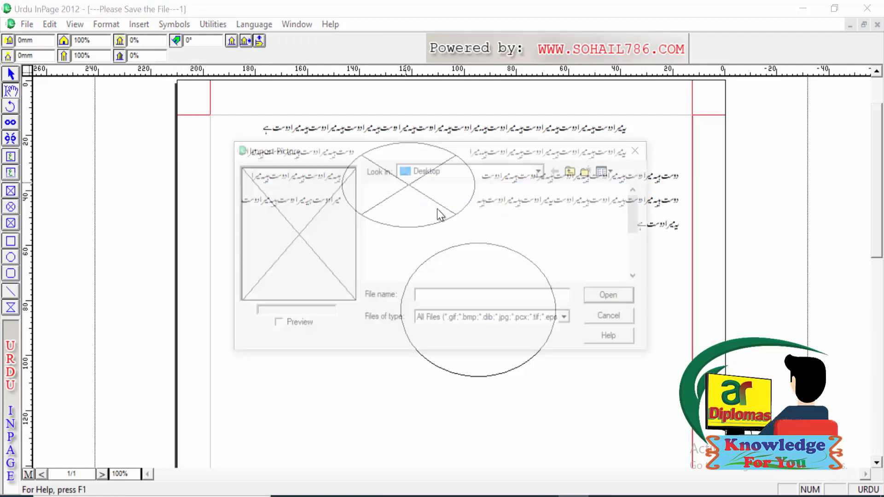
click(460, 244)
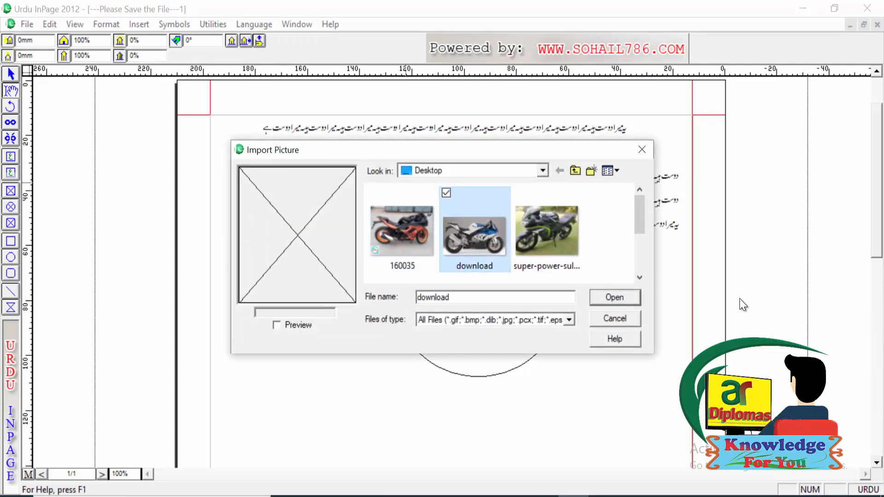
click(600, 298)
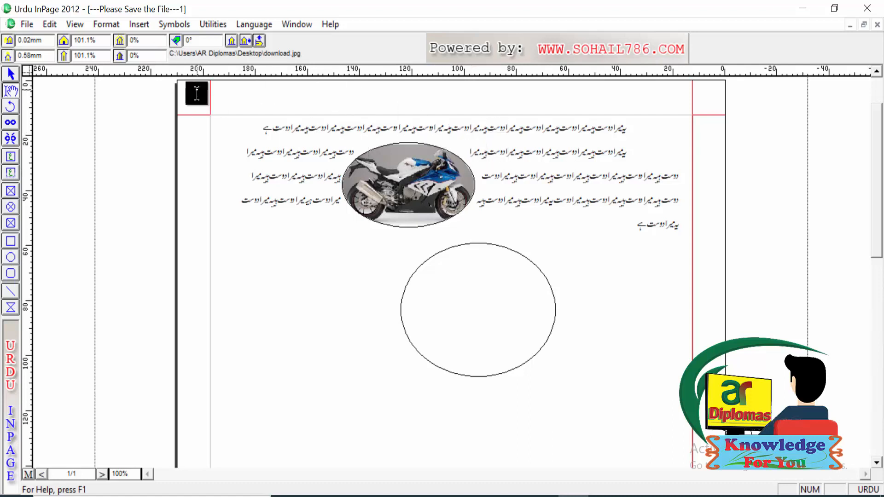
click(104, 23)
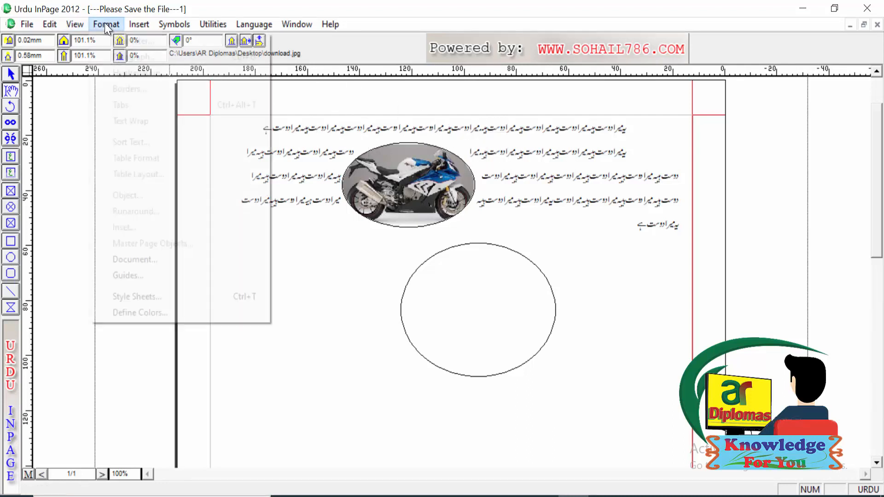
mouse_move(138, 24)
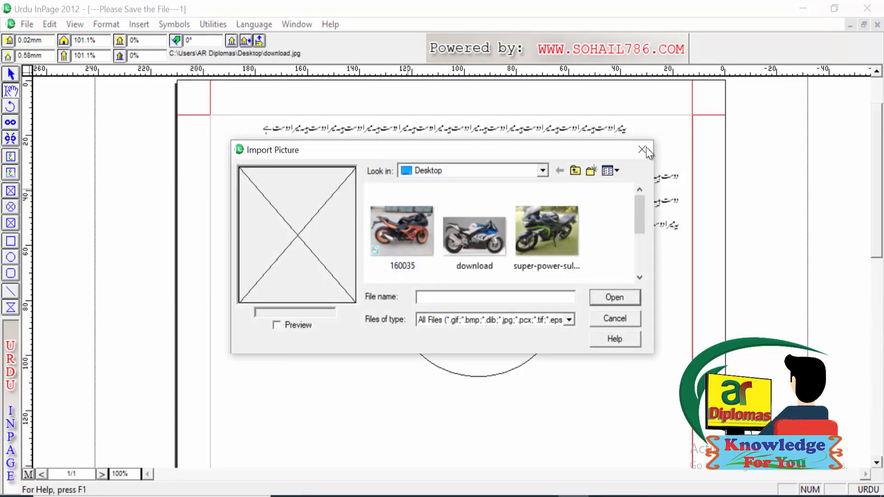
click(641, 150)
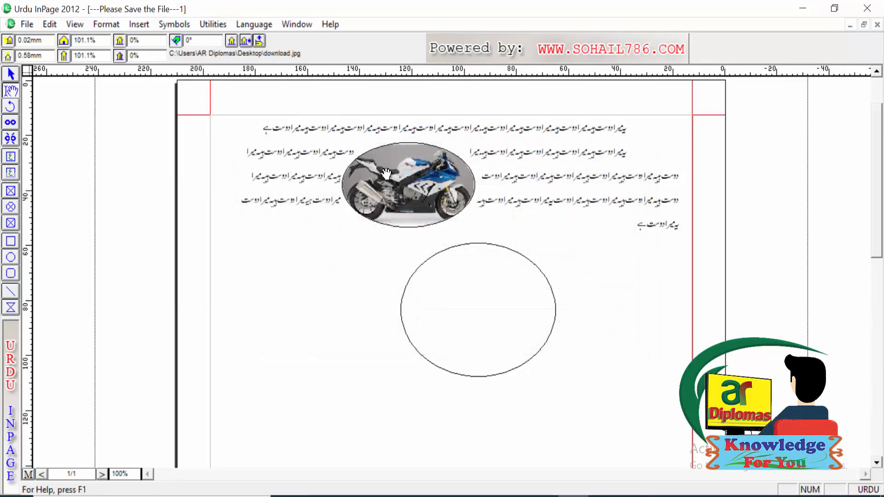
Step: Delete the imported motorcycle picture and the elliptical picture box that holds it
key(Delete)
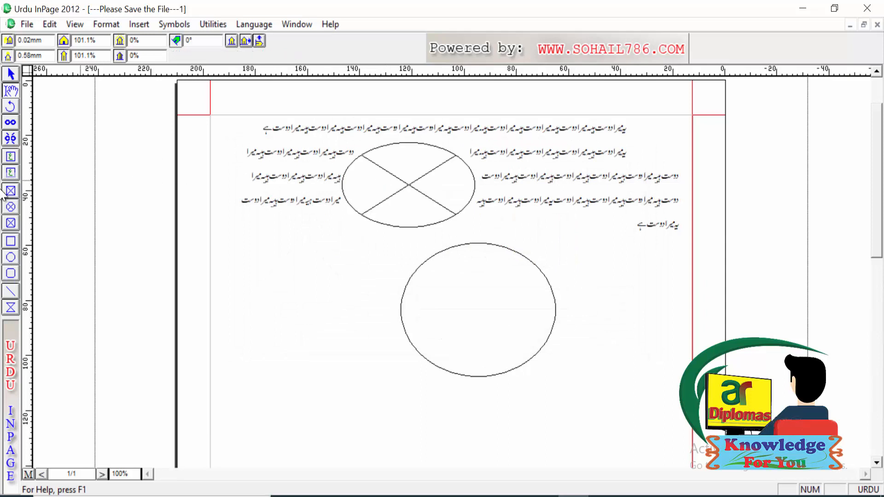
click(13, 73)
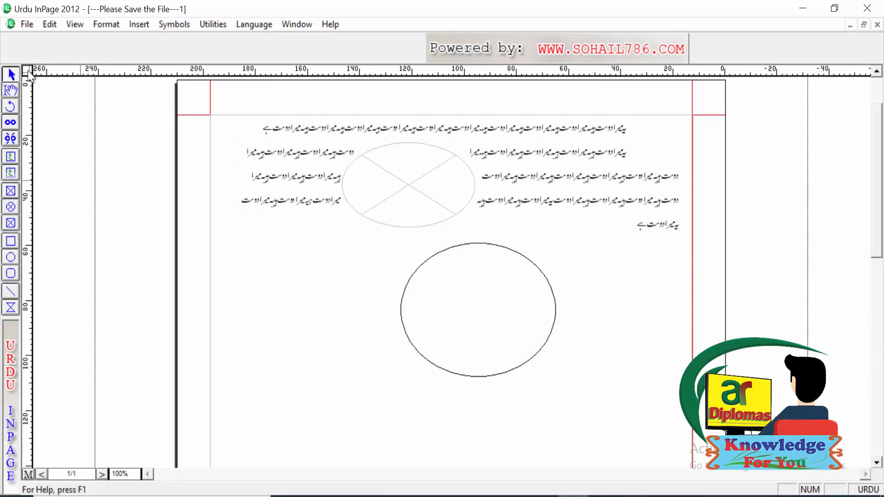
click(378, 186)
key(Delete)
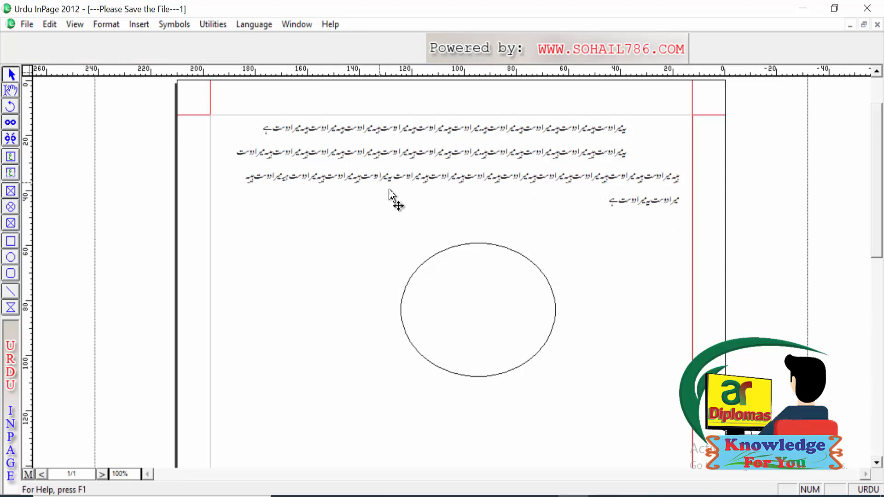
Step: Delete the large ellipse below the text block
click(480, 275)
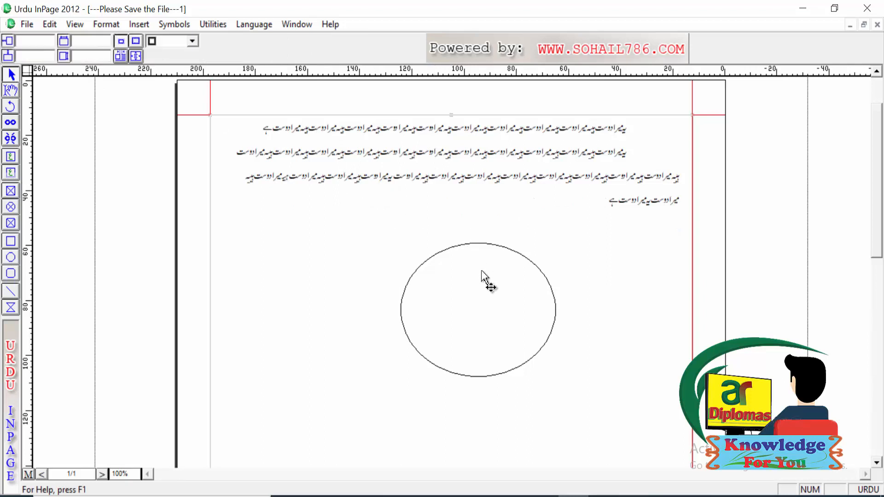
click(483, 243)
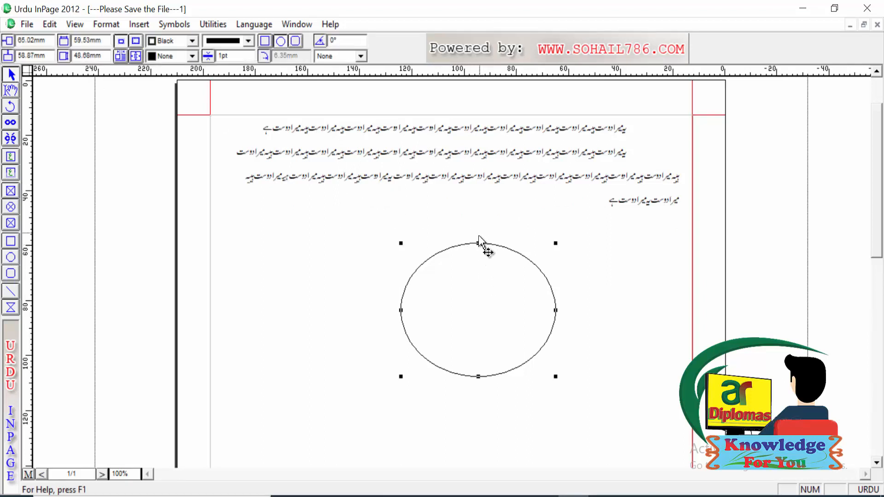
click(481, 253)
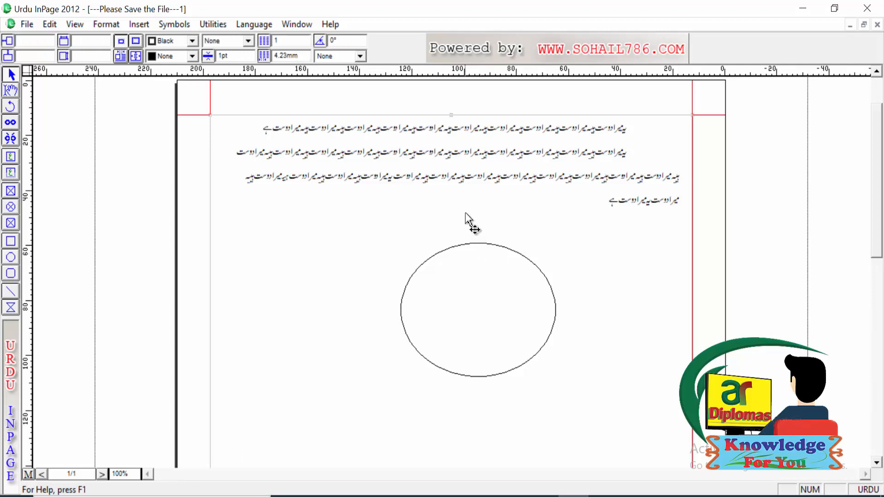
click(477, 238)
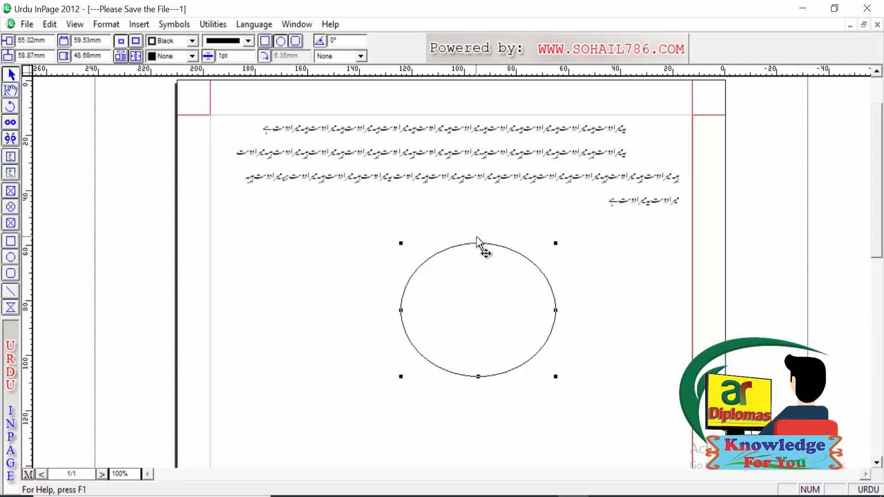
key(Delete)
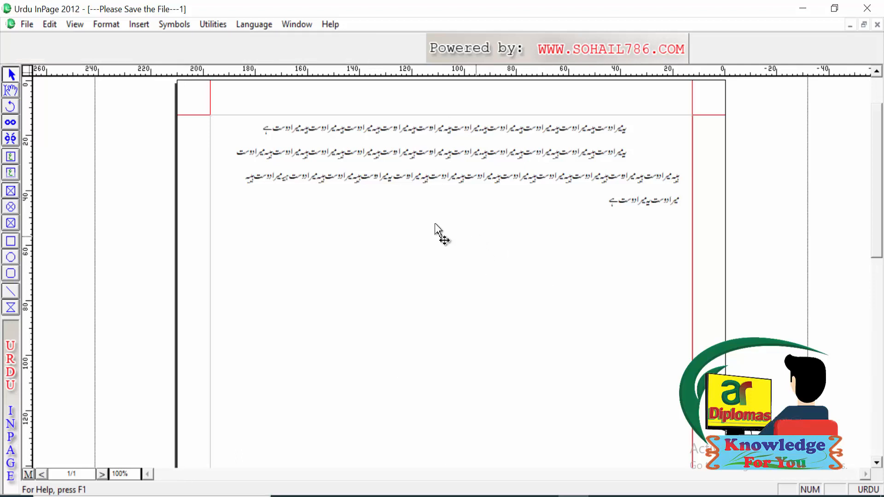
Step: Draw a rectangle about 54 by 28 mm over the middle of the text lines and fill it with Red
click(10, 193)
click(11, 241)
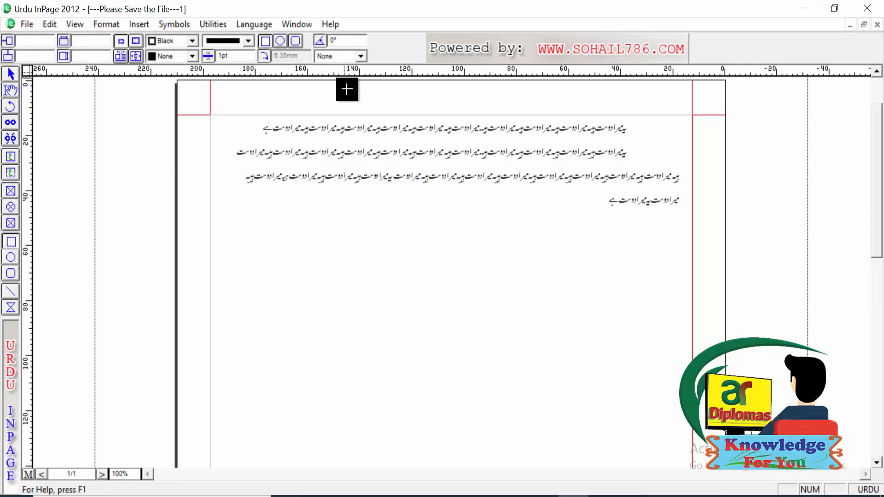
mouse_move(377, 136)
mouse_down()
mouse_move(474, 174)
mouse_move(518, 211)
mouse_up()
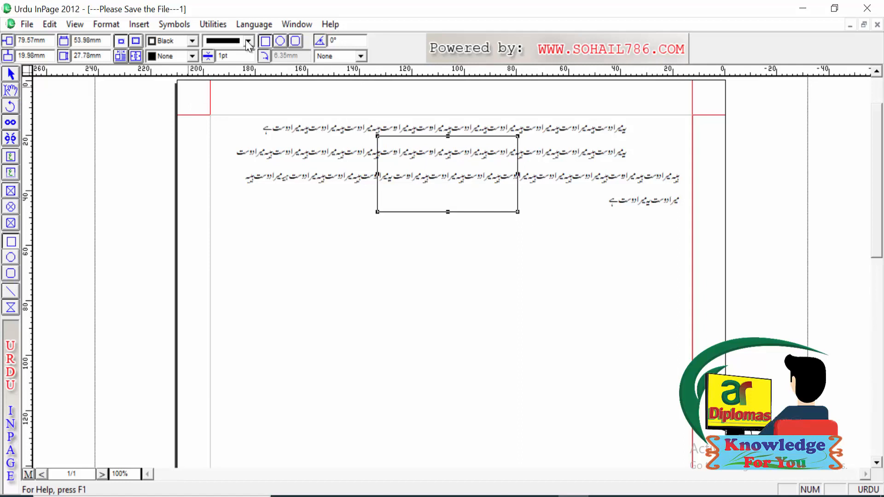
click(193, 56)
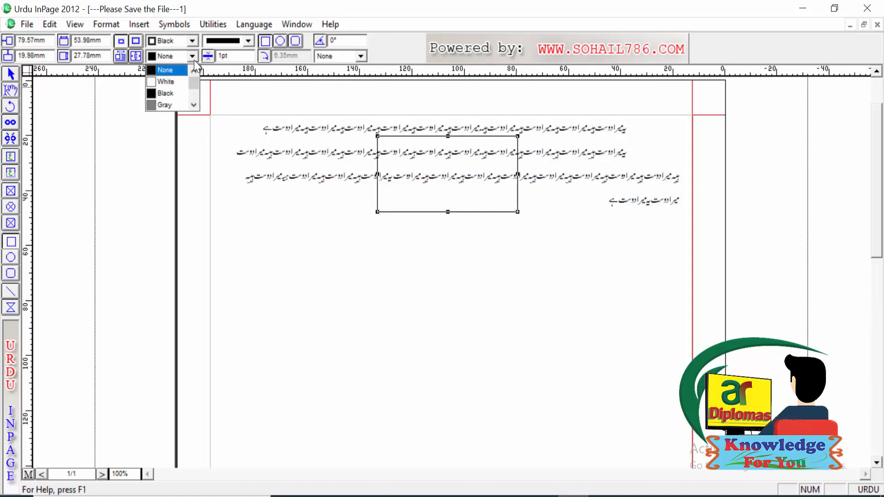
scroll(194, 101, down, 3)
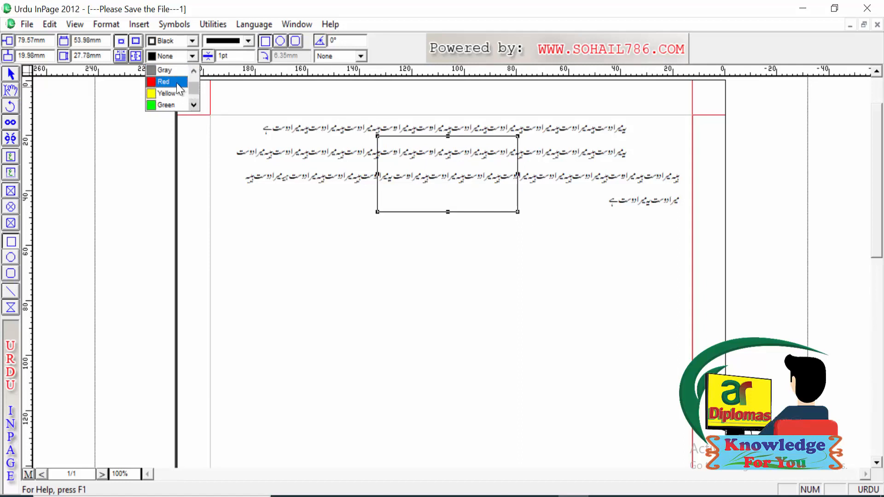
click(176, 82)
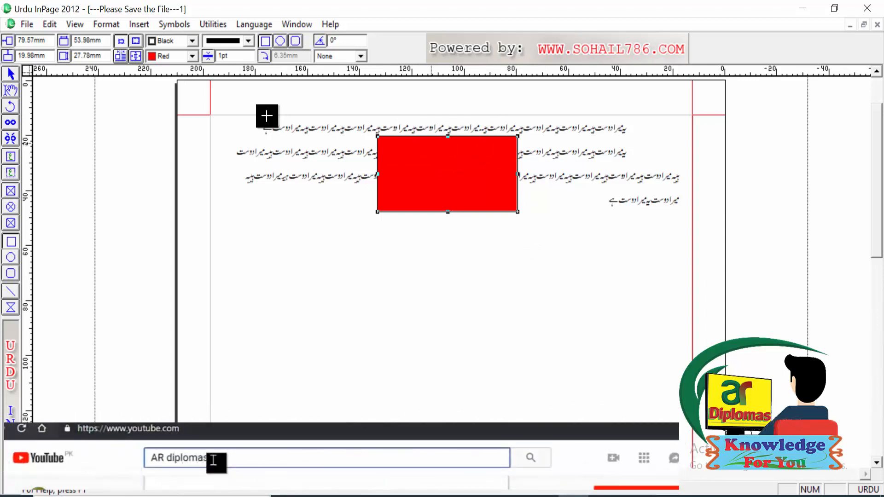
Step: Turn on text run-around for the red rectangle with the default offsets
click(108, 24)
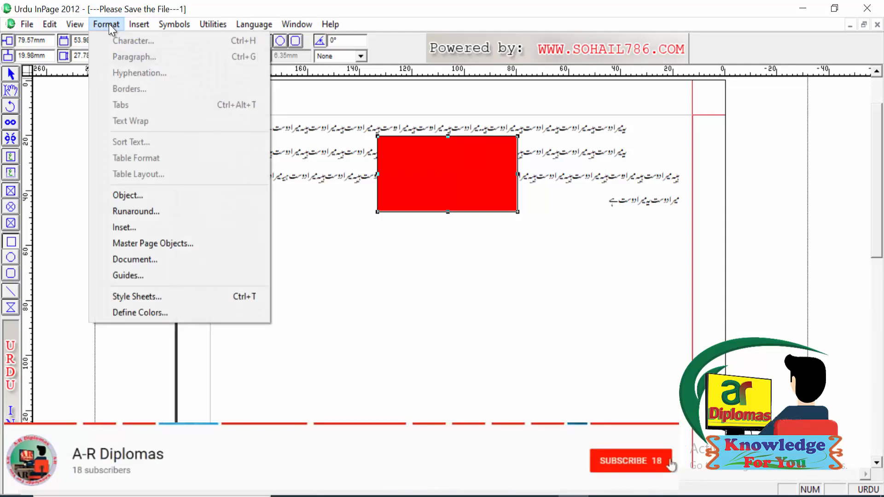
click(132, 213)
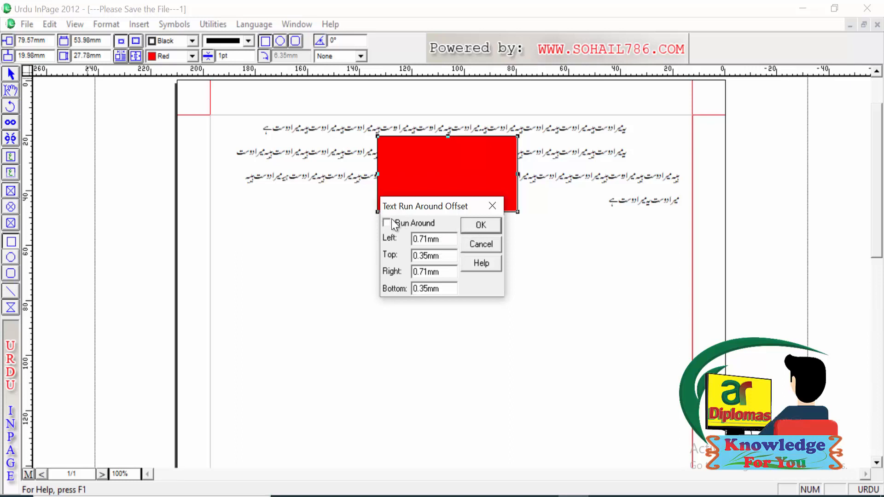
click(485, 224)
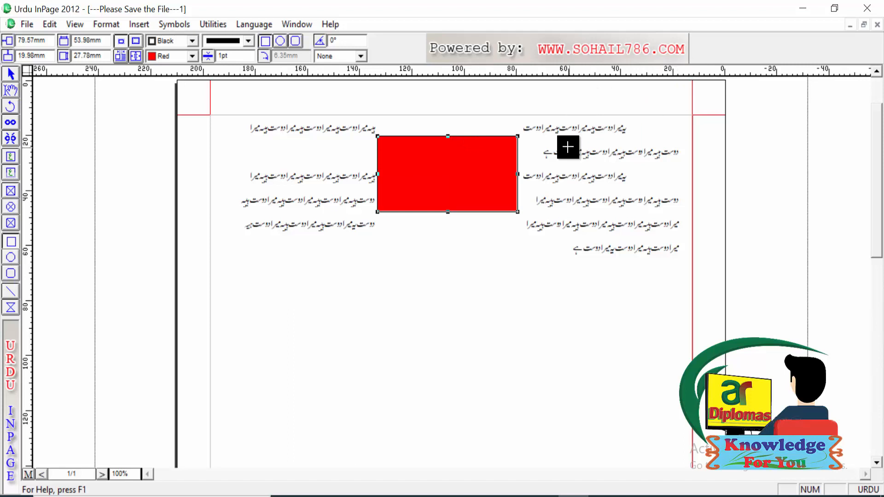
Step: Set the red rectangle's inset to 5 mm on the left and right and 10 mm at the top and bottom
click(109, 26)
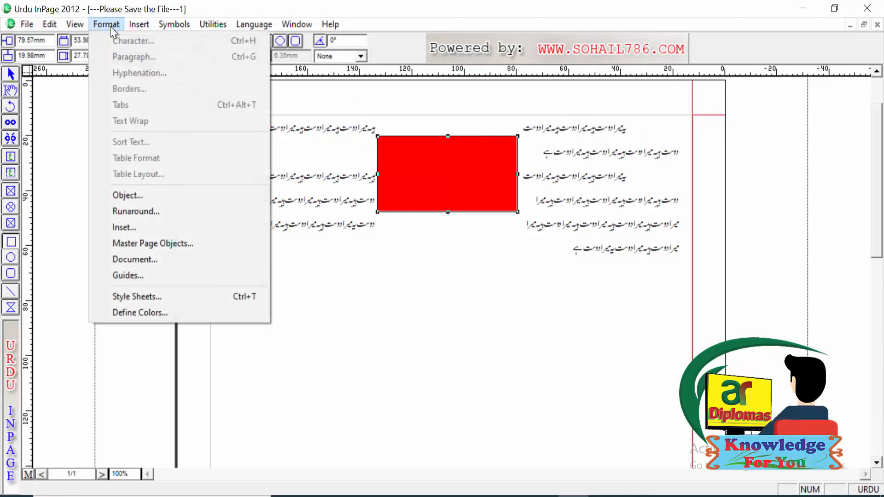
click(130, 227)
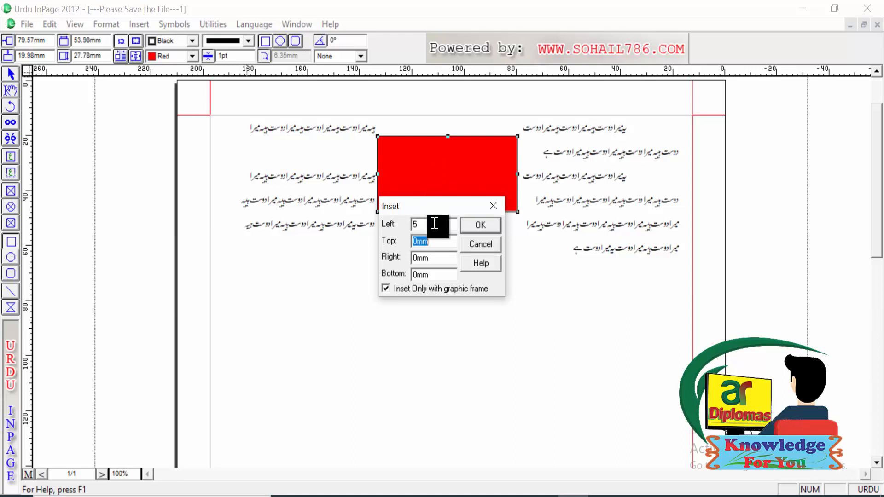
text(10)
key(Tab)
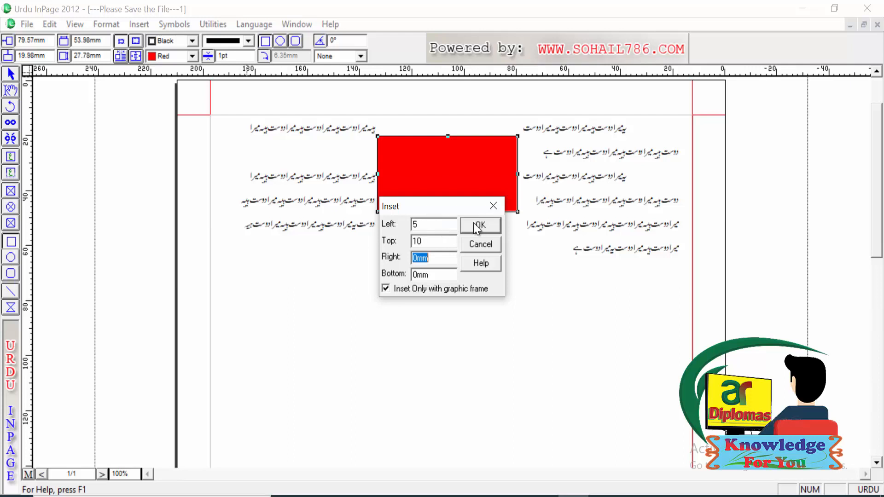
text(5)
key(Tab)
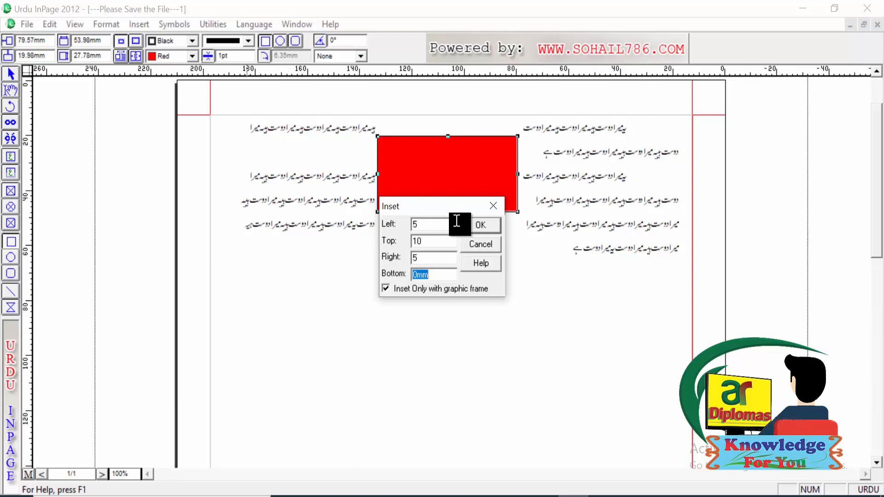
text(10)
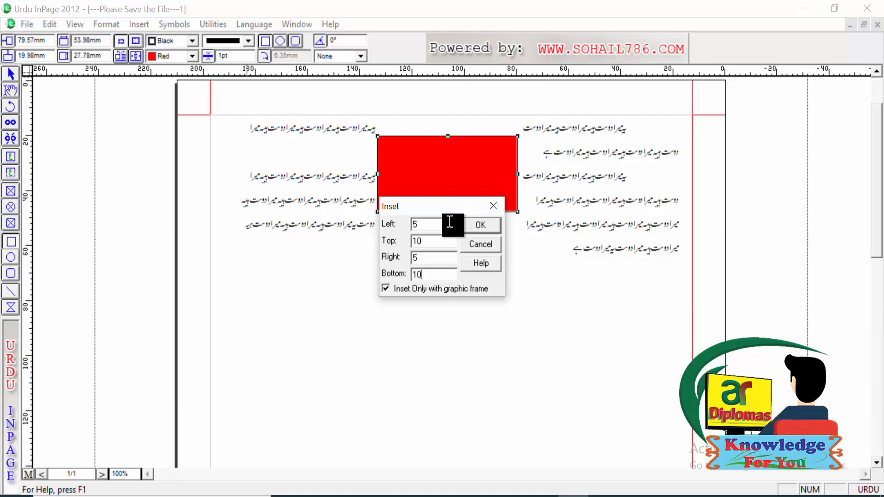
click(483, 223)
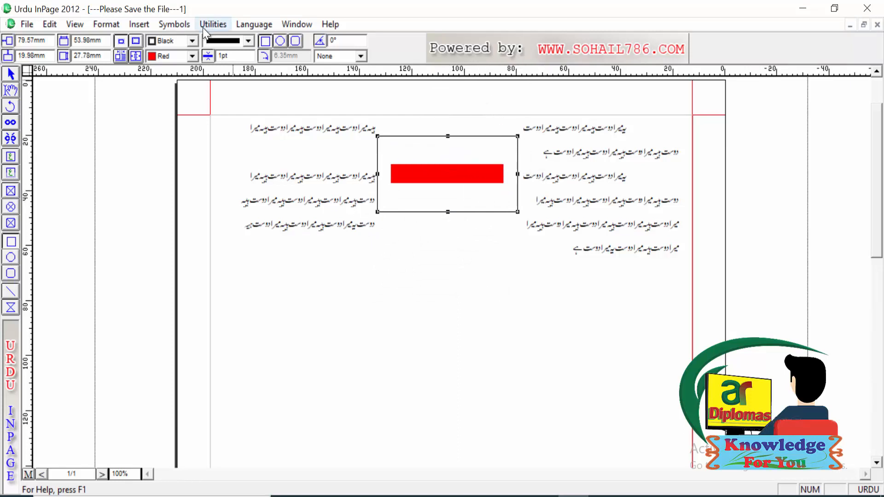
Step: Examine the master page object options and the master page itself, and return to the document page
click(100, 21)
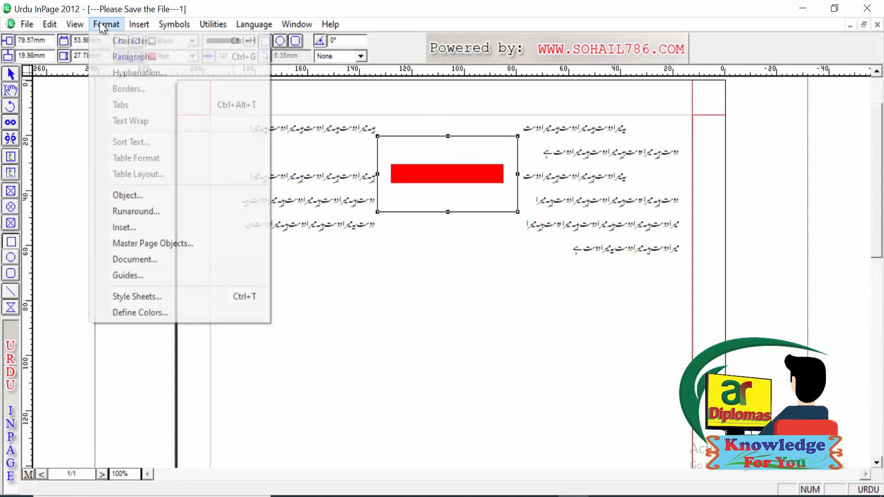
click(146, 245)
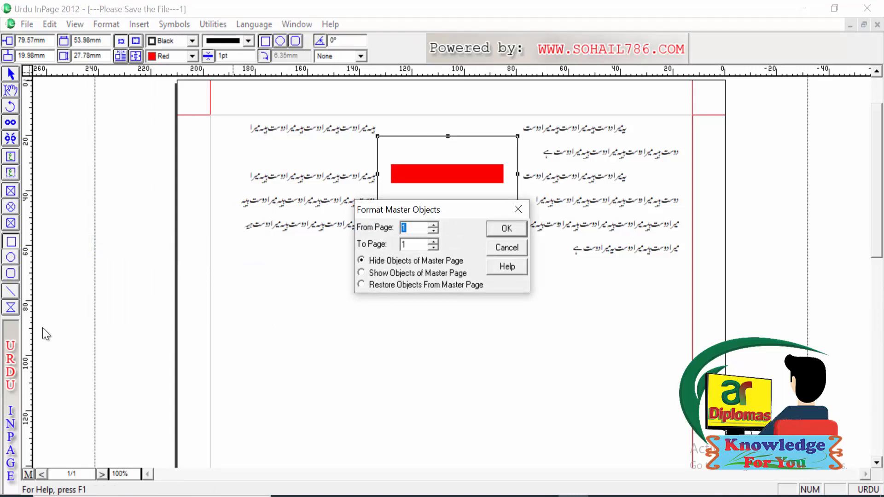
click(504, 249)
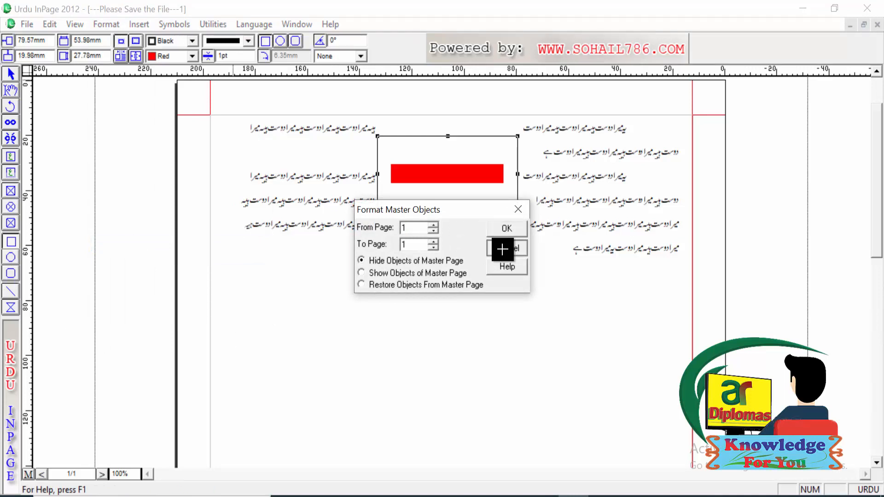
click(29, 474)
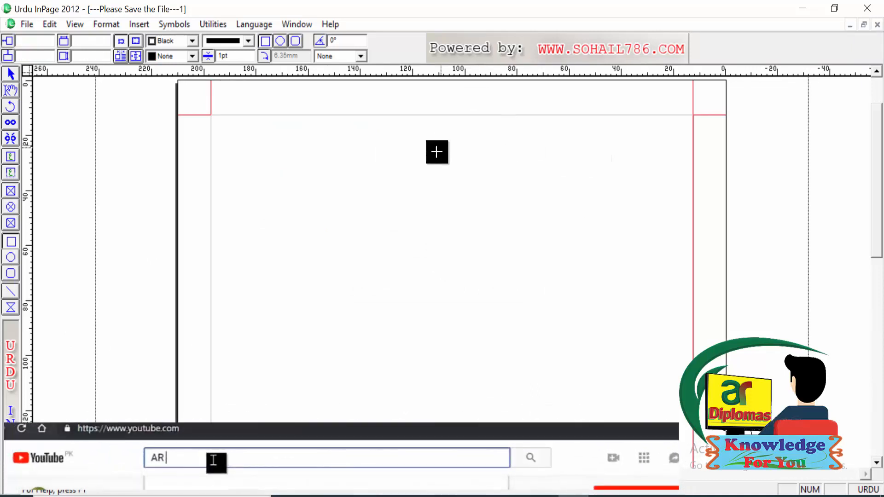
text(dip)
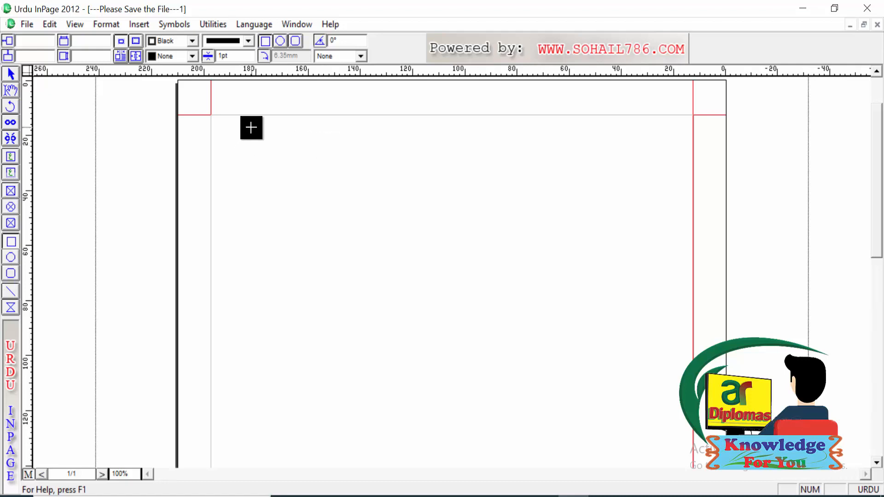
click(150, 26)
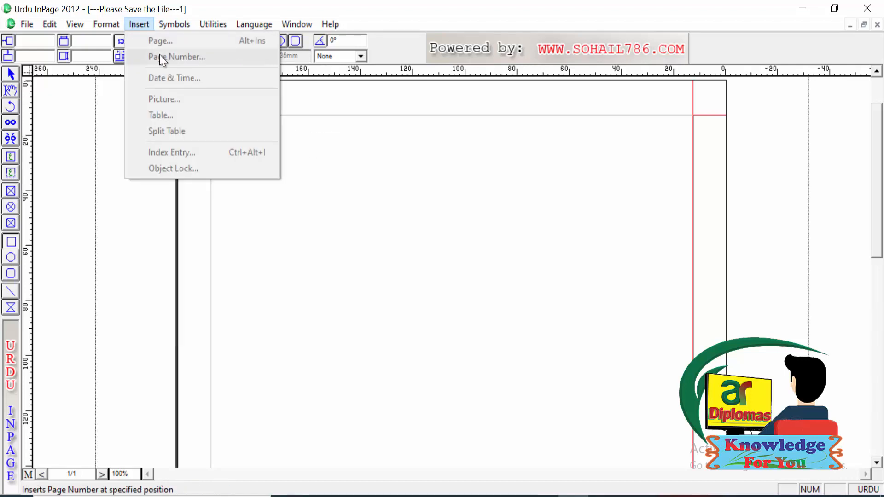
click(363, 189)
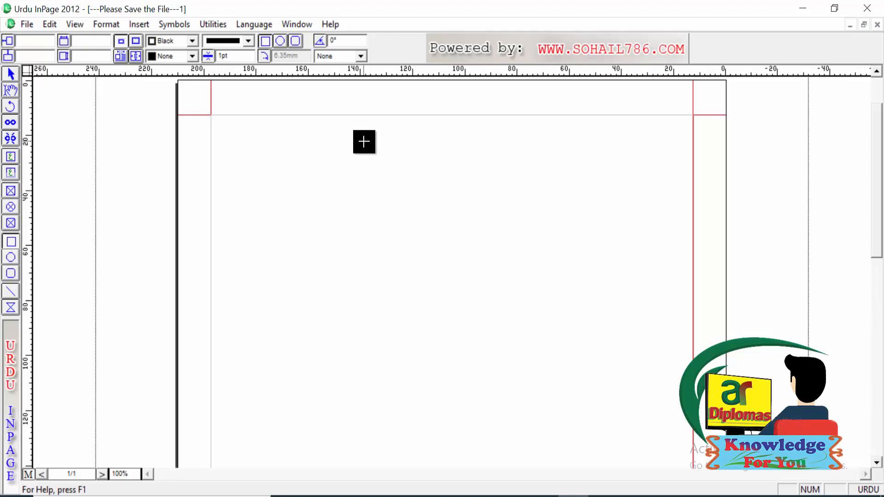
click(28, 474)
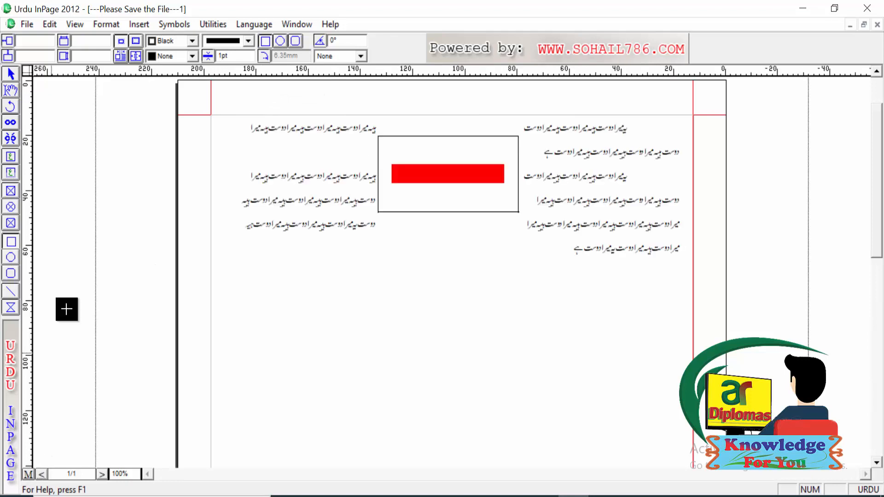
Step: Try to hide the master page objects on pages 1 to 5
click(111, 23)
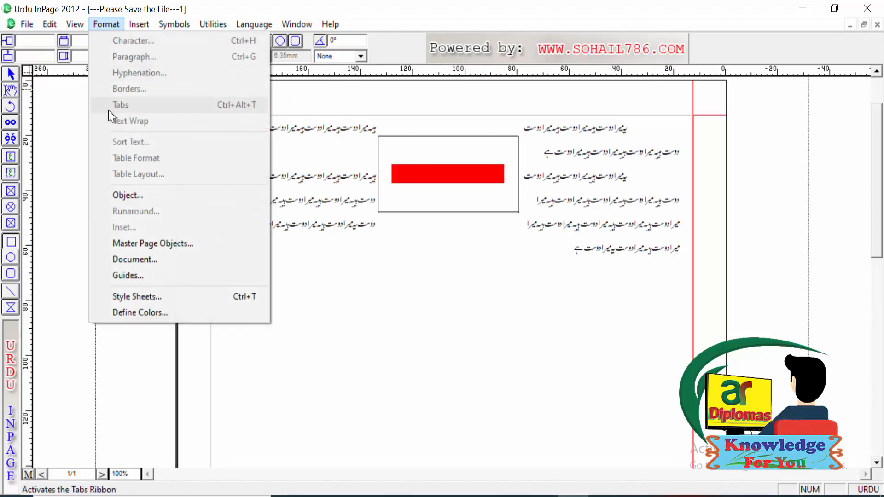
click(156, 245)
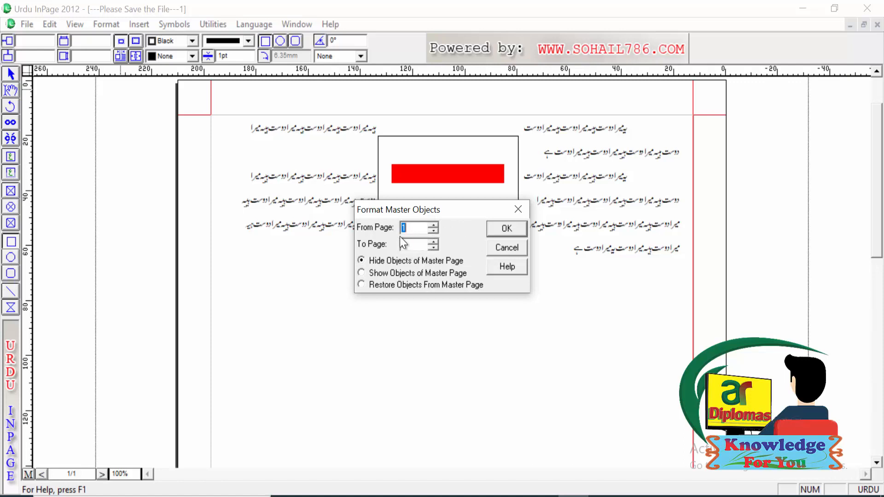
click(409, 244)
text(5)
click(507, 232)
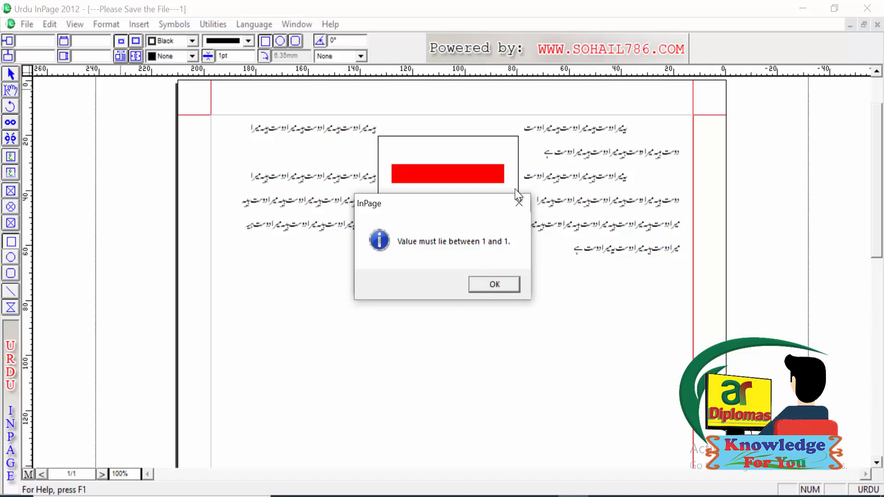
click(519, 203)
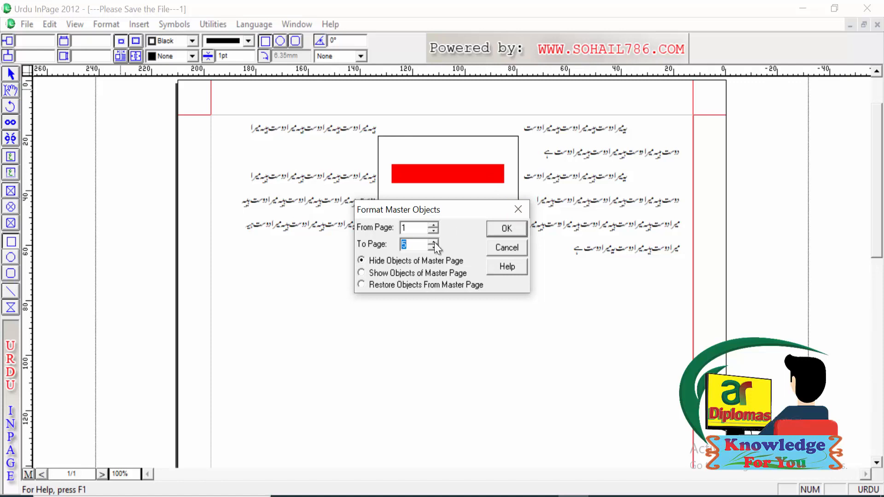
Step: Try to restore the objects from the master page on pages 1 to 5
click(358, 286)
click(507, 229)
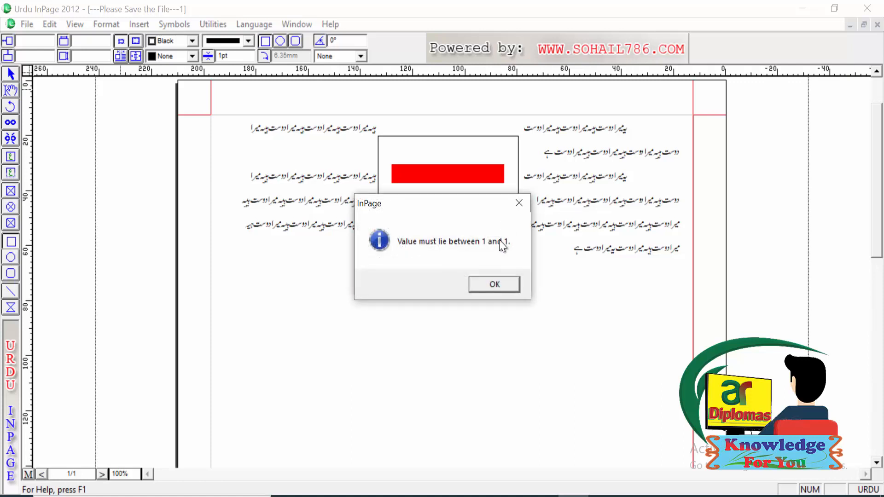
click(491, 285)
click(509, 229)
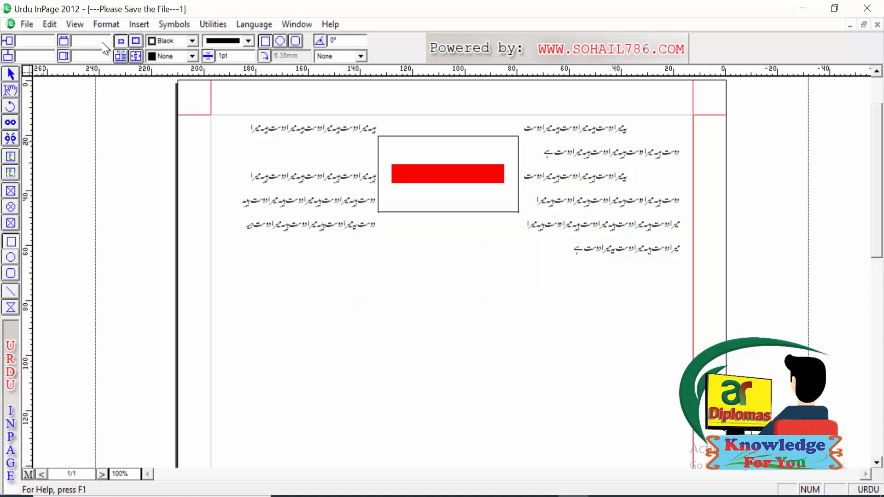
Step: Examine the document's page setup and the new document settings, leaving both unchanged
click(106, 25)
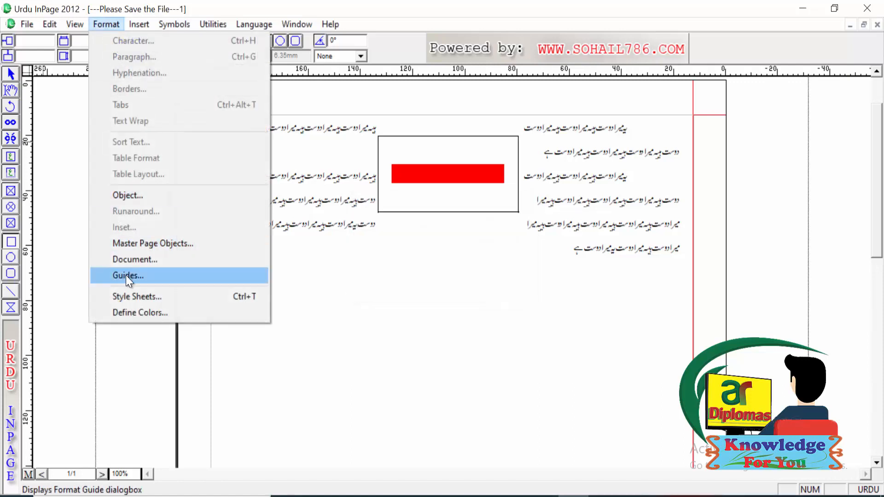
click(143, 258)
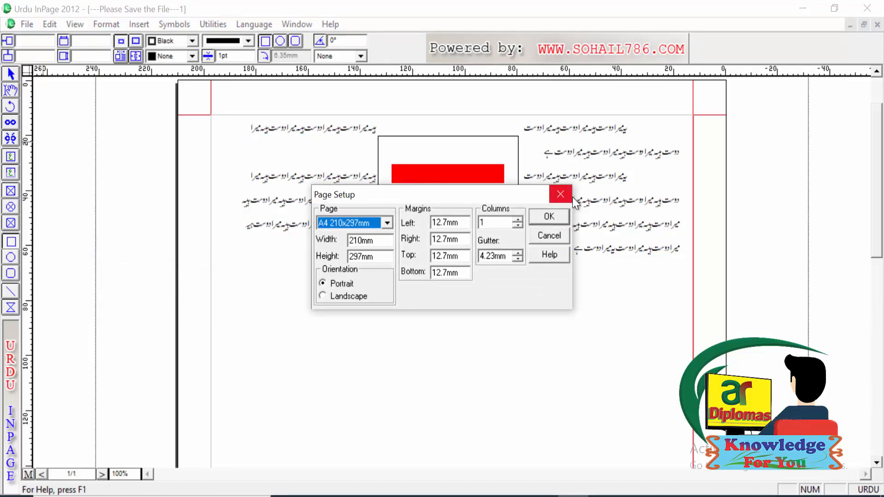
click(560, 195)
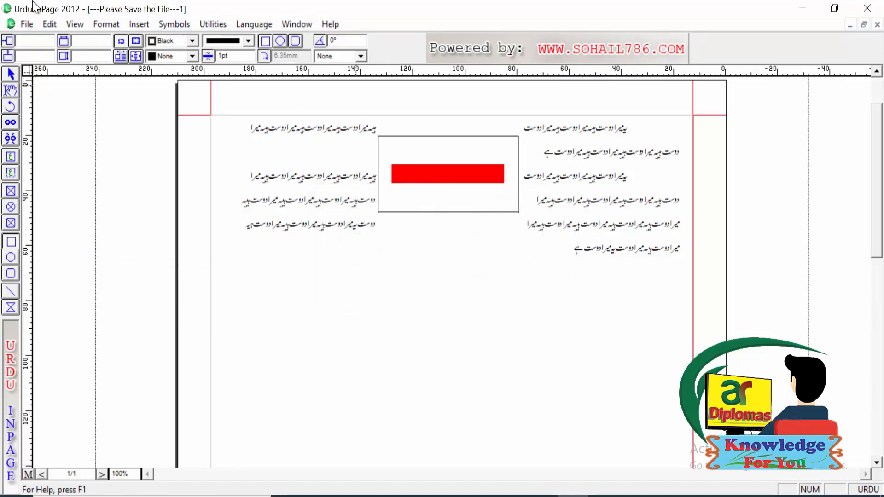
click(26, 22)
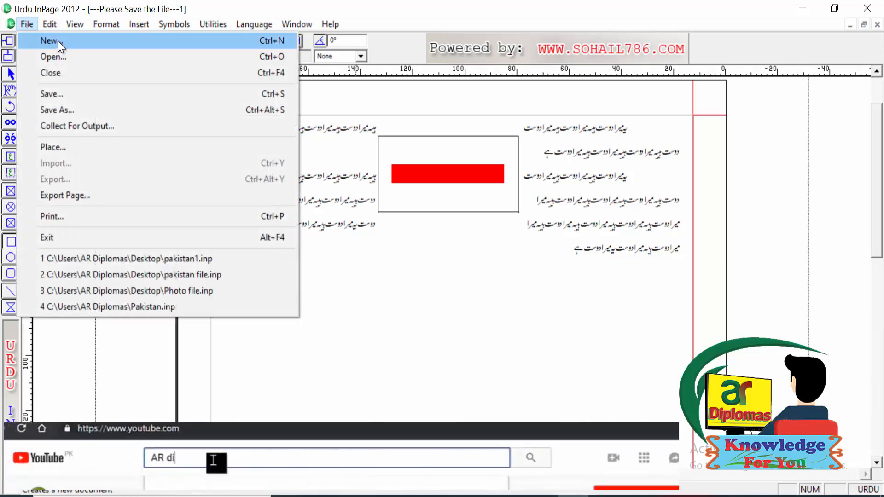
click(57, 40)
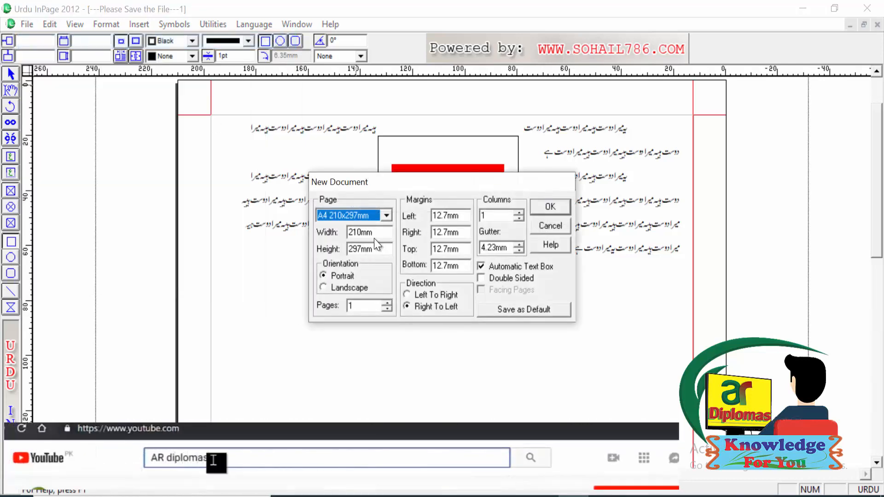
click(552, 226)
Step: Add a vertical guide at 20 mm to the page
click(106, 24)
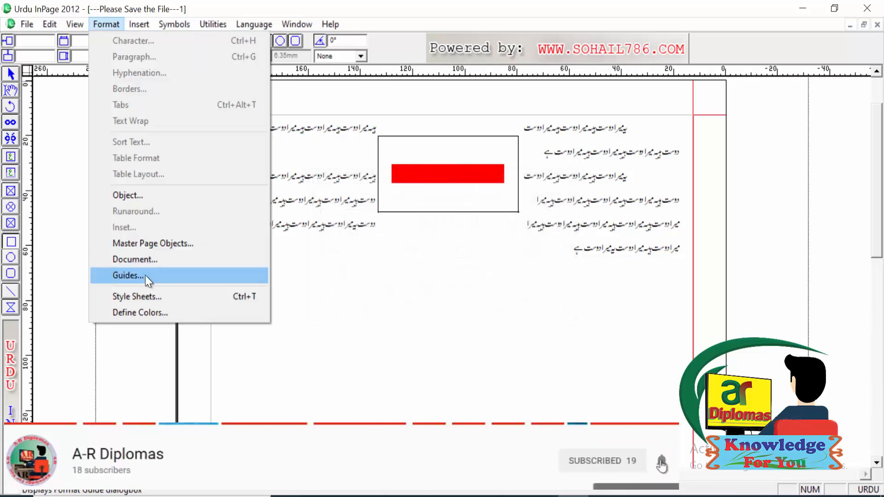
click(140, 276)
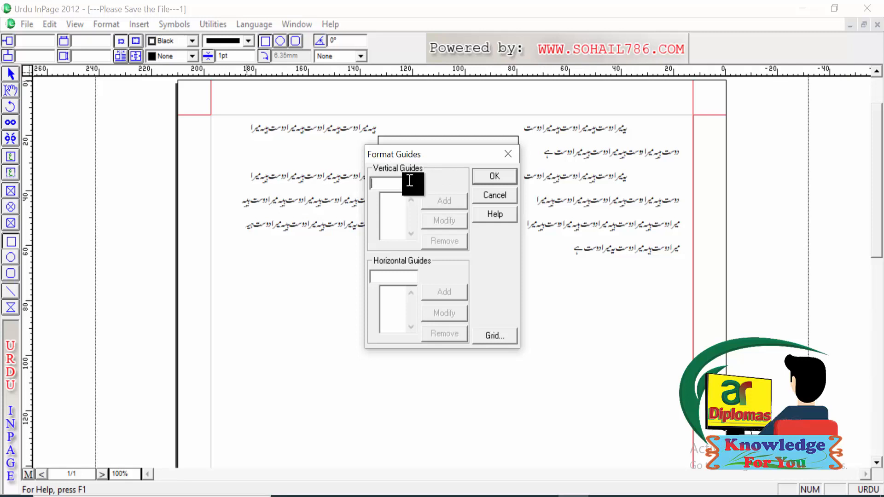
text(20)
click(440, 200)
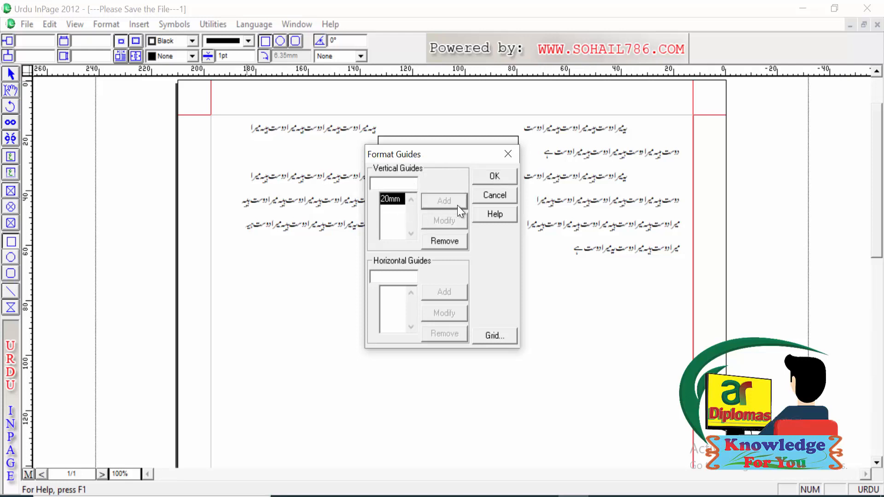
click(495, 176)
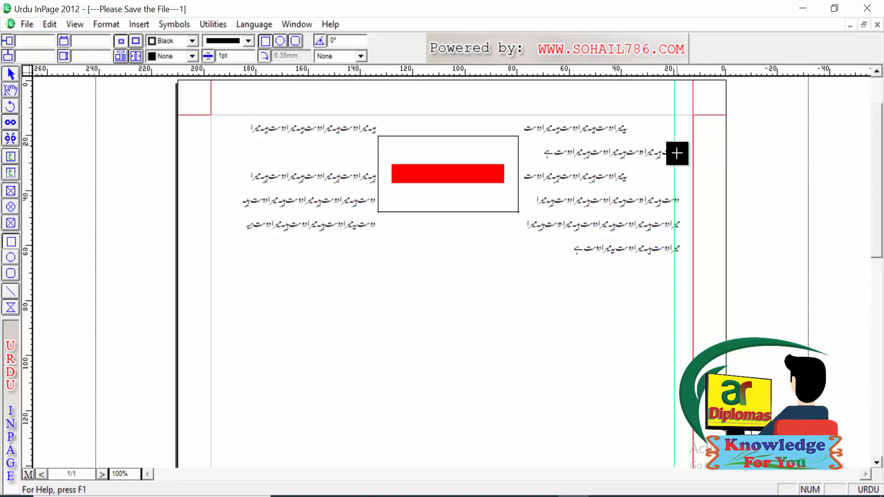
Step: Remove the 20 mm vertical guide from the page
click(112, 25)
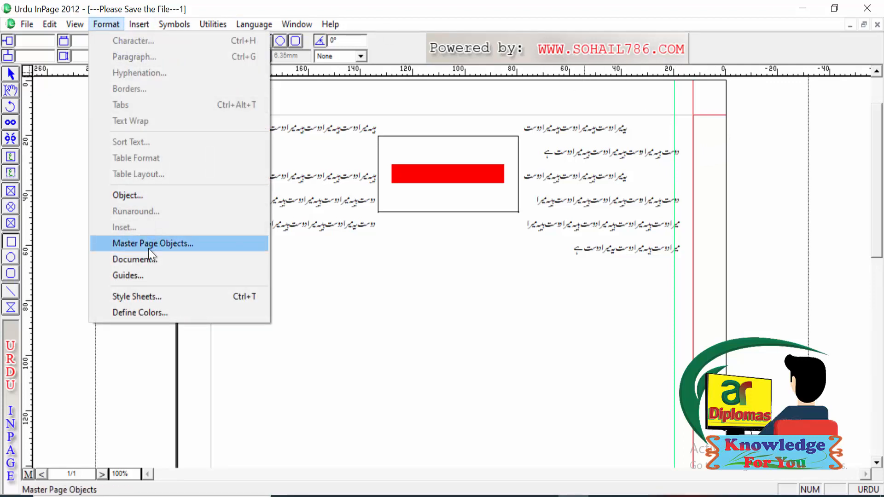
click(139, 275)
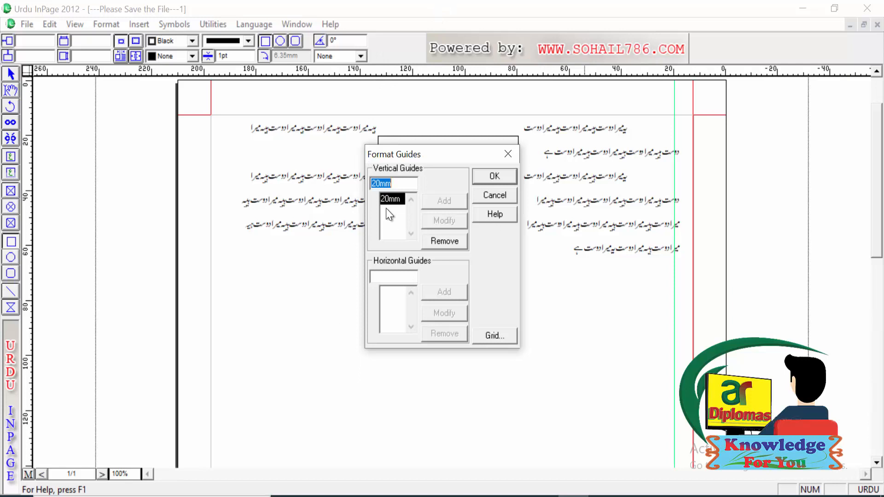
click(441, 243)
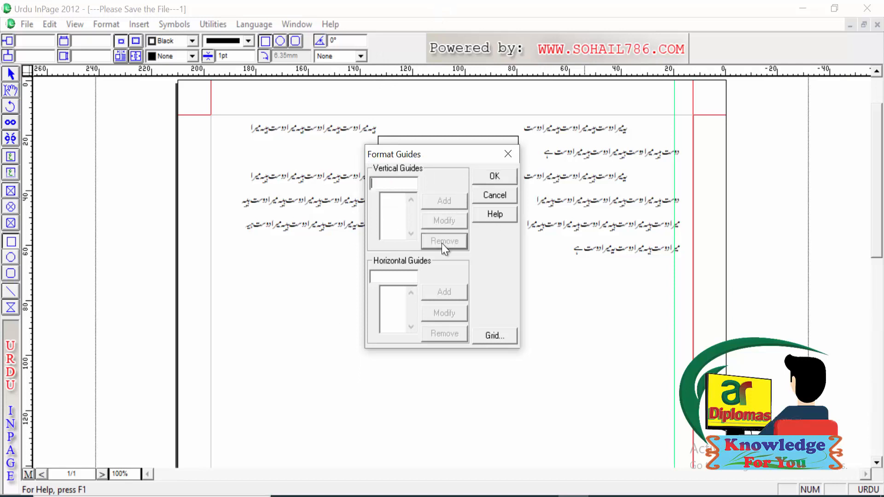
click(494, 178)
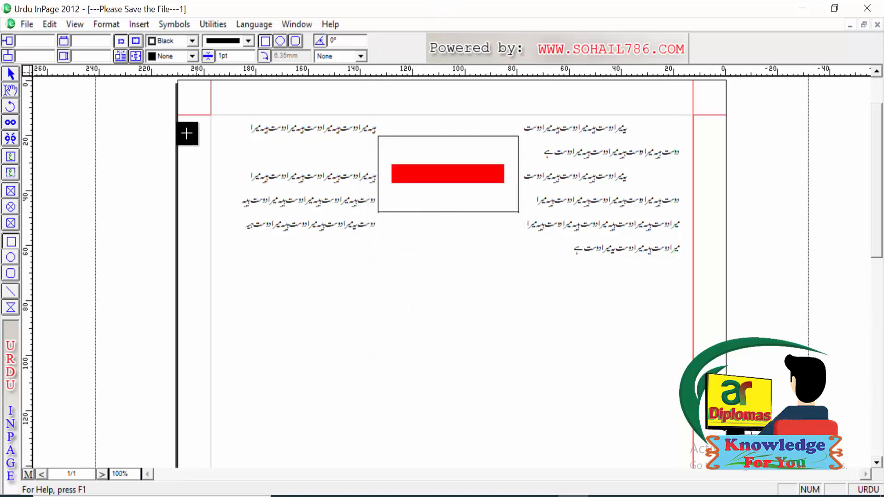
Step: Examine the defined style sheets and the style choices for the text beside the red rectangle
click(108, 23)
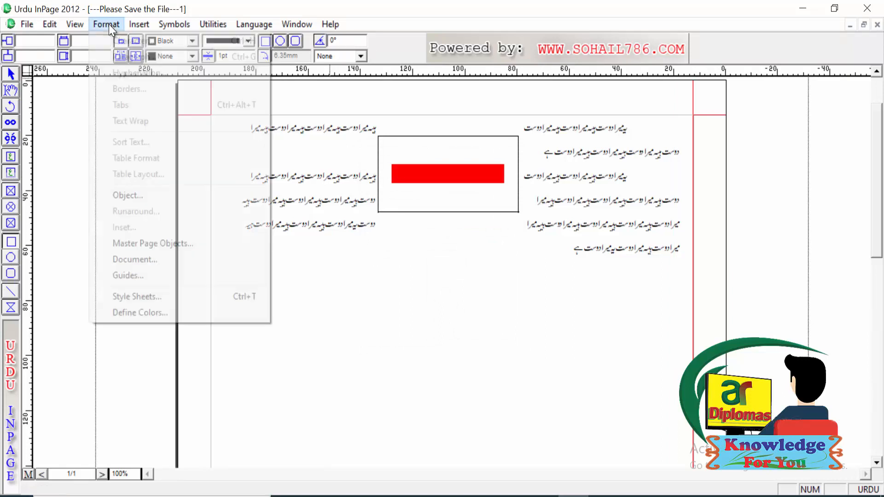
click(144, 296)
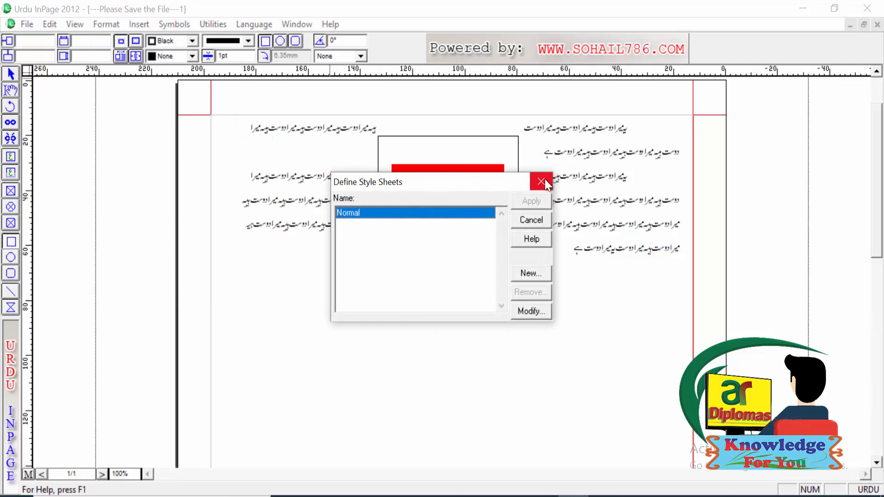
click(542, 181)
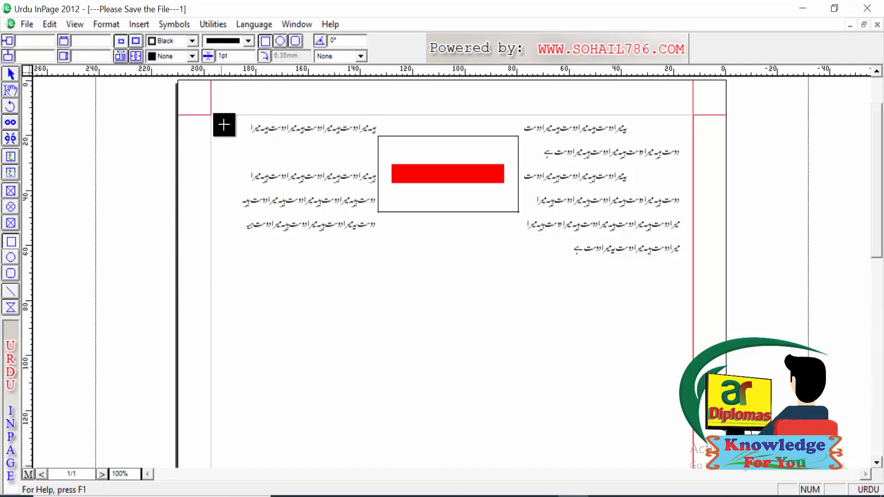
click(10, 91)
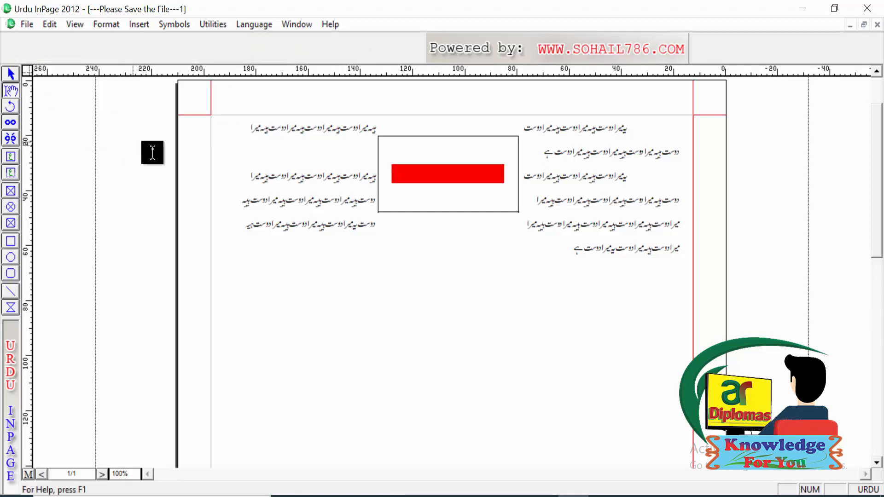
click(277, 201)
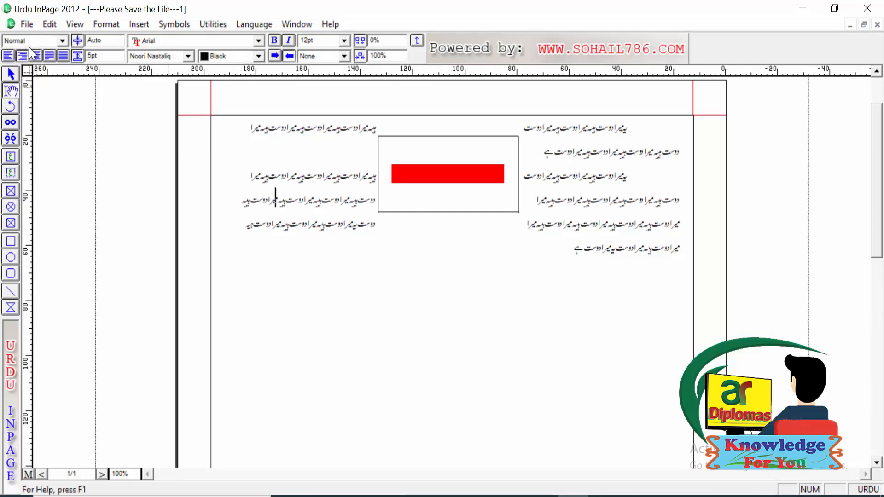
click(62, 42)
click(62, 42)
Step: Create a new style sheet named "Print file sheet"
click(109, 24)
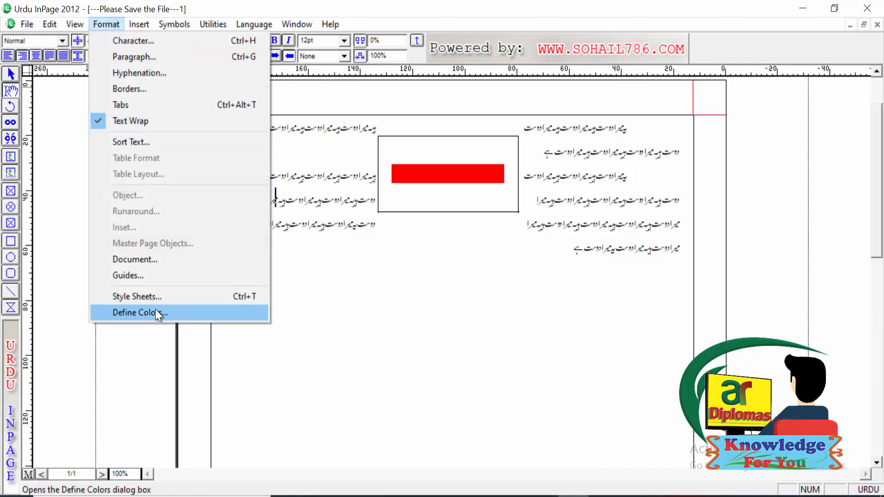
click(153, 297)
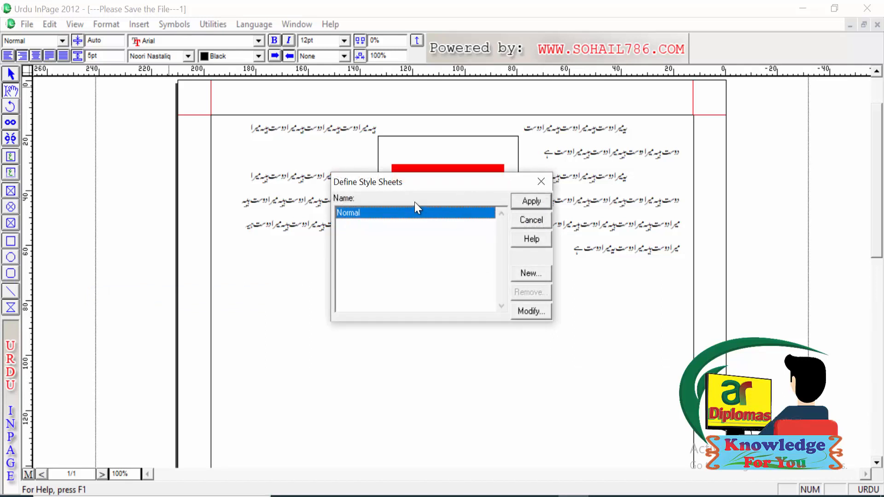
click(534, 273)
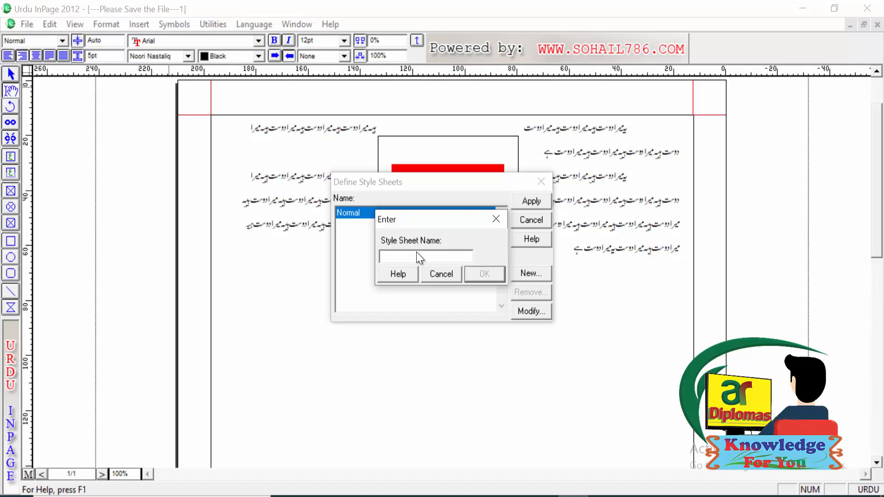
text(a)
key(BackSpace)
text(Print )
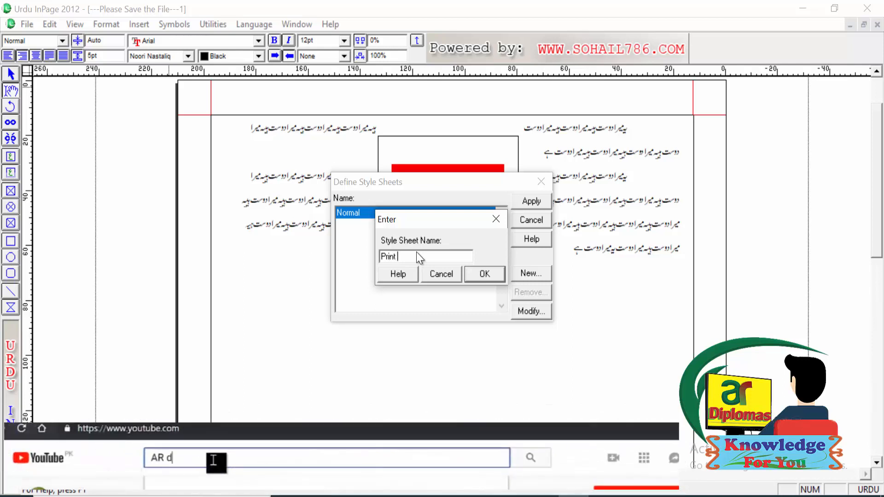
text(file s)
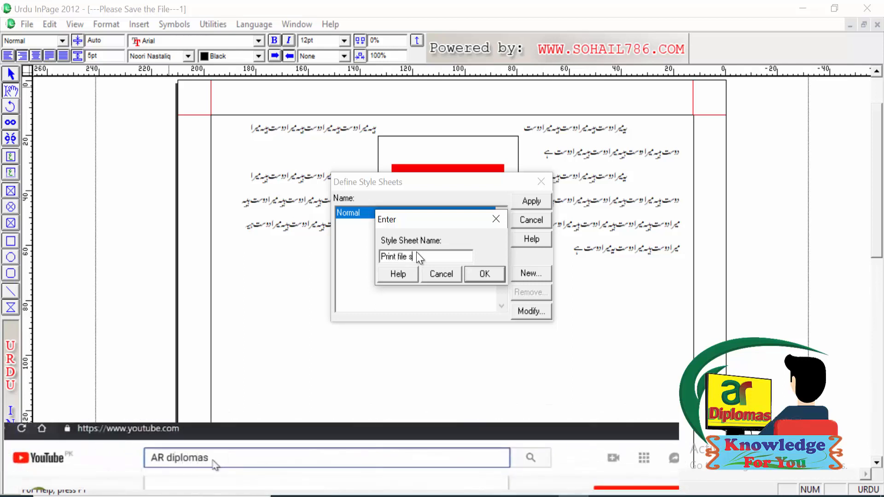
text(heet)
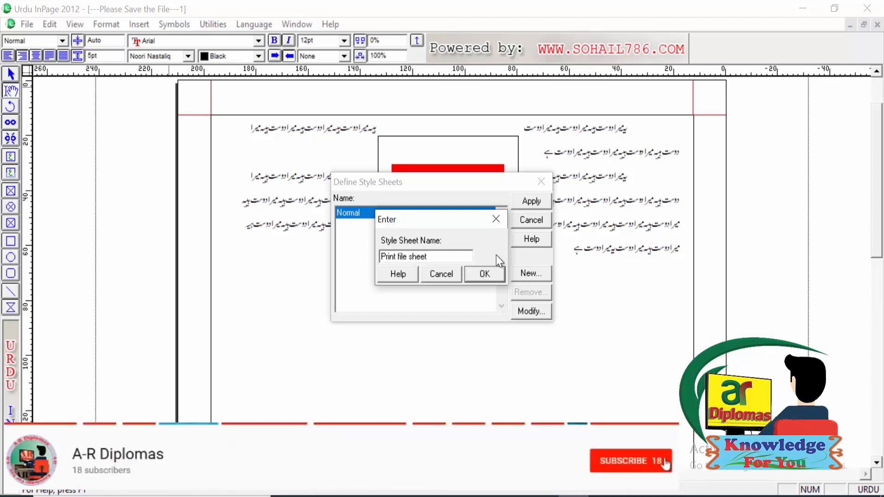
click(480, 277)
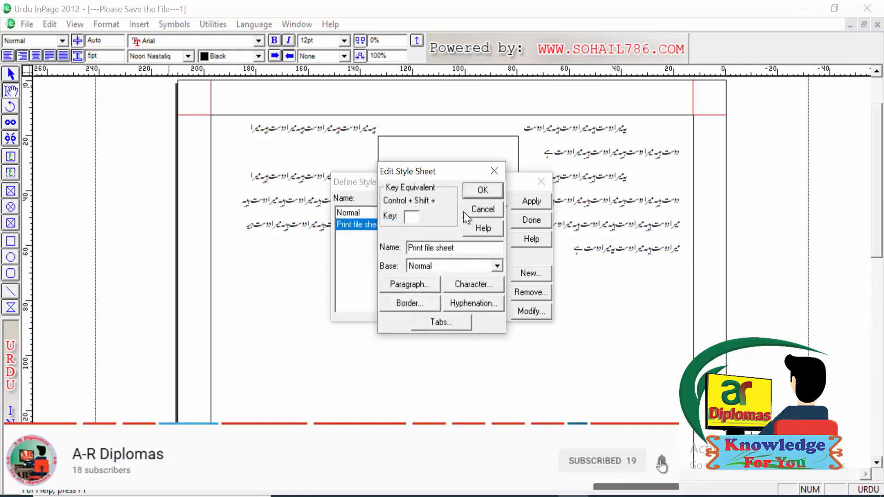
Step: Set the key equivalent of the "Print file sheet" style to P and view its paragraph preferences
click(410, 218)
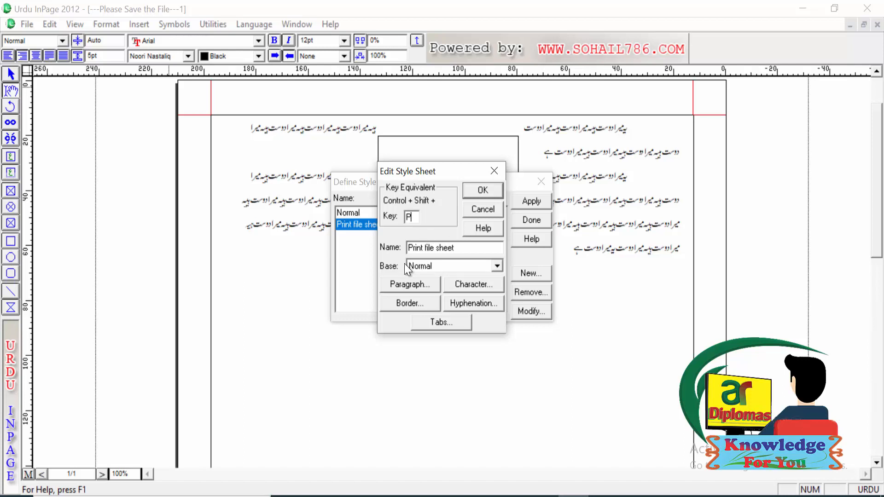
click(403, 285)
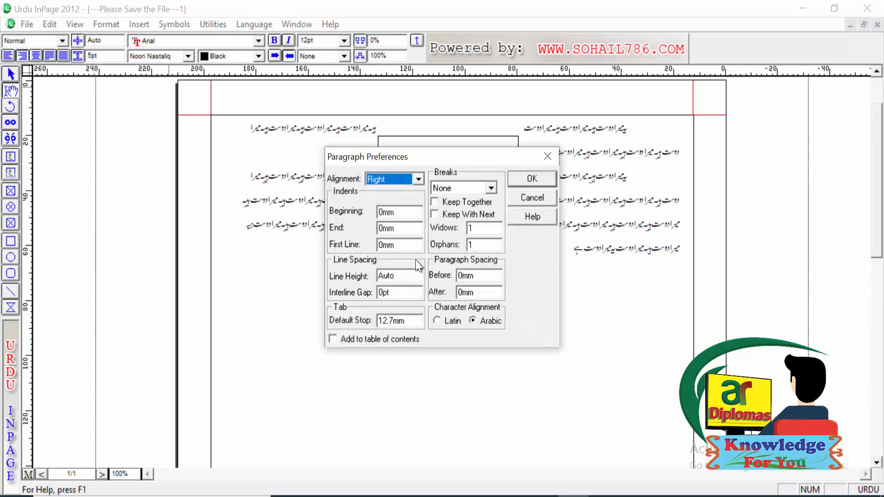
click(548, 157)
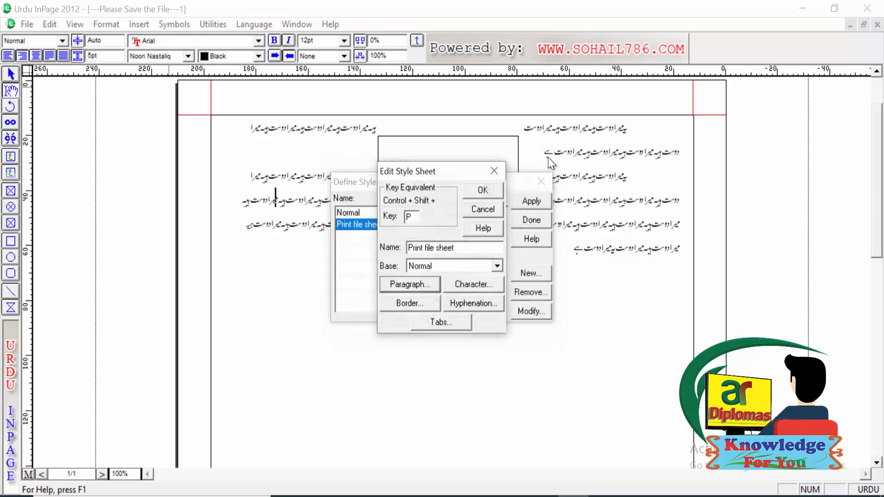
Step: Review the character, border and tab settings of the "Print file sheet" style, and save the style definition
click(465, 286)
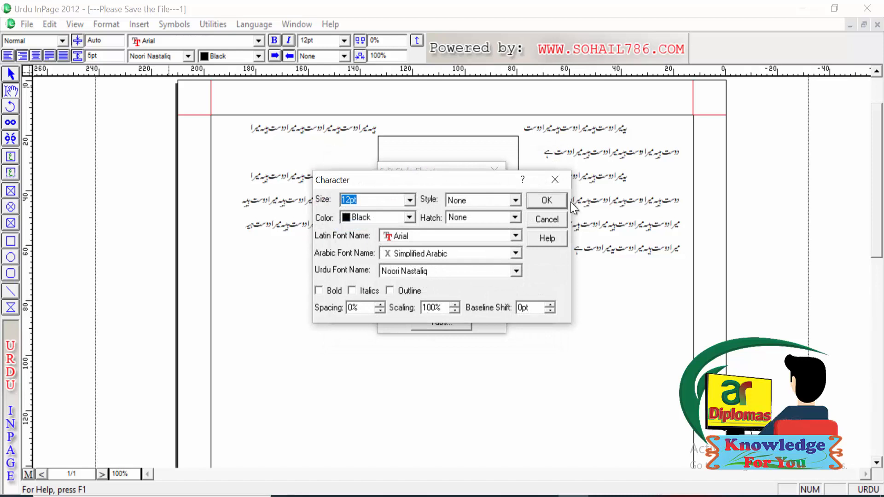
click(562, 184)
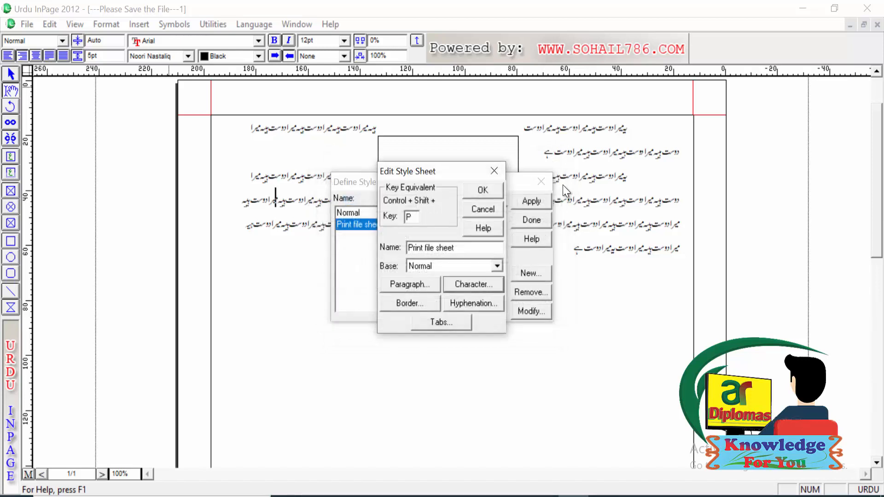
click(429, 301)
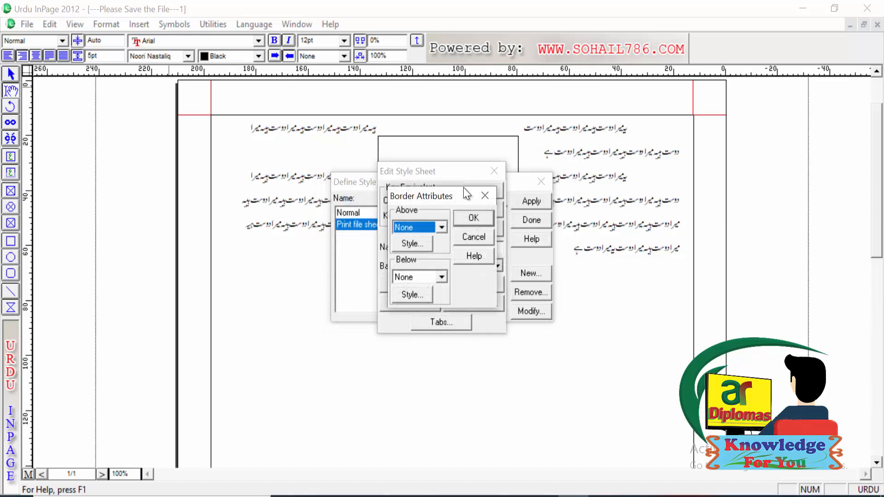
click(484, 195)
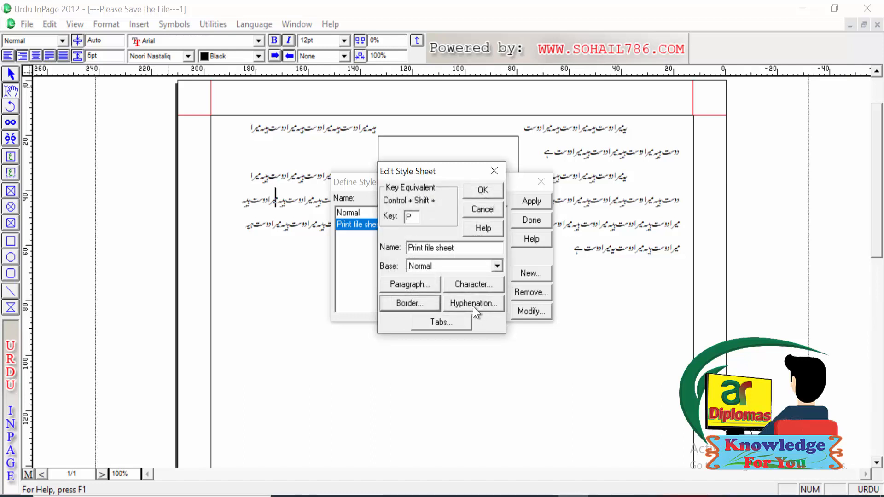
click(449, 314)
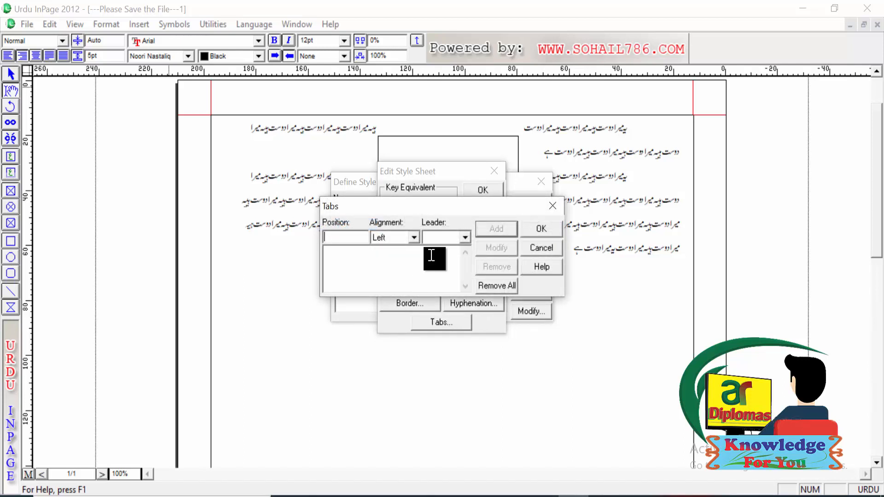
click(552, 207)
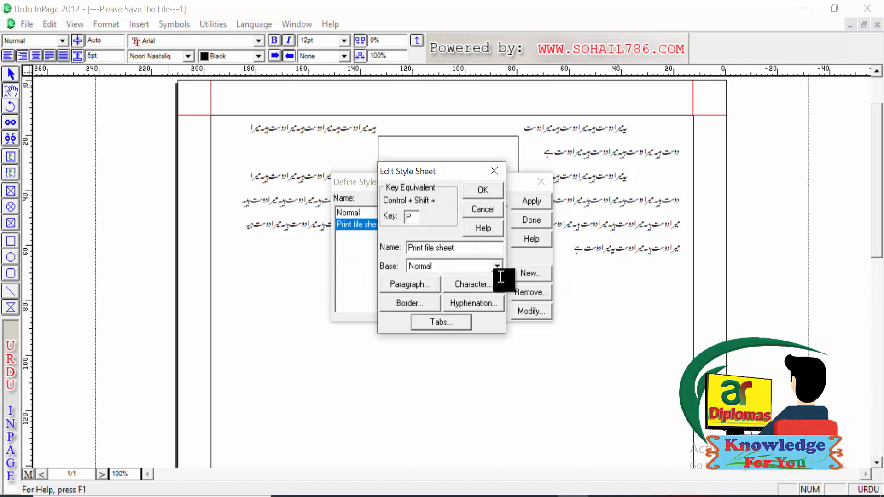
click(484, 189)
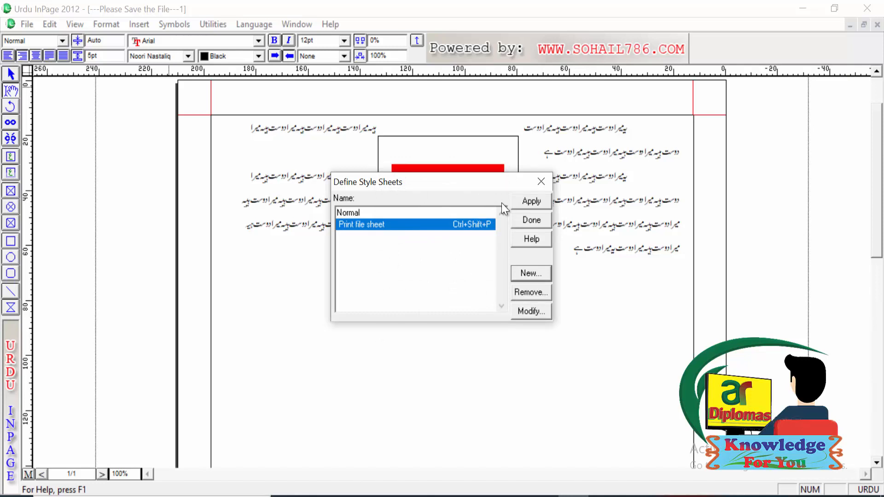
click(531, 220)
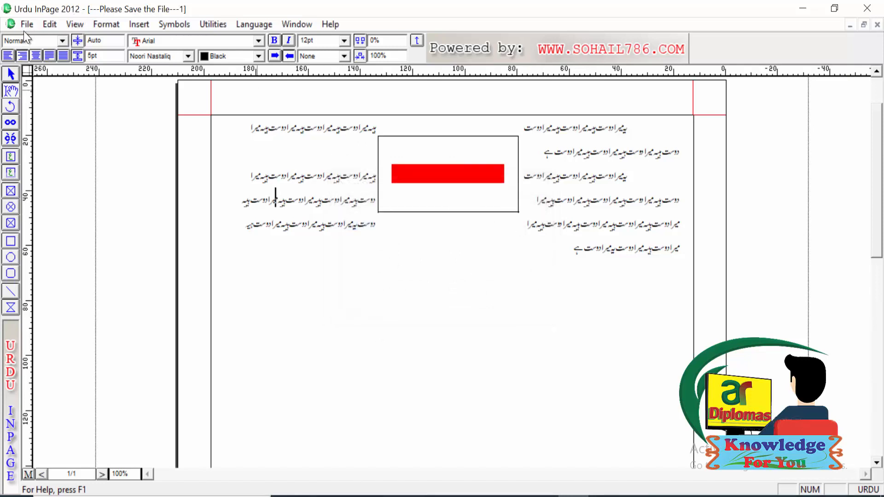
Step: Apply the "Print file sheet" style to the paragraph containing the cursor, and switch it back to Normal
click(60, 40)
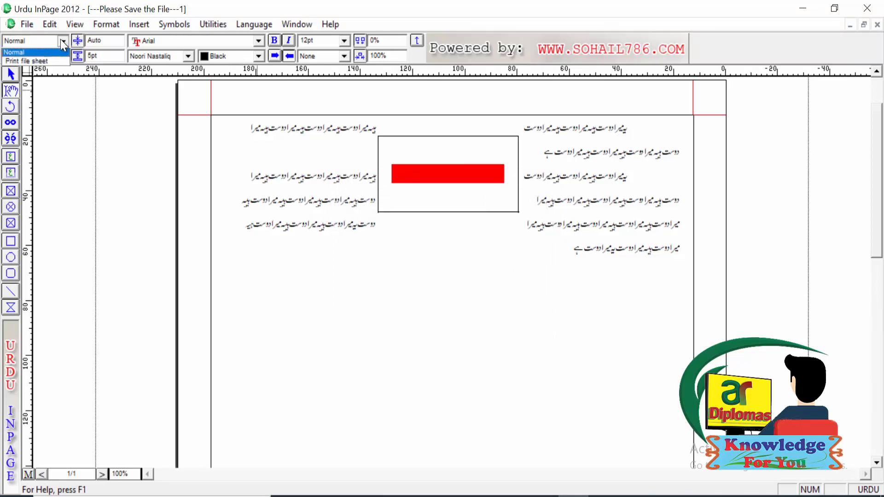
click(30, 60)
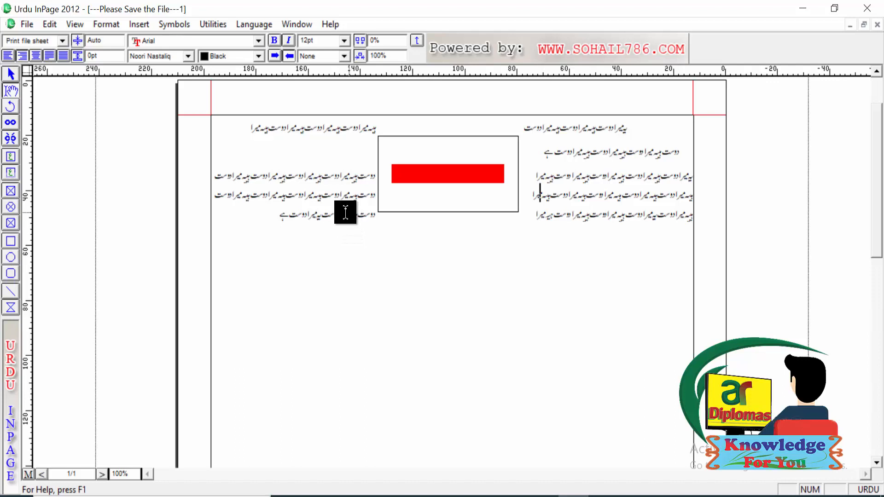
click(62, 41)
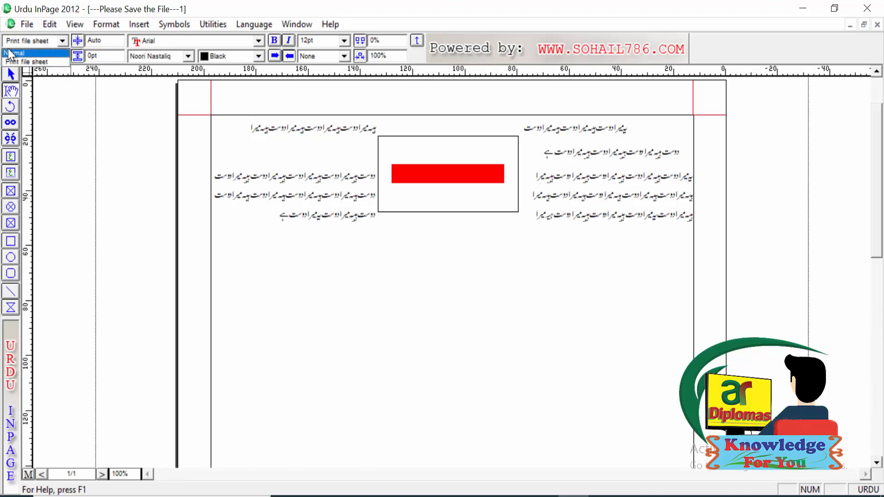
click(9, 53)
Step: Look through the defined colors and add a new color named "lighy blue"
click(112, 23)
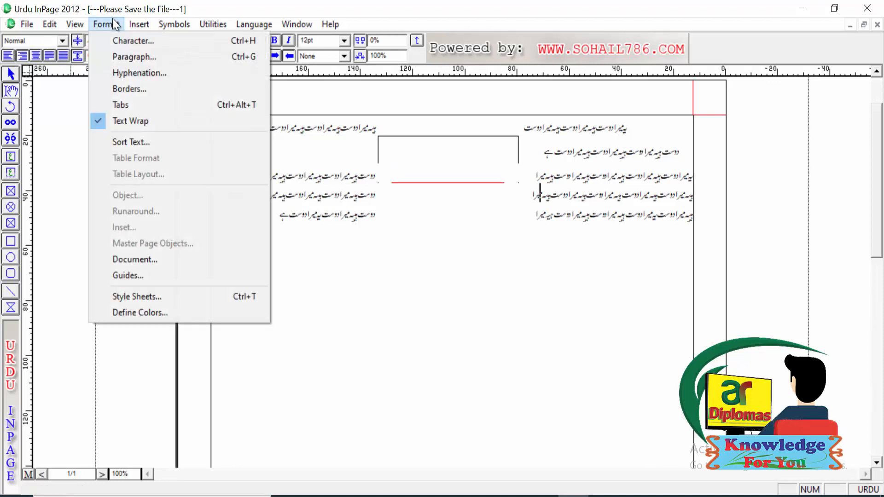
click(148, 313)
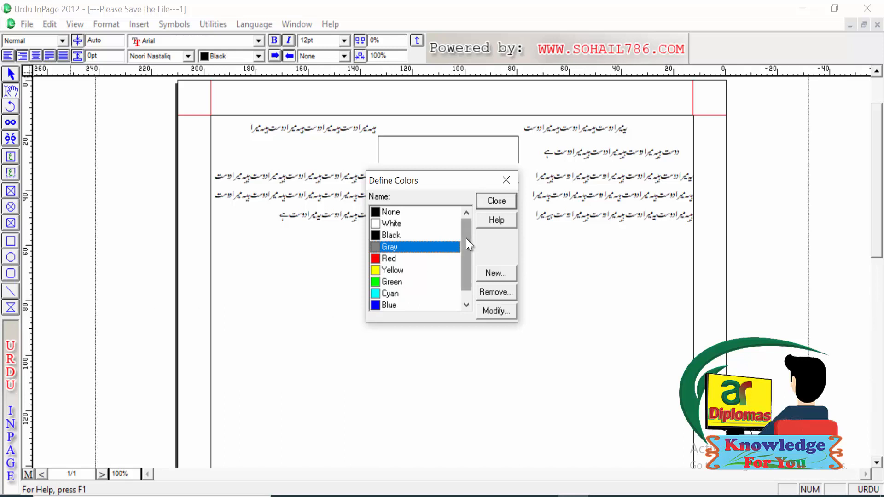
drag(465, 239, 461, 291)
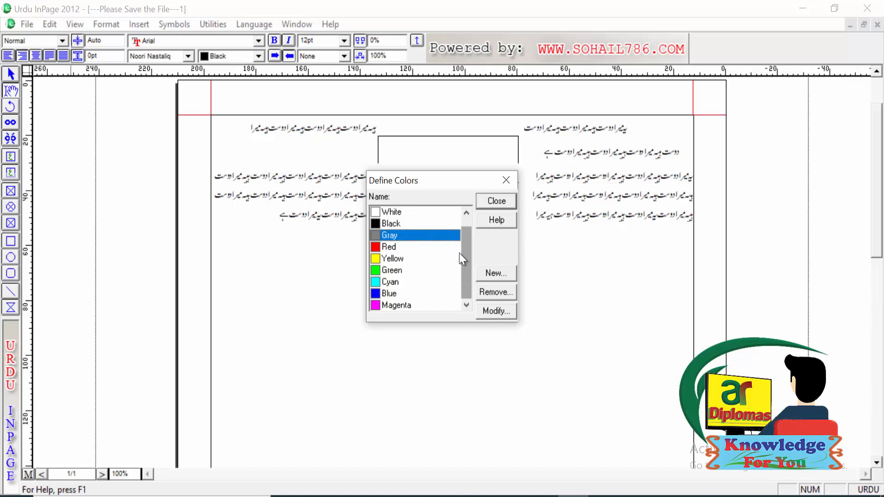
drag(469, 265, 474, 231)
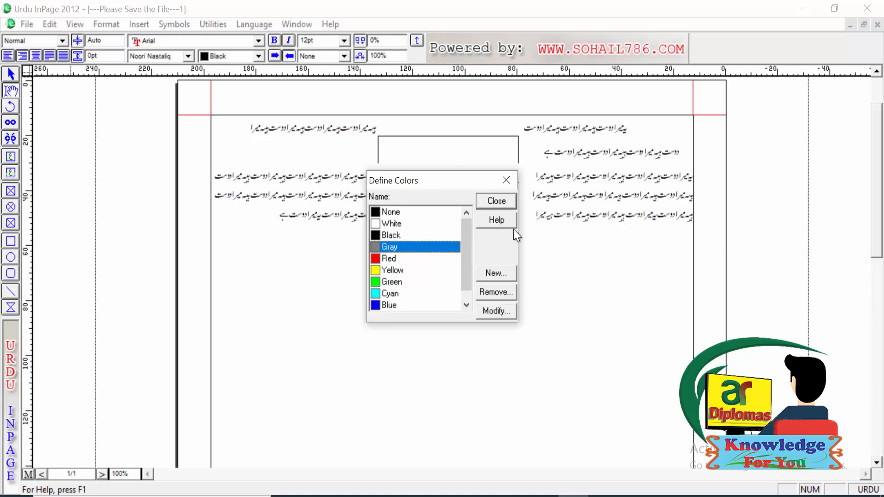
click(488, 273)
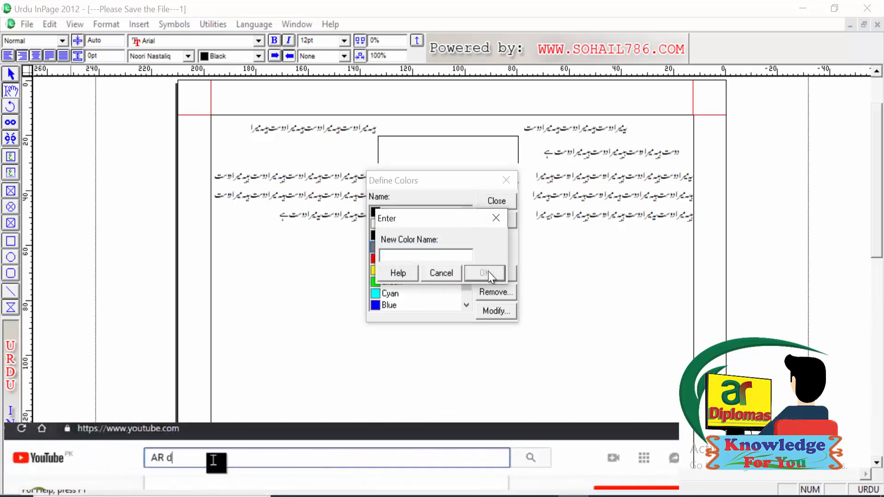
text(lighy blue)
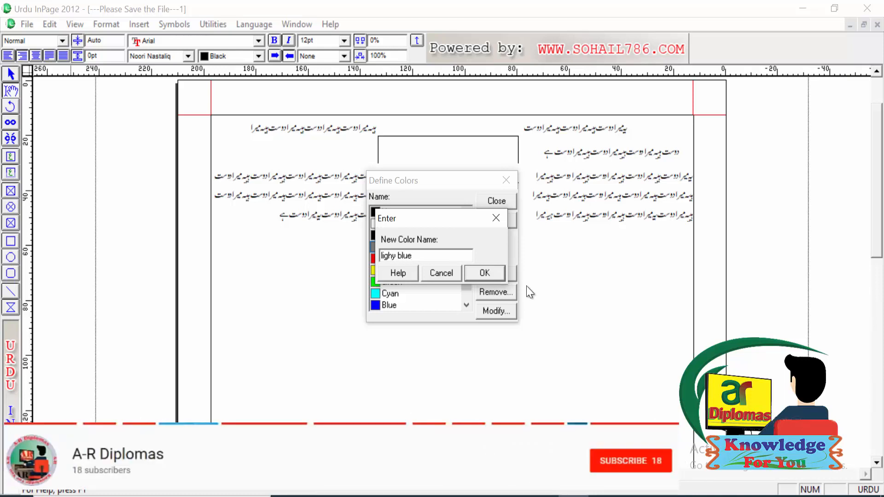
click(485, 272)
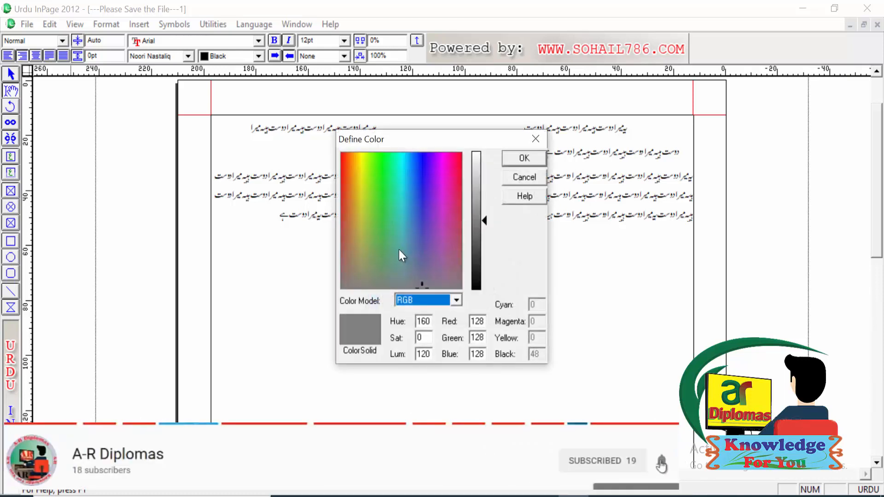
Step: Define the new color in the RGB model as a pale blue with red 155, green 224 and blue 247
click(410, 198)
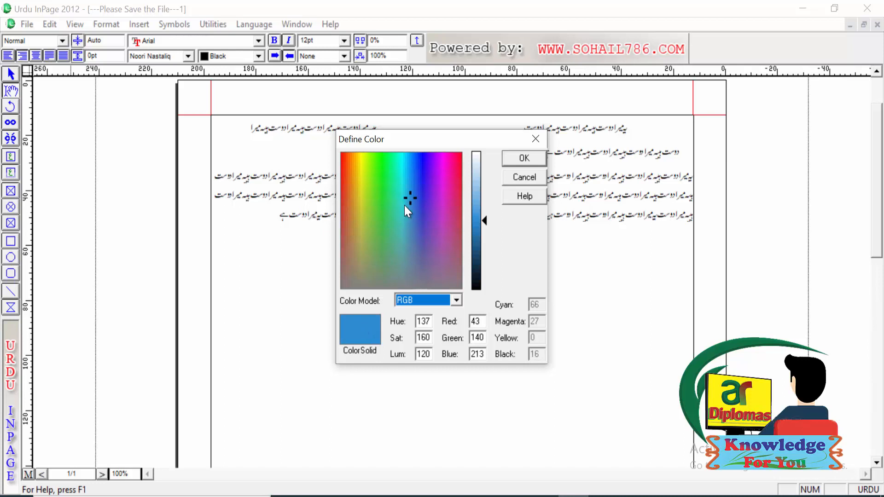
click(410, 209)
click(407, 187)
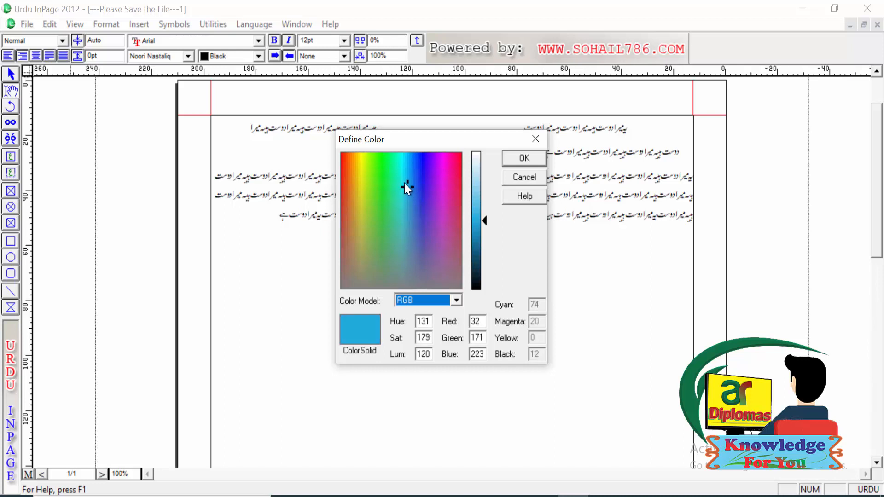
click(404, 182)
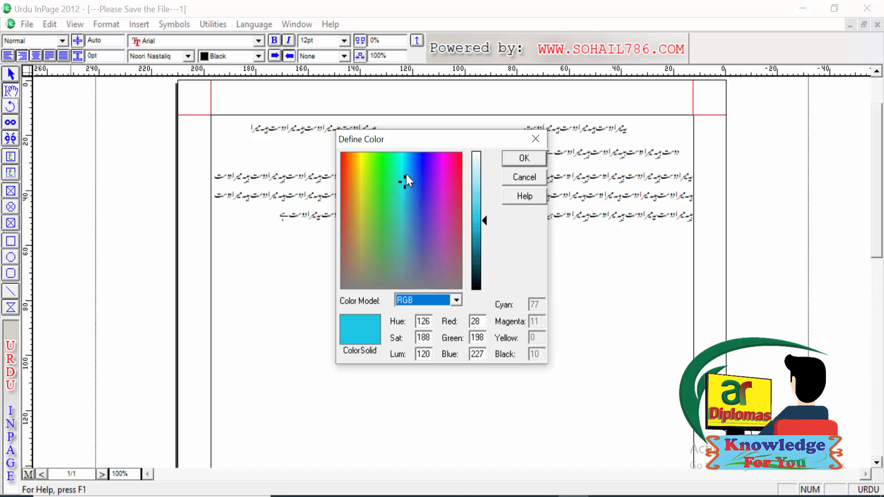
click(406, 175)
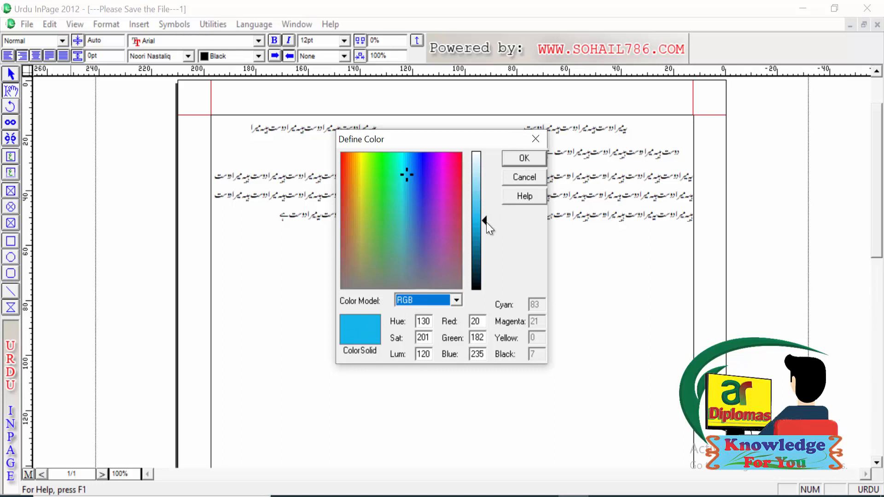
drag(485, 218, 485, 180)
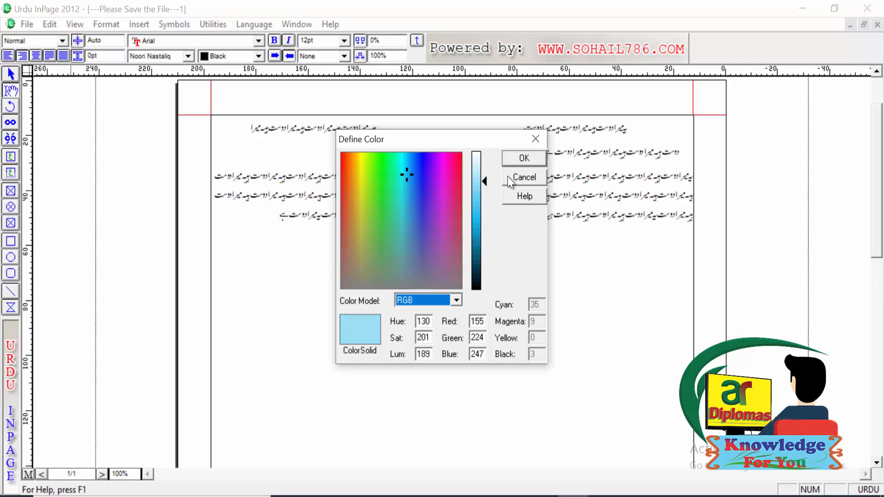
click(527, 159)
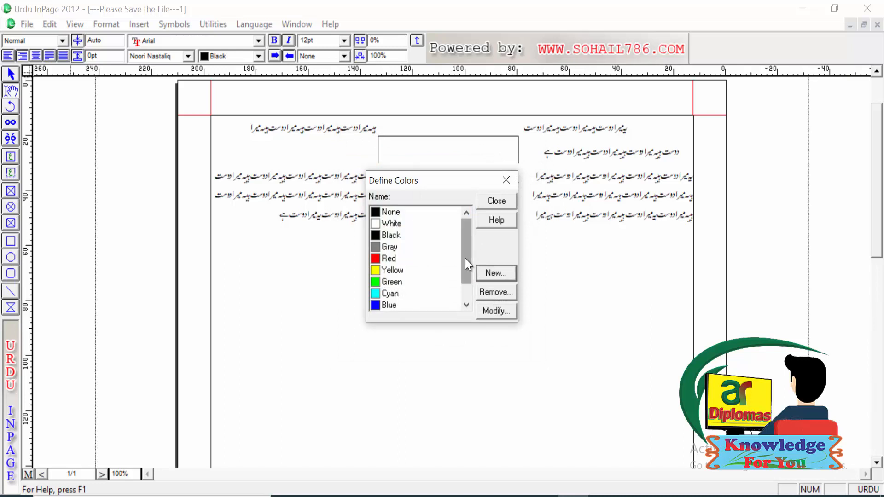
Step: Check for "lighy blue" in the defined colors and among the text color choices, leaving the text color as it is
scroll(465, 258, down, 1)
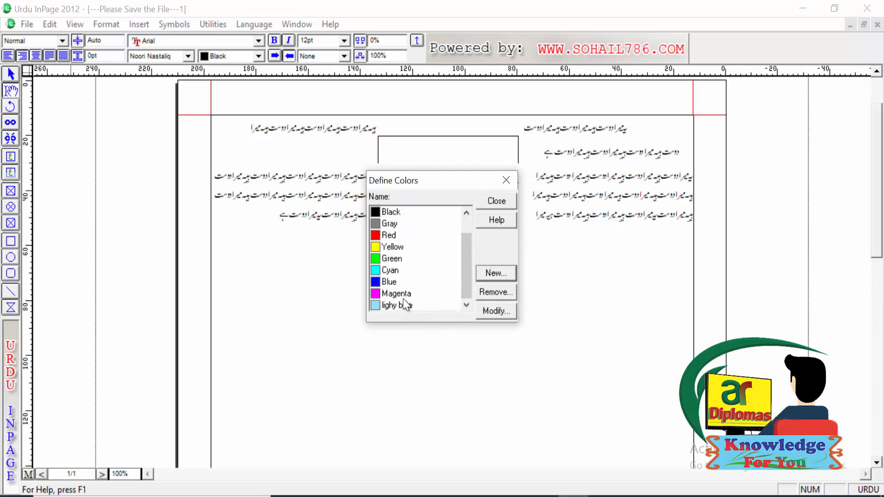
click(493, 201)
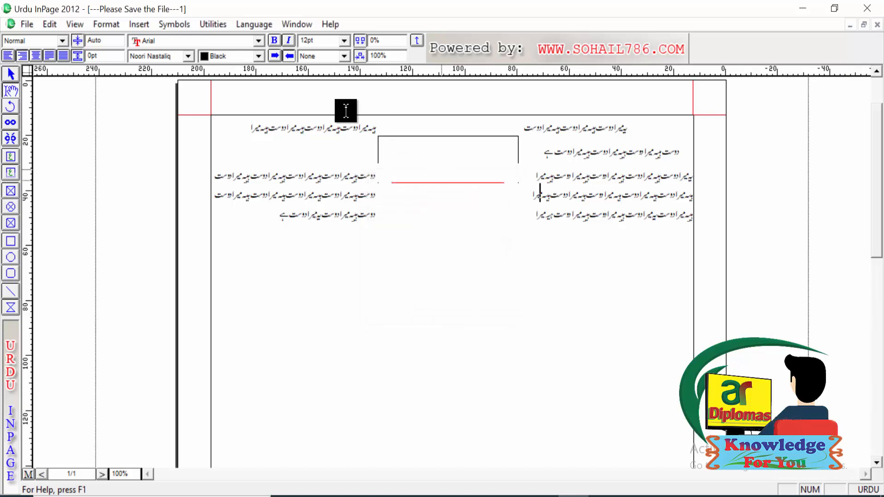
click(254, 56)
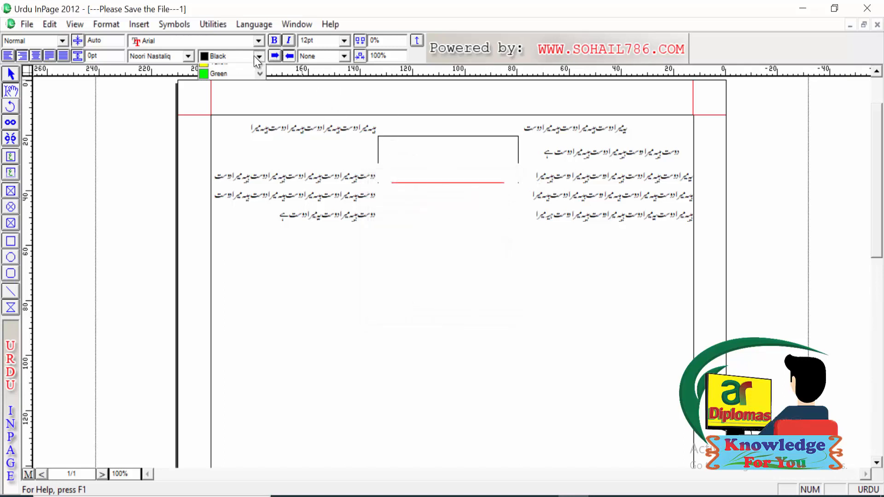
drag(258, 84, 258, 121)
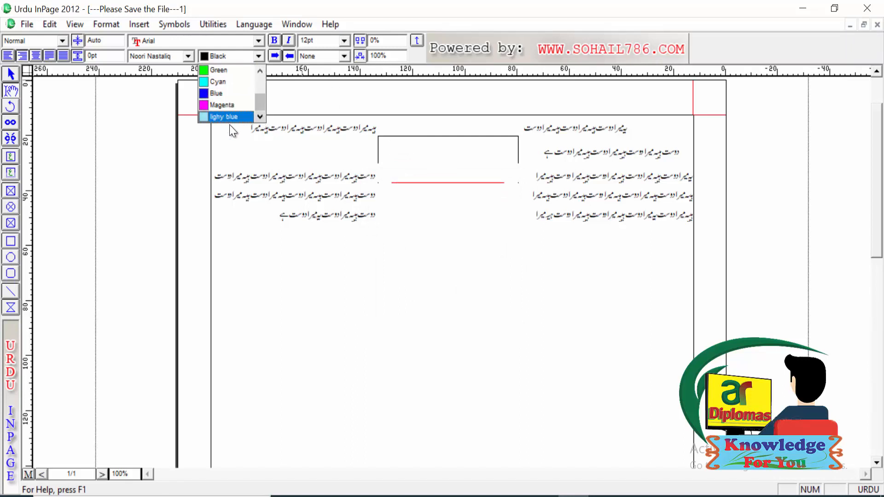
click(311, 159)
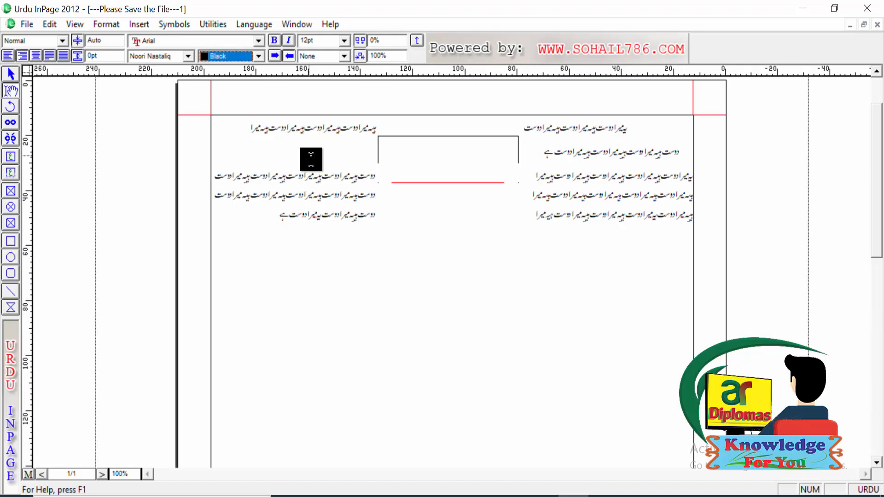